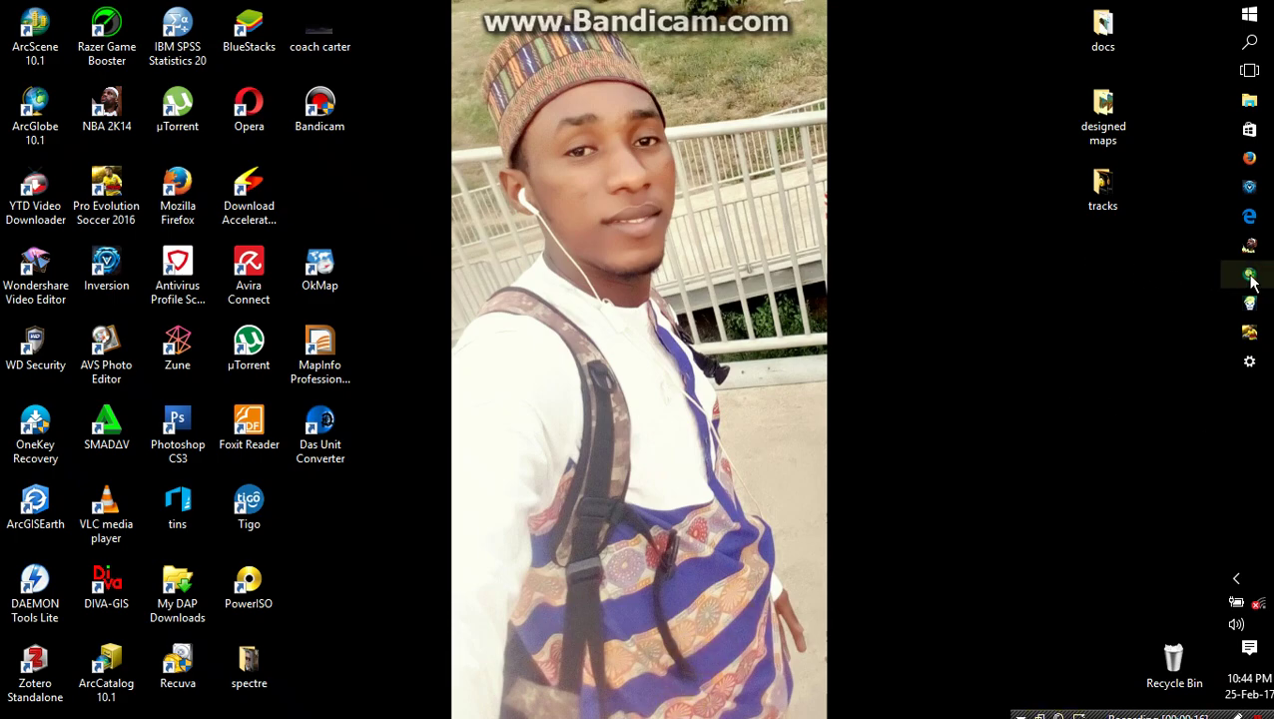
Browse the Pictures and Documents folders in File Explorer.
{"action": "left_click", "coordinate": [810, 470]}
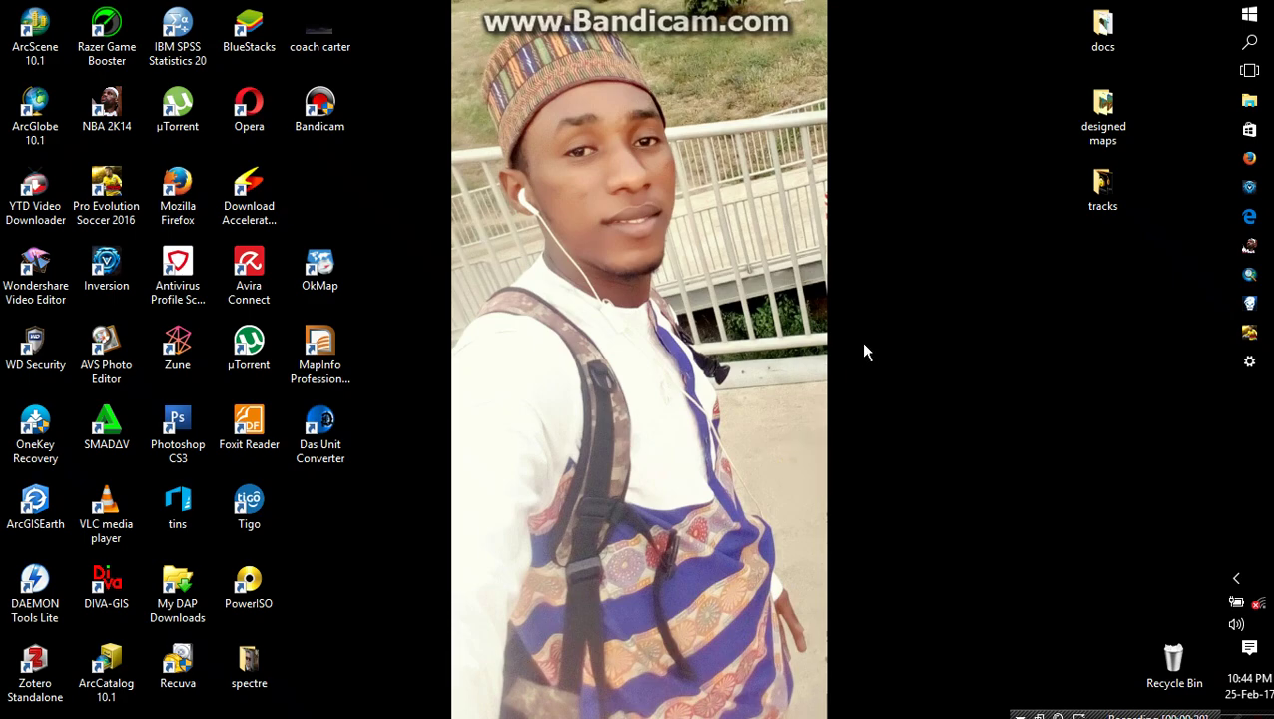
{"action": "mouse_move", "coordinate": [1249, 100]}
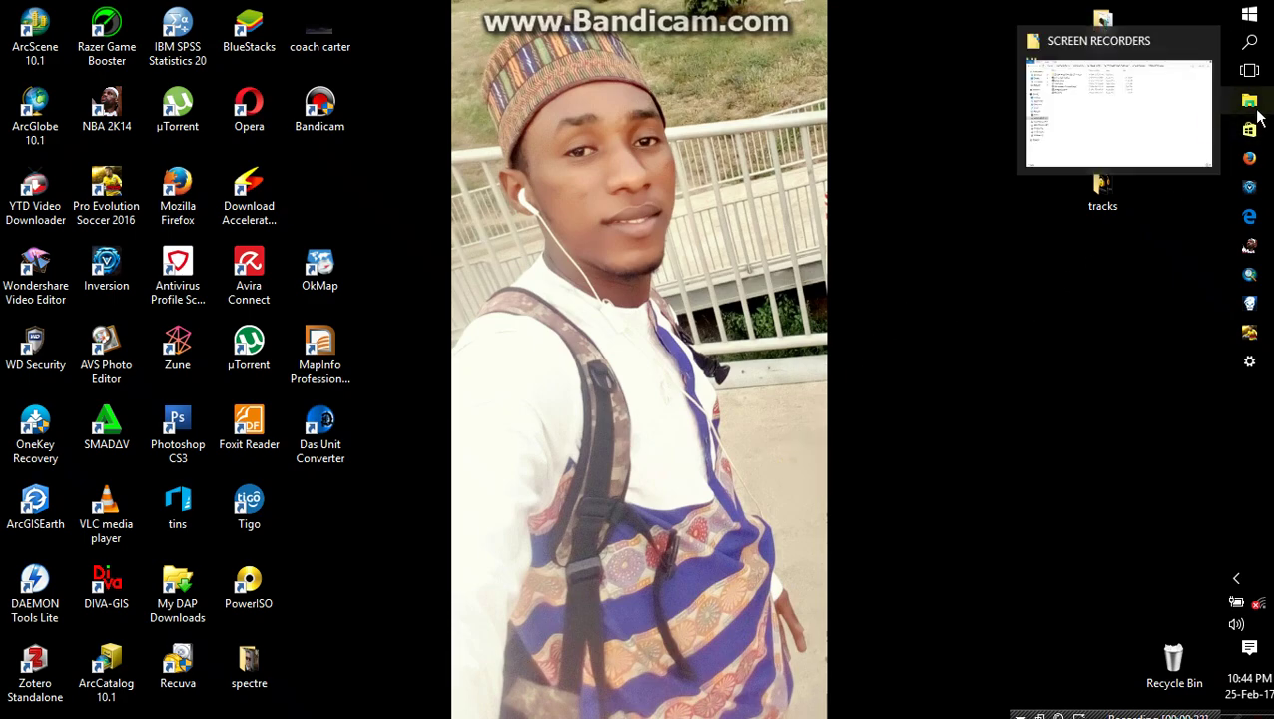
{"action": "left_click", "coordinate": [1194, 139]}
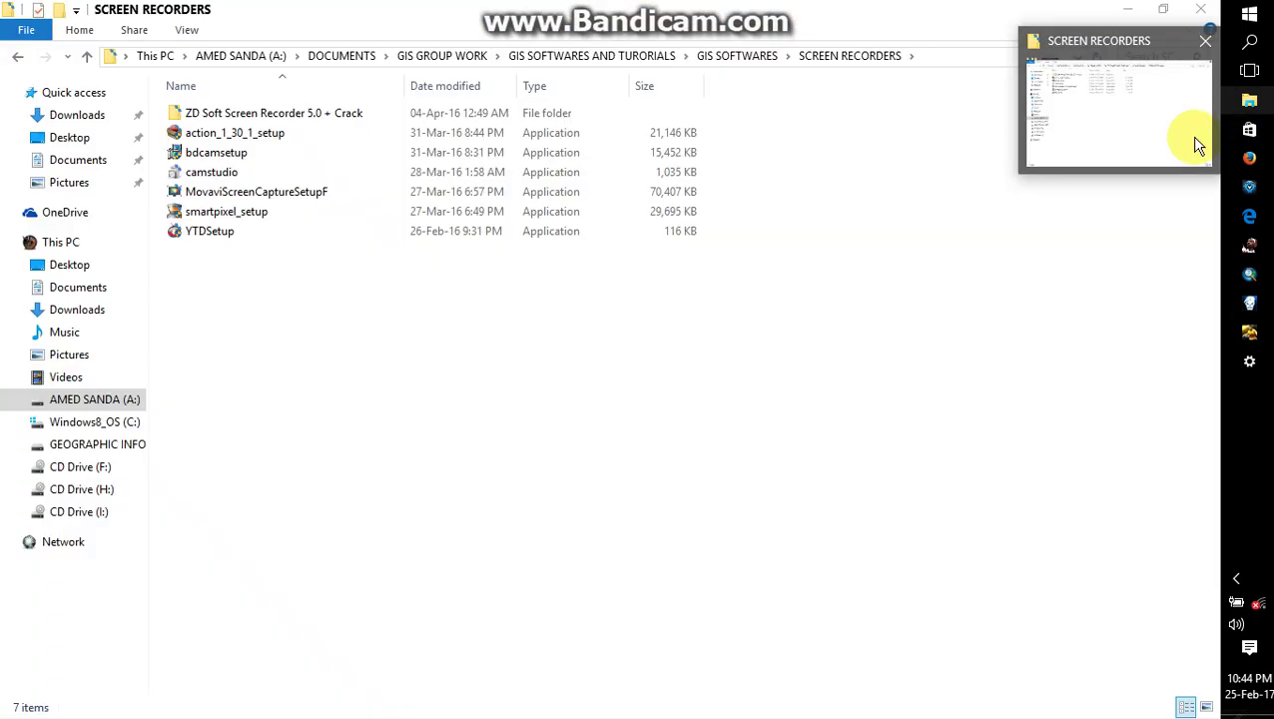
{"action": "left_click", "coordinate": [84, 356]}
{"action": "left_click", "coordinate": [91, 296]}
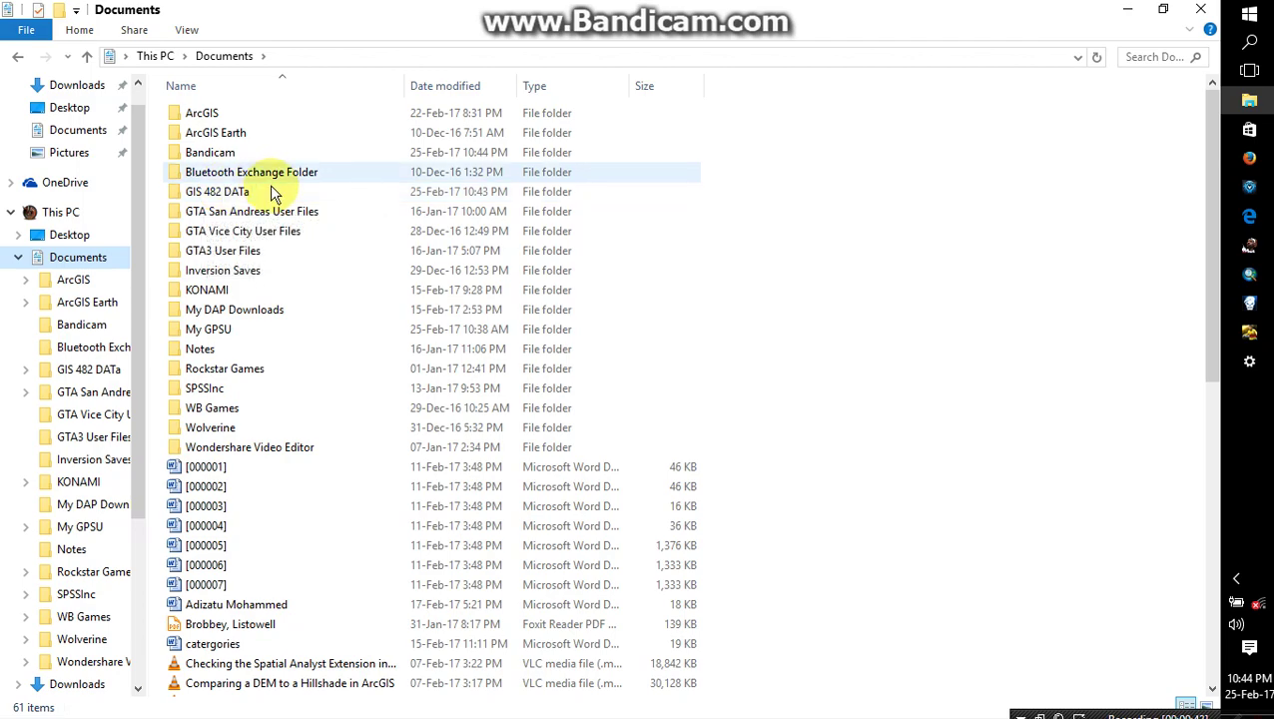
Close File Explorer and return to the untitled ArcMap session.
{"action": "left_click", "coordinate": [1195, 10]}
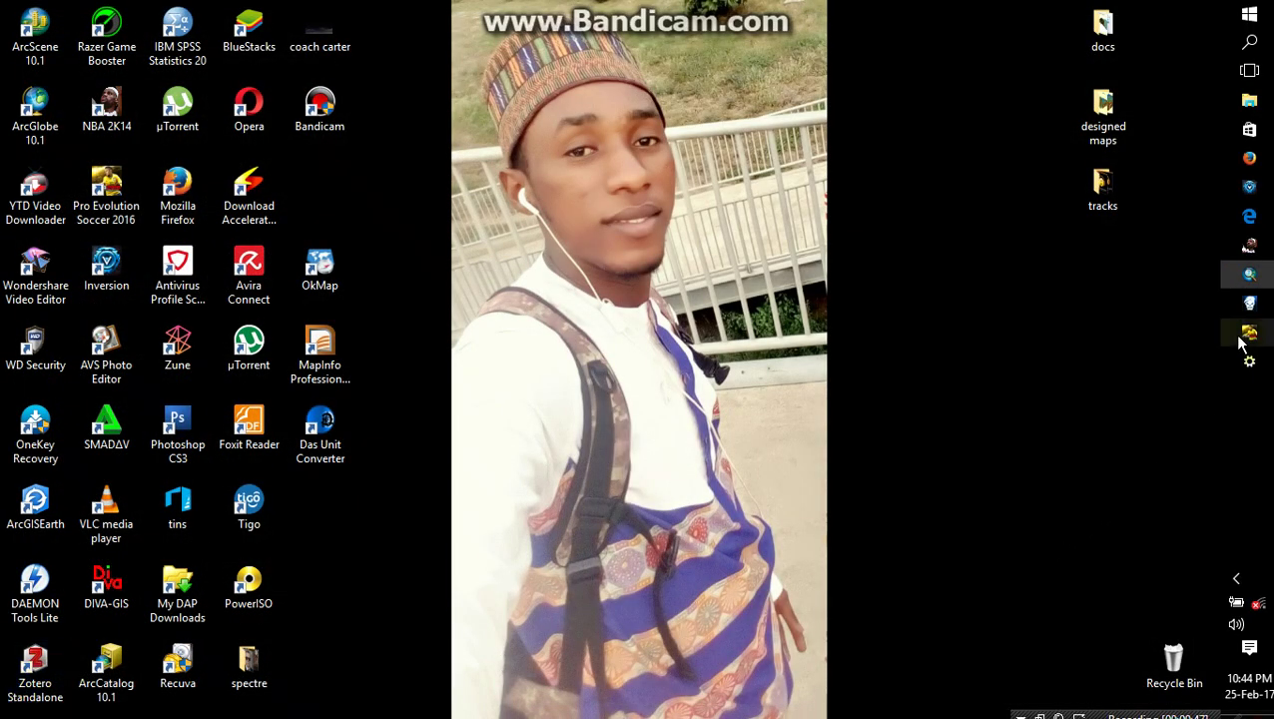
{"action": "mouse_move", "coordinate": [1243, 285]}
{"action": "left_click", "coordinate": [1124, 291]}
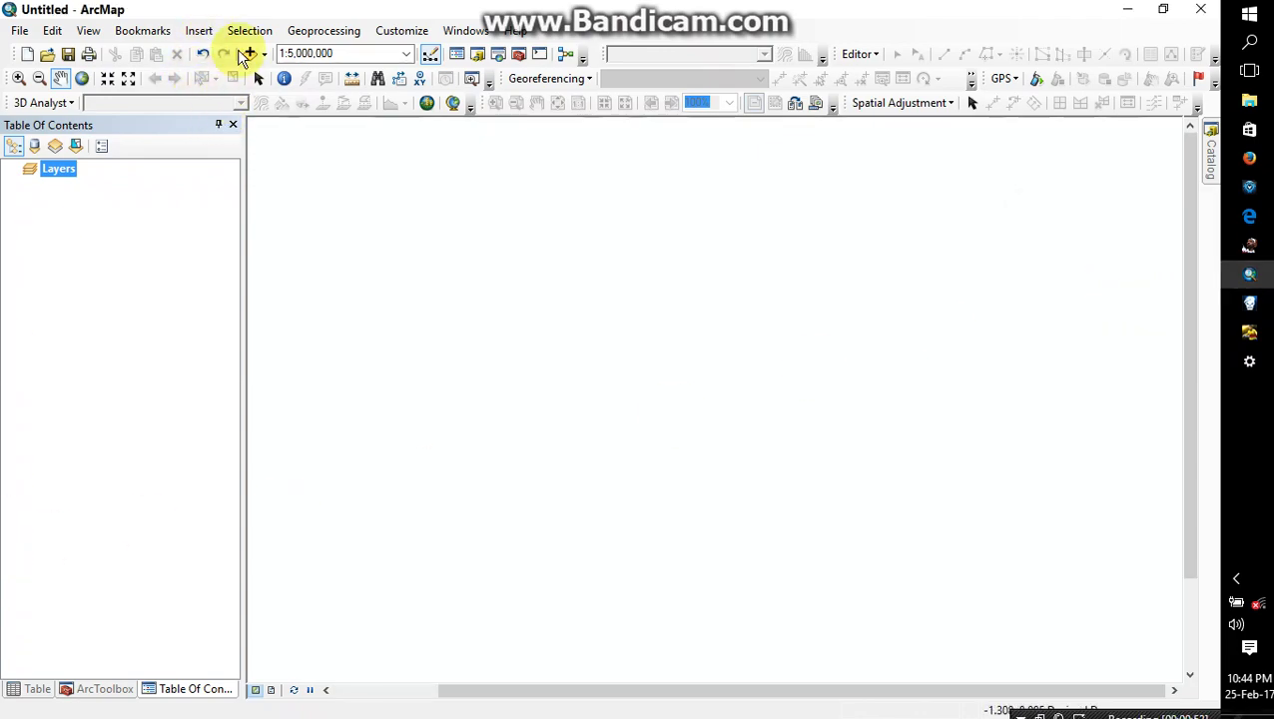
In Add Data, connect to the Documents > GIS 482 DATa folder.
{"action": "left_click", "coordinate": [250, 55]}
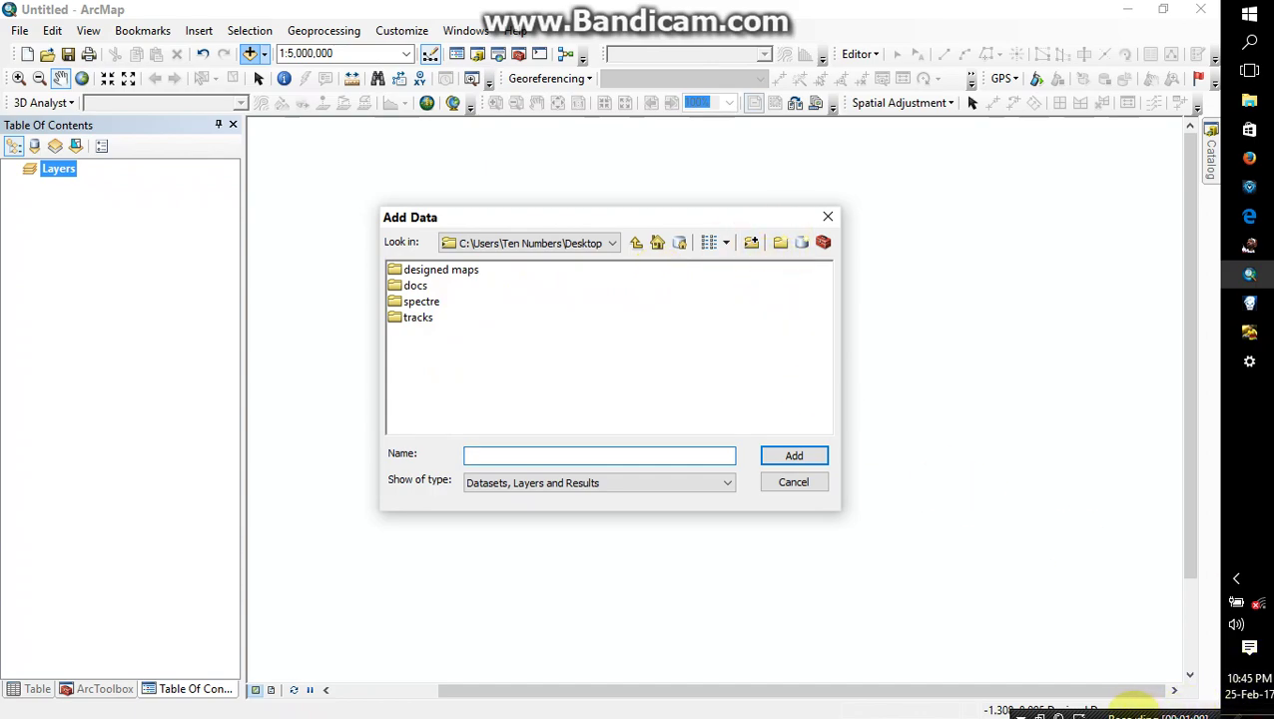
{"action": "left_click", "coordinate": [750, 244]}
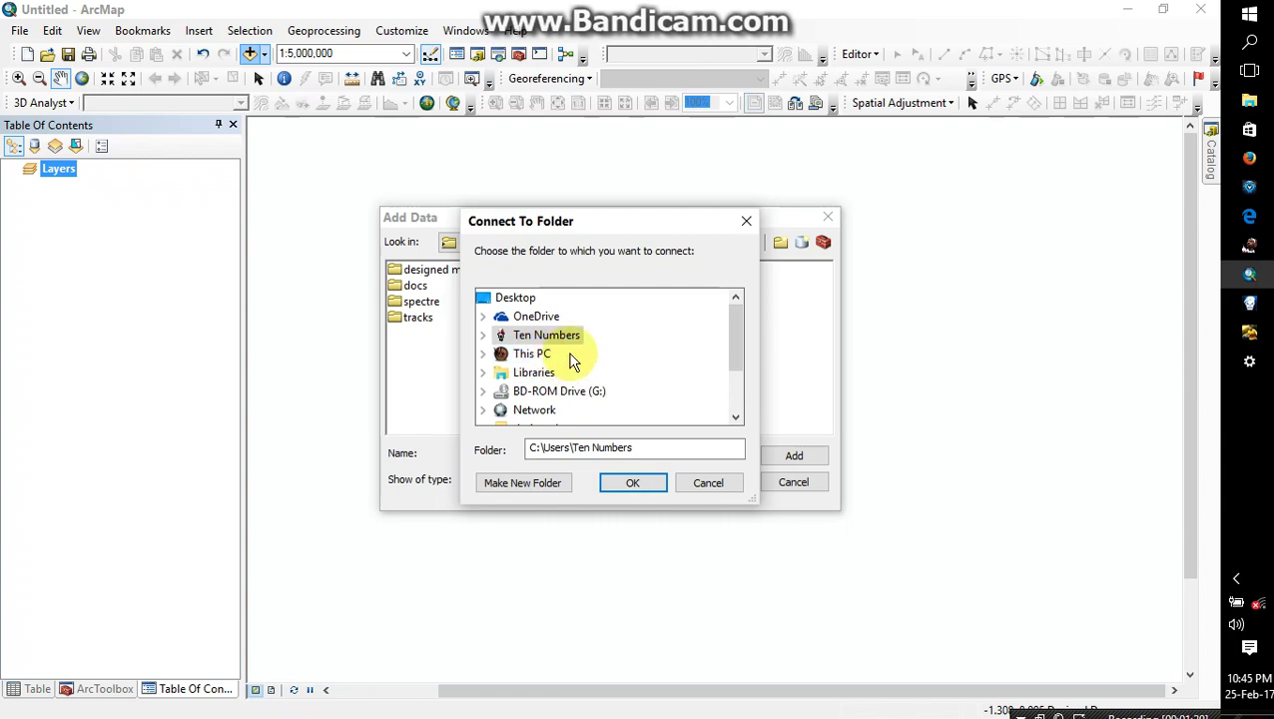
{"action": "left_click", "coordinate": [483, 336]}
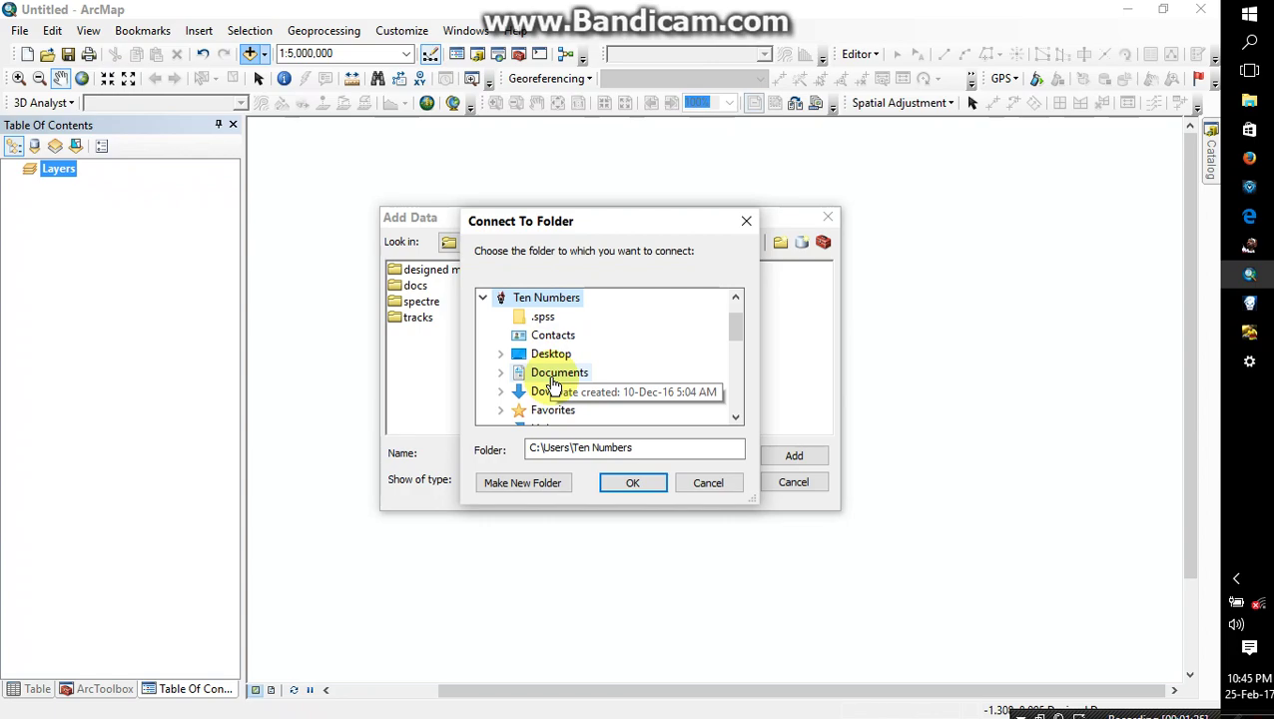
{"action": "double_click", "coordinate": [552, 384]}
{"action": "scroll", "coordinate": [553, 341], "scroll_direction": "down", "scroll_amount": 1}
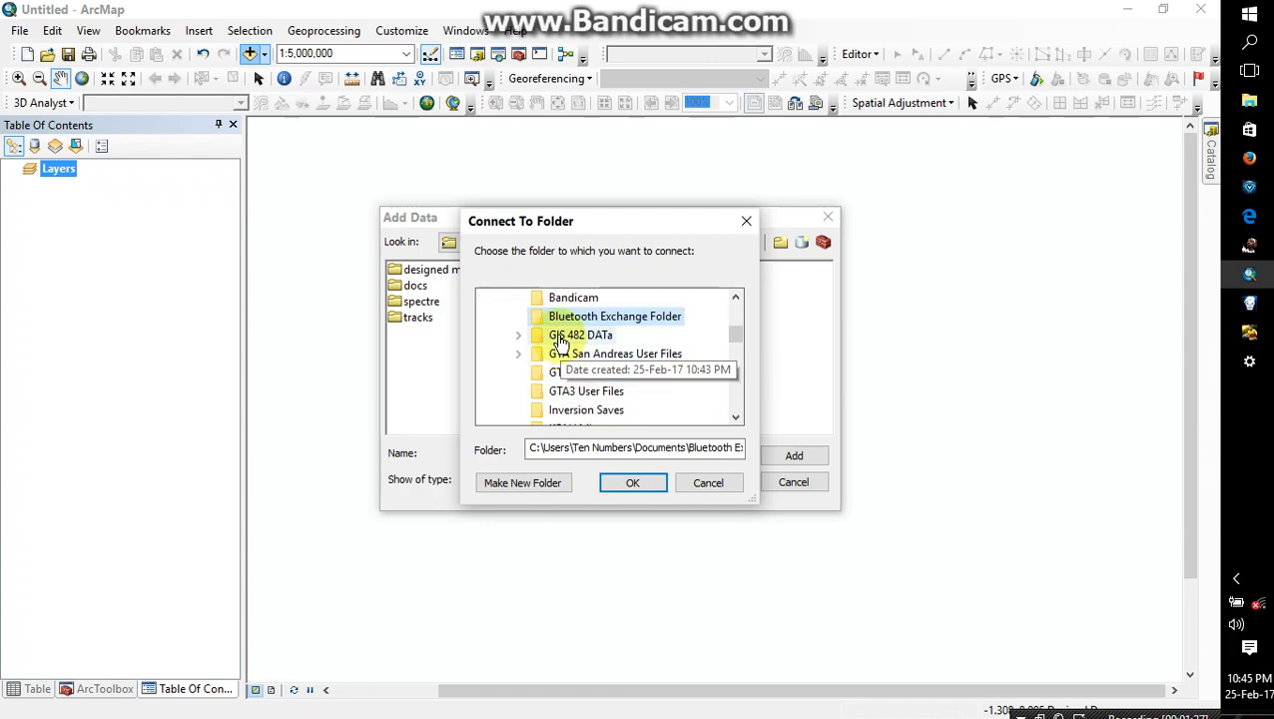
{"action": "double_click", "coordinate": [560, 337]}
{"action": "left_click", "coordinate": [630, 488]}
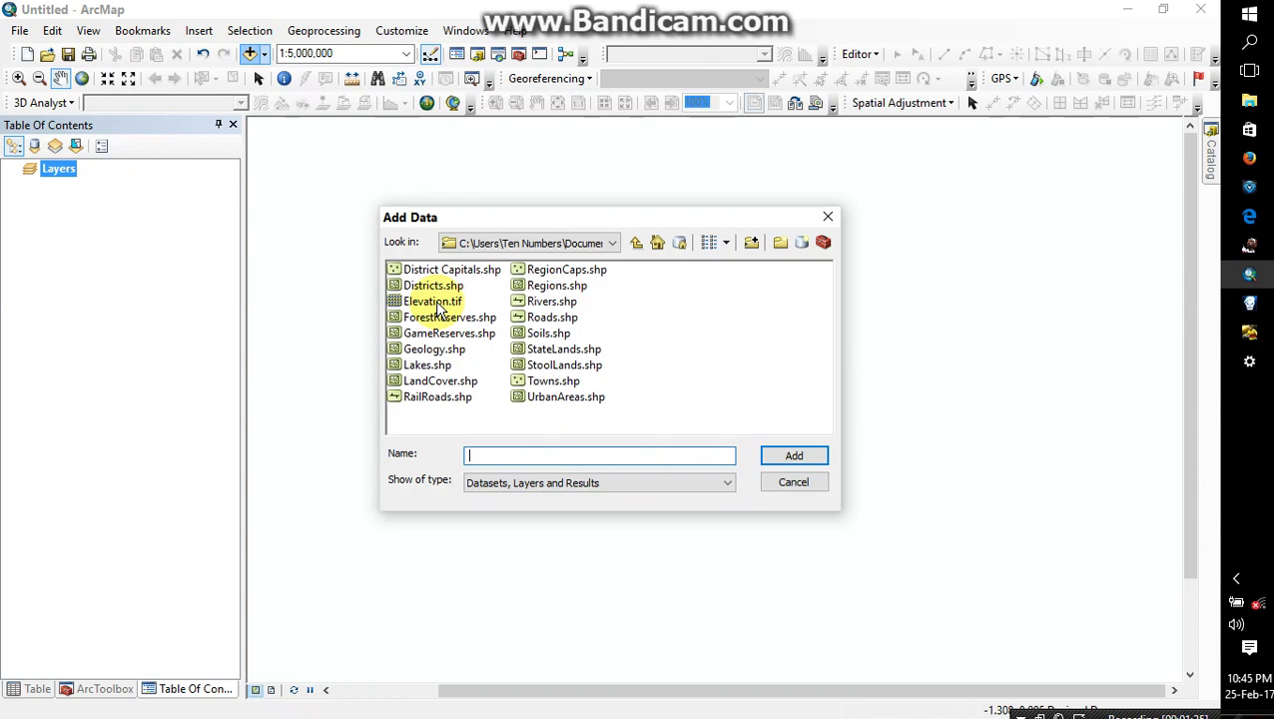
Add Districts.shp and Elevation.tif to the map together.
{"action": "left_click", "coordinate": [433, 285]}
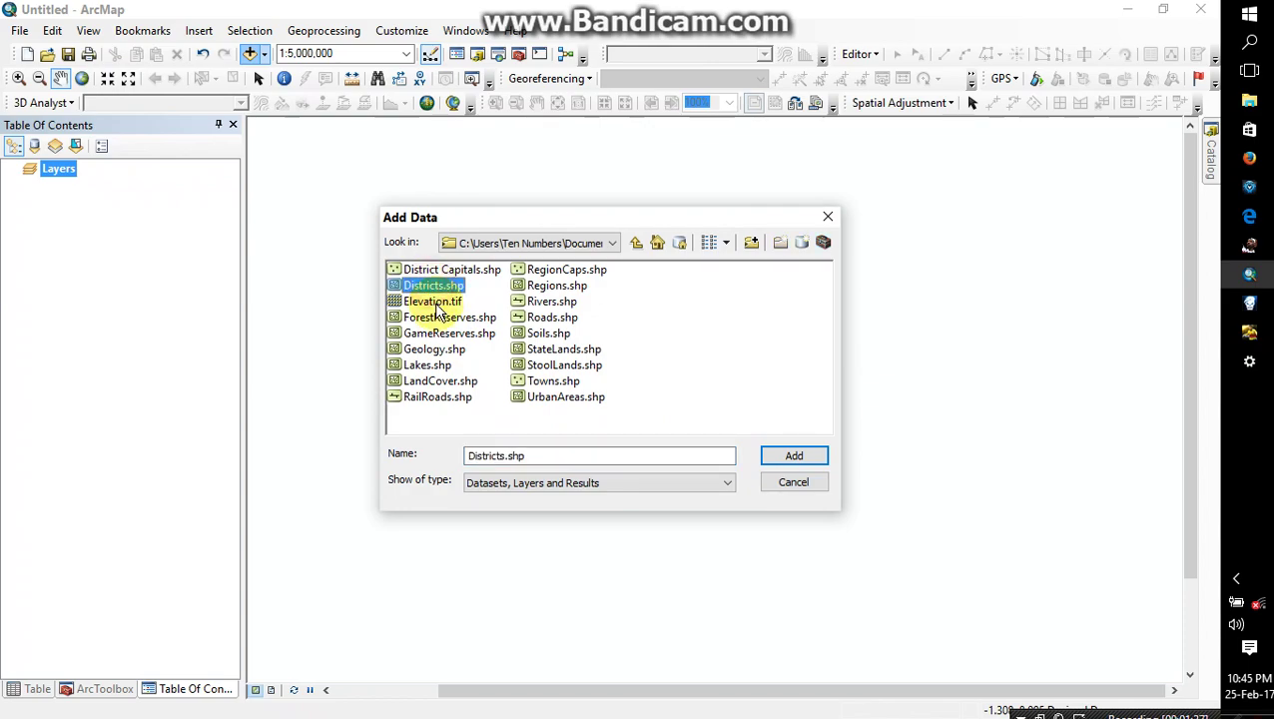
{"action": "left_click", "coordinate": [435, 304], "text": "ctrl"}
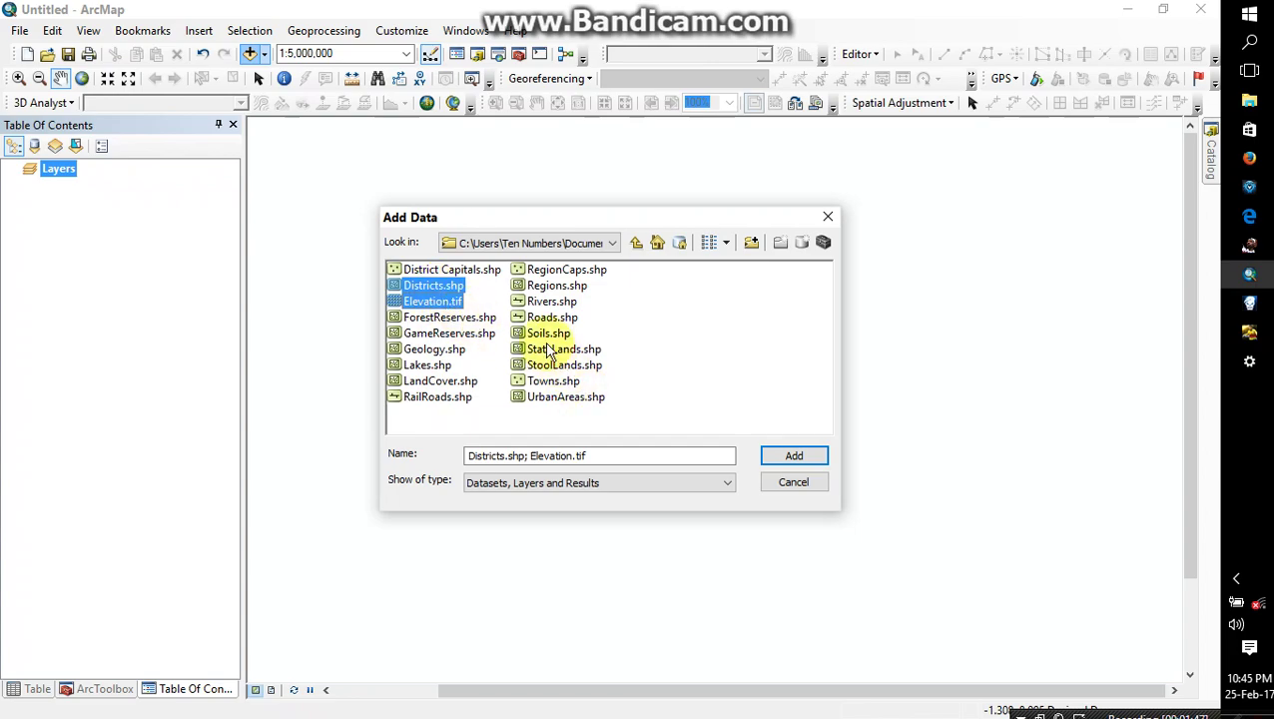
{"action": "left_click", "coordinate": [791, 457]}
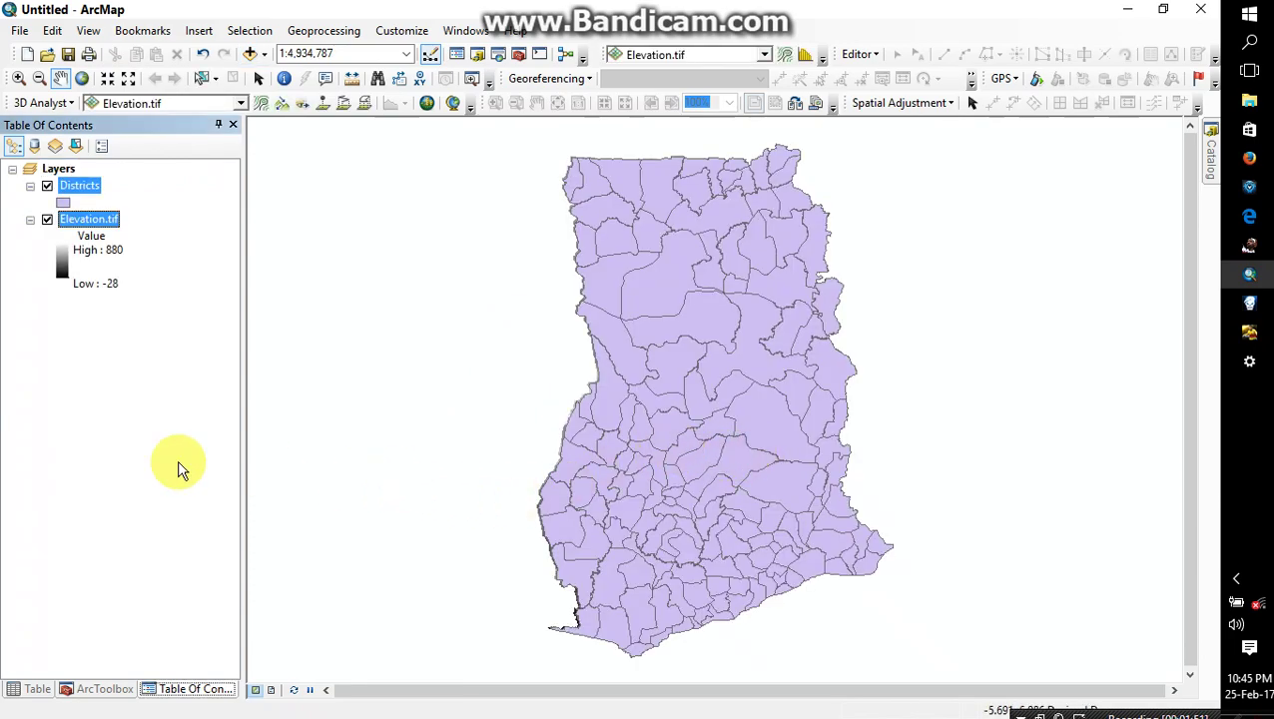
Toggle the Districts layer off and back on to compare it with the elevation raster.
{"action": "left_click", "coordinate": [47, 187]}
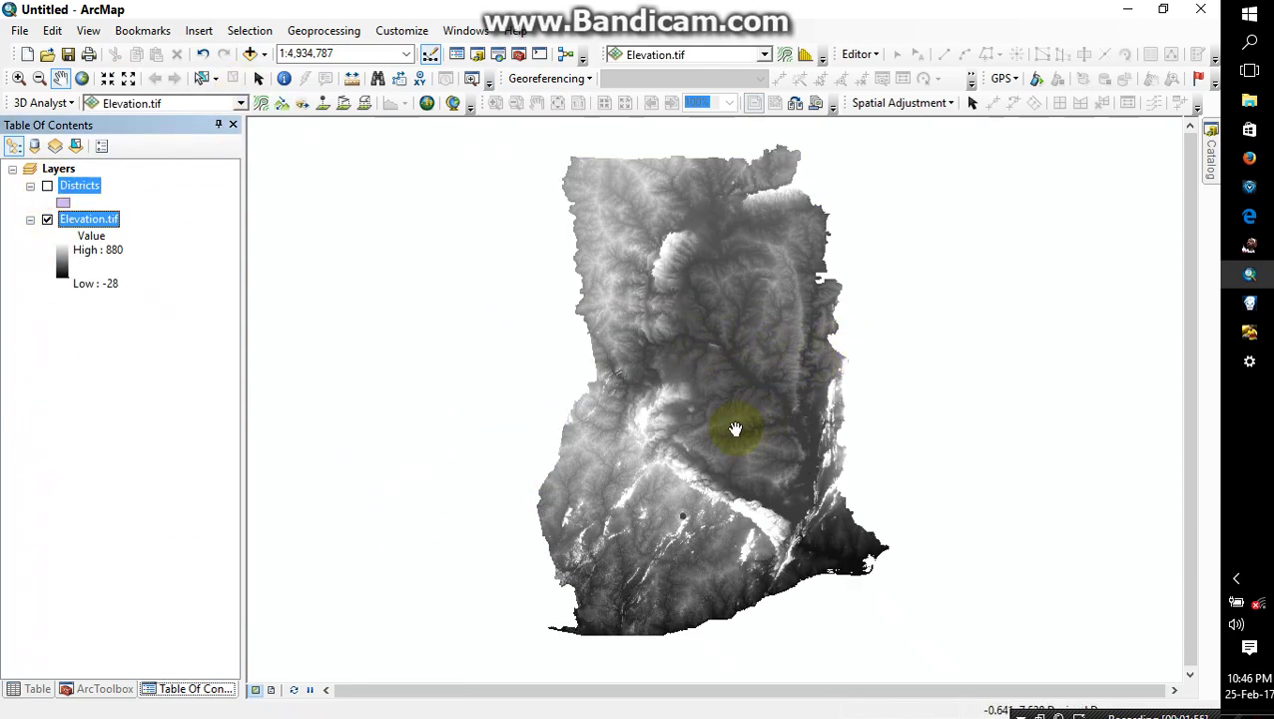
{"action": "left_click", "coordinate": [47, 187]}
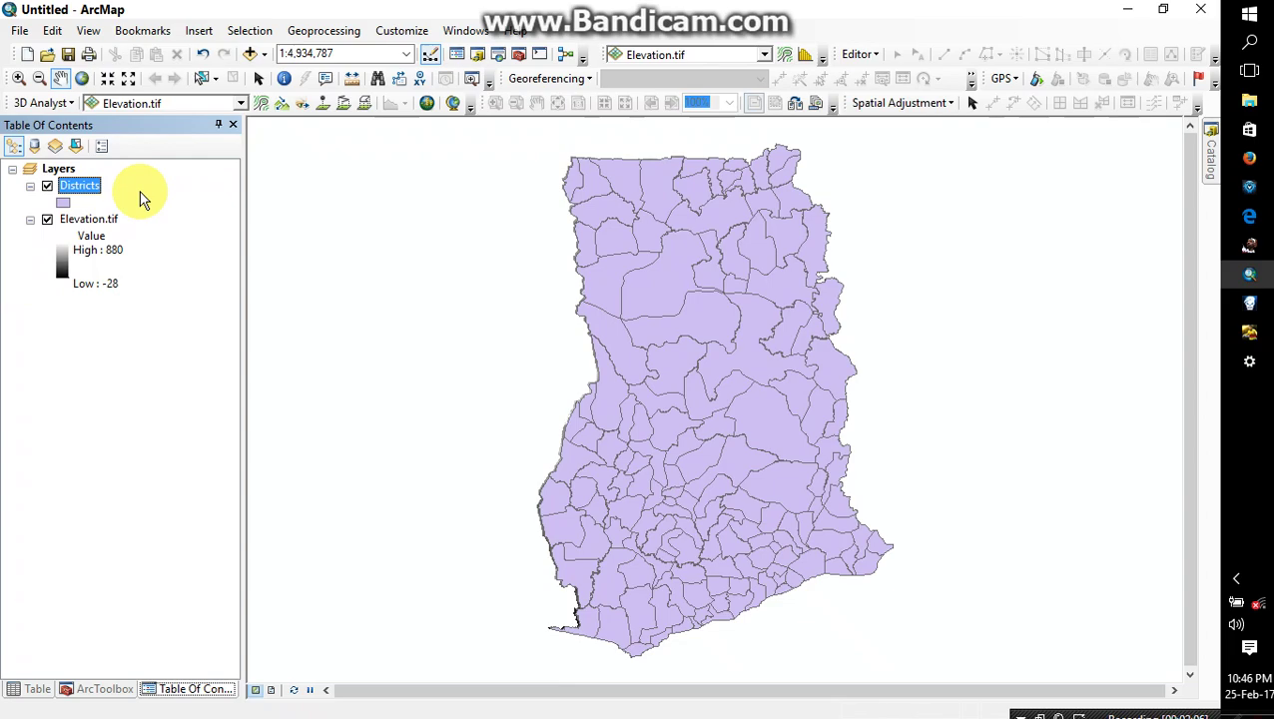
{"action": "right_click", "coordinate": [84, 184]}
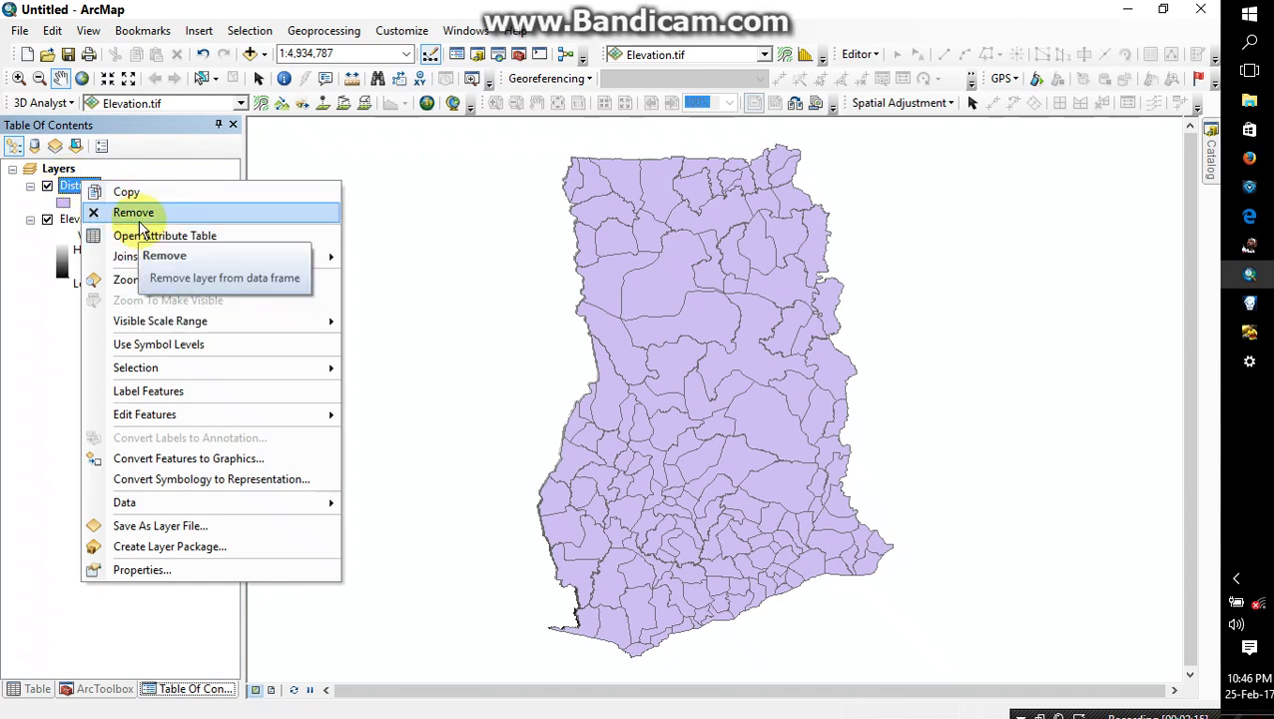
Open the Districts attribute table and scroll through its 138 district records.
{"action": "left_click", "coordinate": [150, 240]}
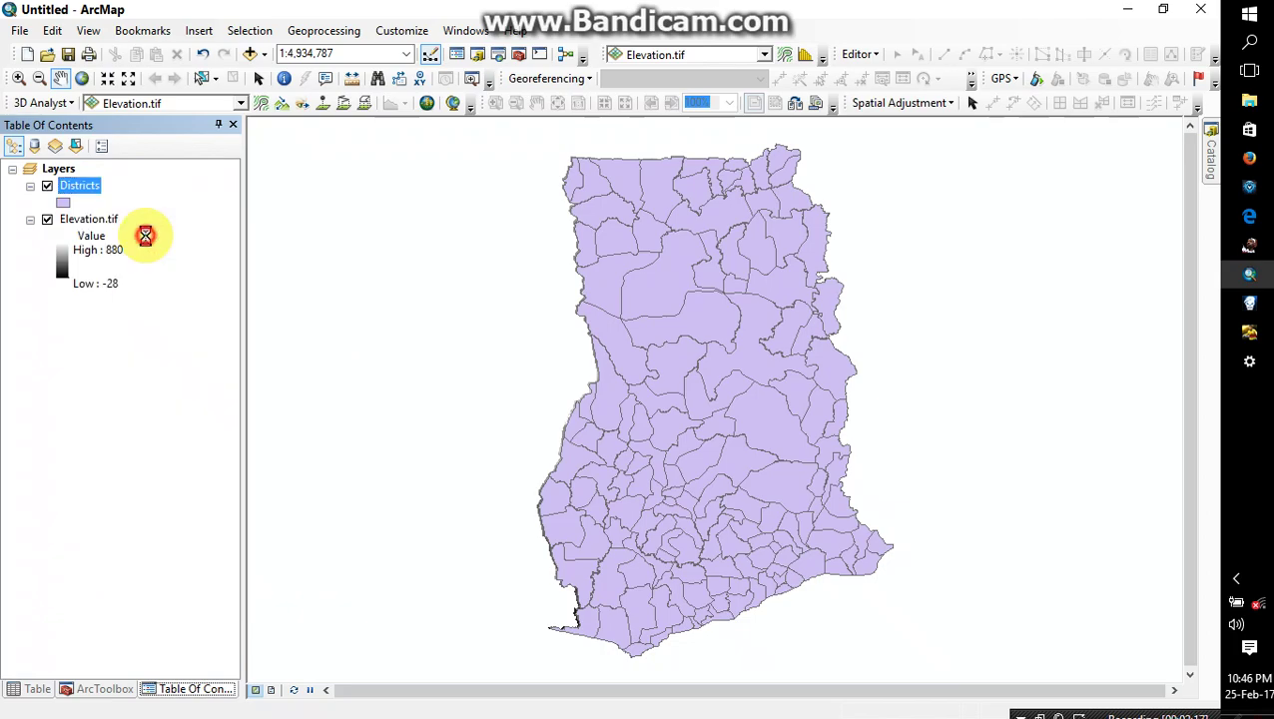
{"action": "left_click", "coordinate": [178, 599]}
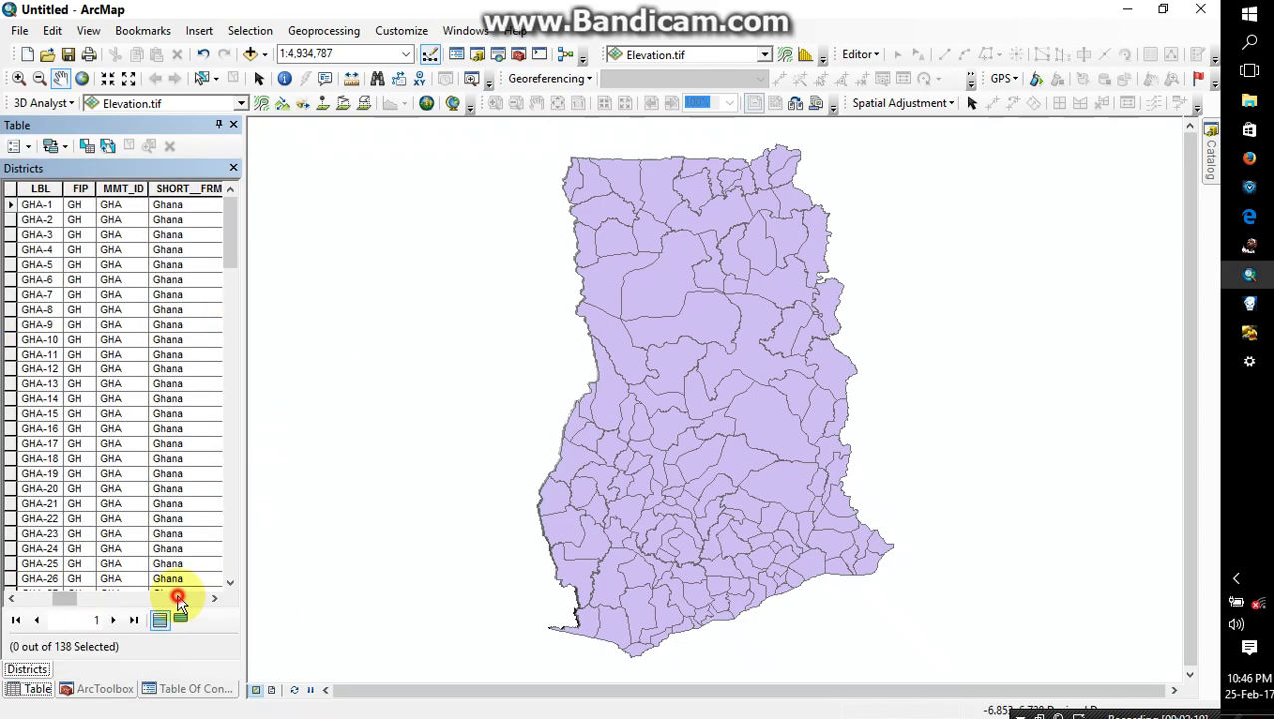
{"action": "left_click", "coordinate": [177, 599]}
{"action": "left_click", "coordinate": [177, 599]}
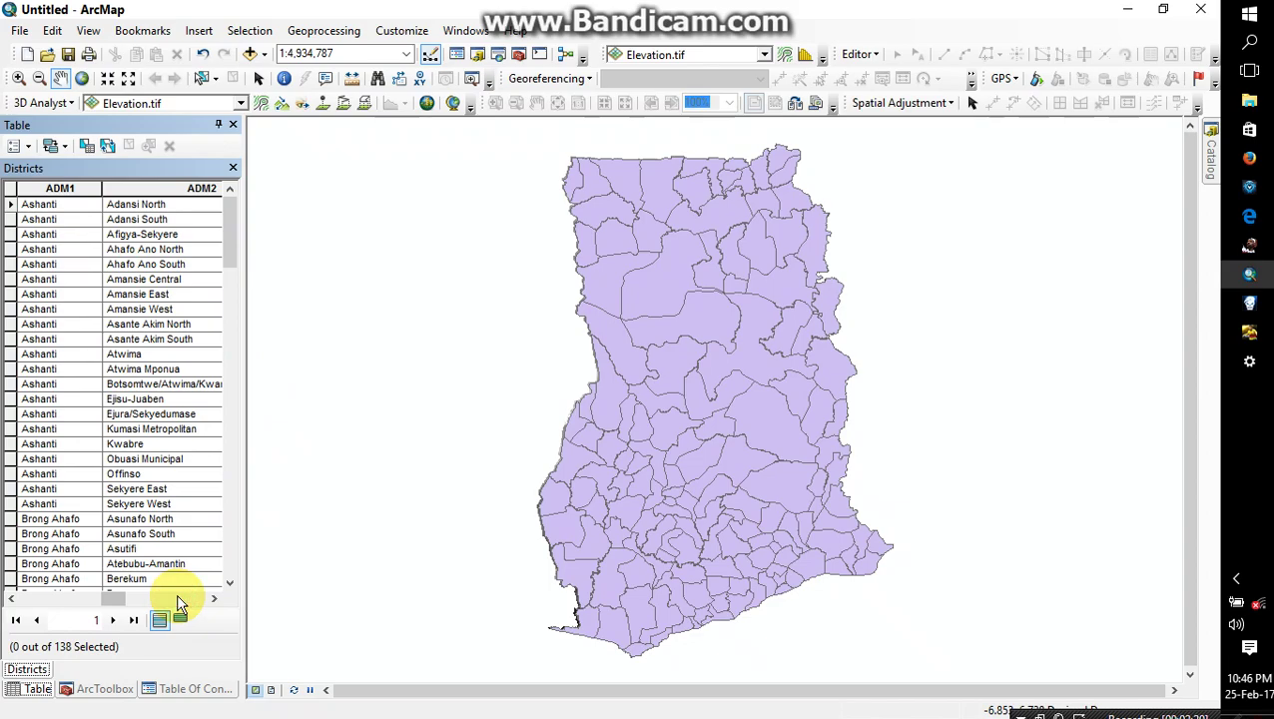
{"action": "left_click", "coordinate": [177, 599]}
{"action": "scroll", "coordinate": [60, 419], "scroll_direction": "down", "scroll_amount": 4}
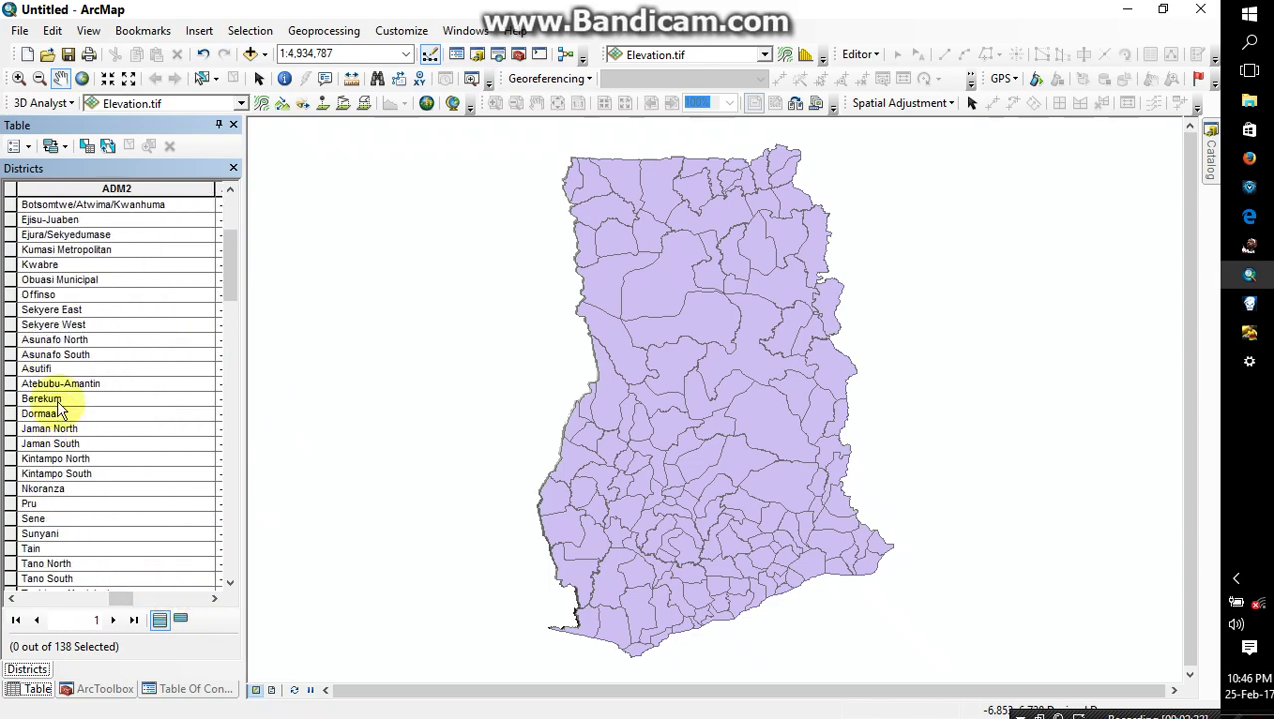
{"action": "scroll", "coordinate": [57, 409], "scroll_direction": "down", "scroll_amount": 10}
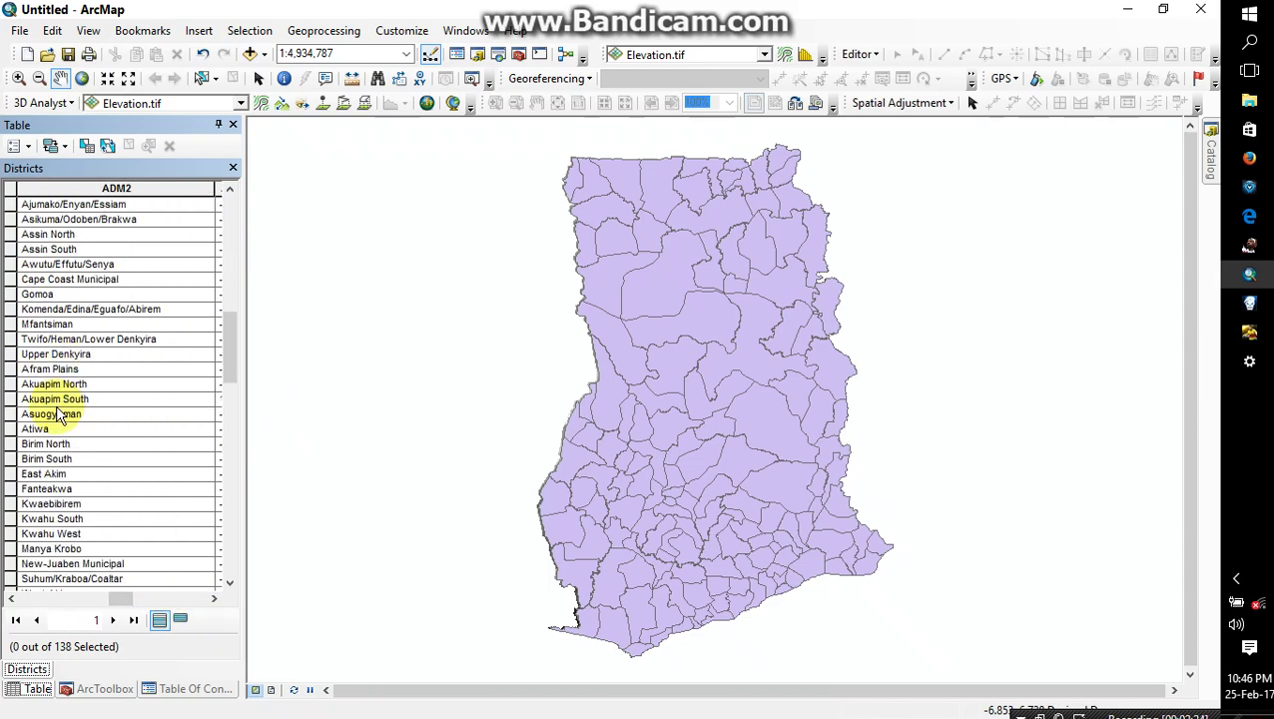
{"action": "scroll", "coordinate": [58, 411], "scroll_direction": "down", "scroll_amount": 2}
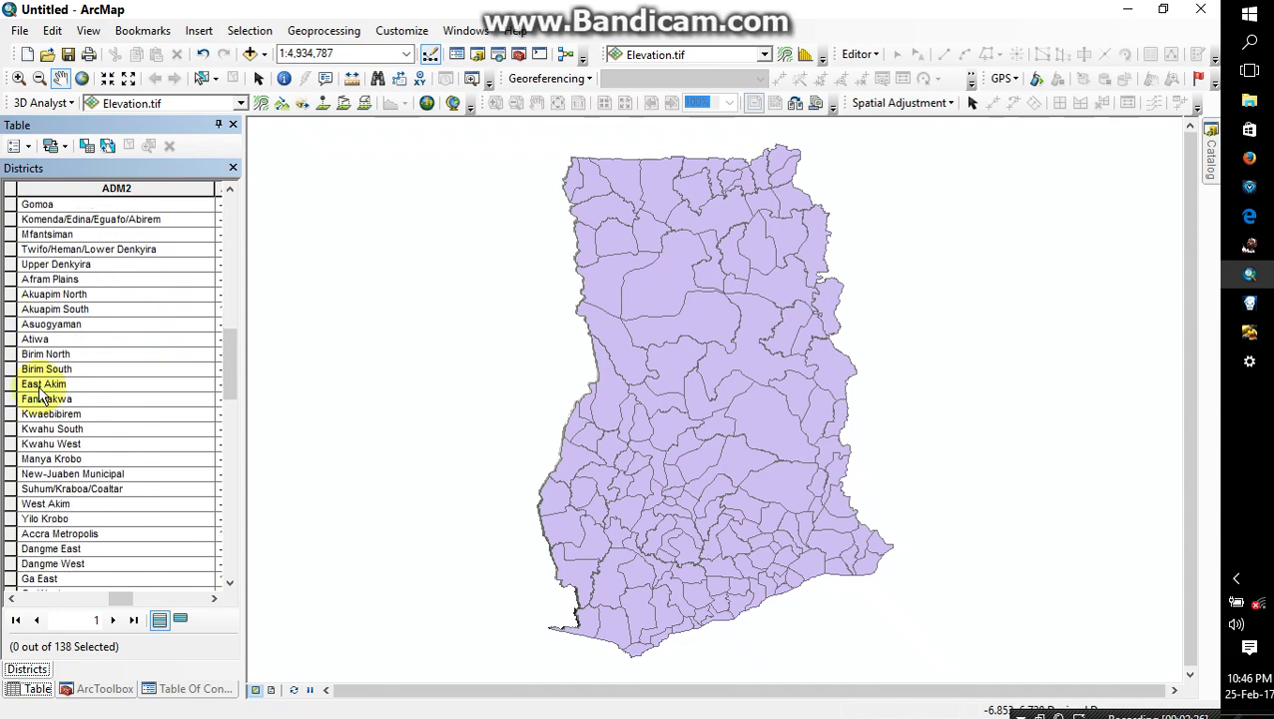
Try selecting Asuogyaman and Manya Krobo, zooming the map to Asuogyaman.
{"action": "left_click", "coordinate": [10, 325]}
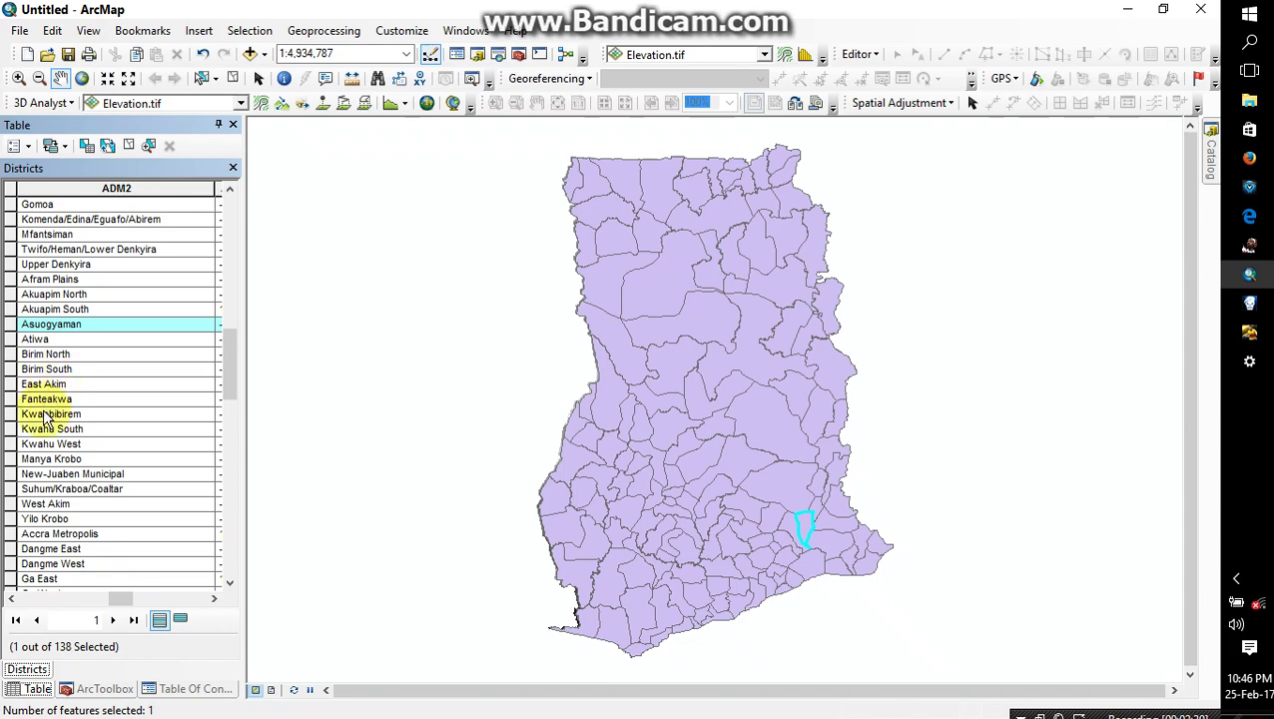
{"action": "scroll", "coordinate": [14, 409], "scroll_direction": "down", "scroll_amount": 1}
{"action": "left_click", "coordinate": [11, 414]}
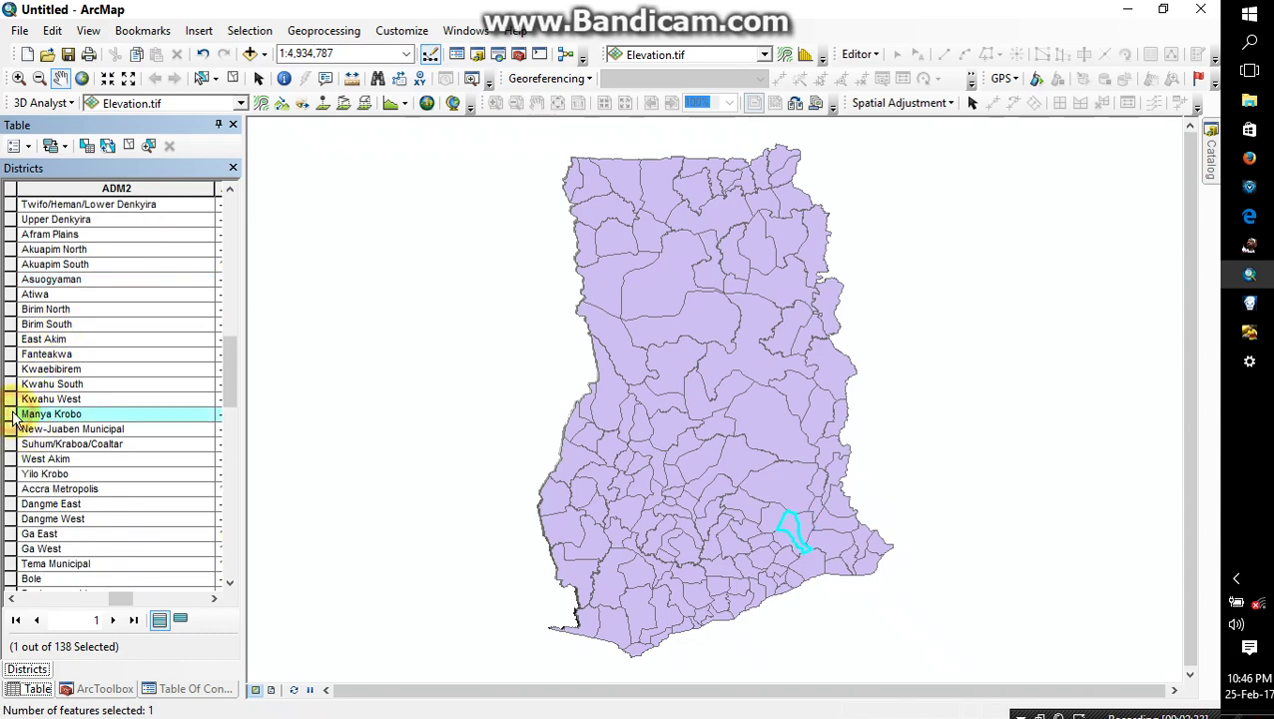
{"action": "scroll", "coordinate": [11, 459], "scroll_direction": "down", "scroll_amount": 1}
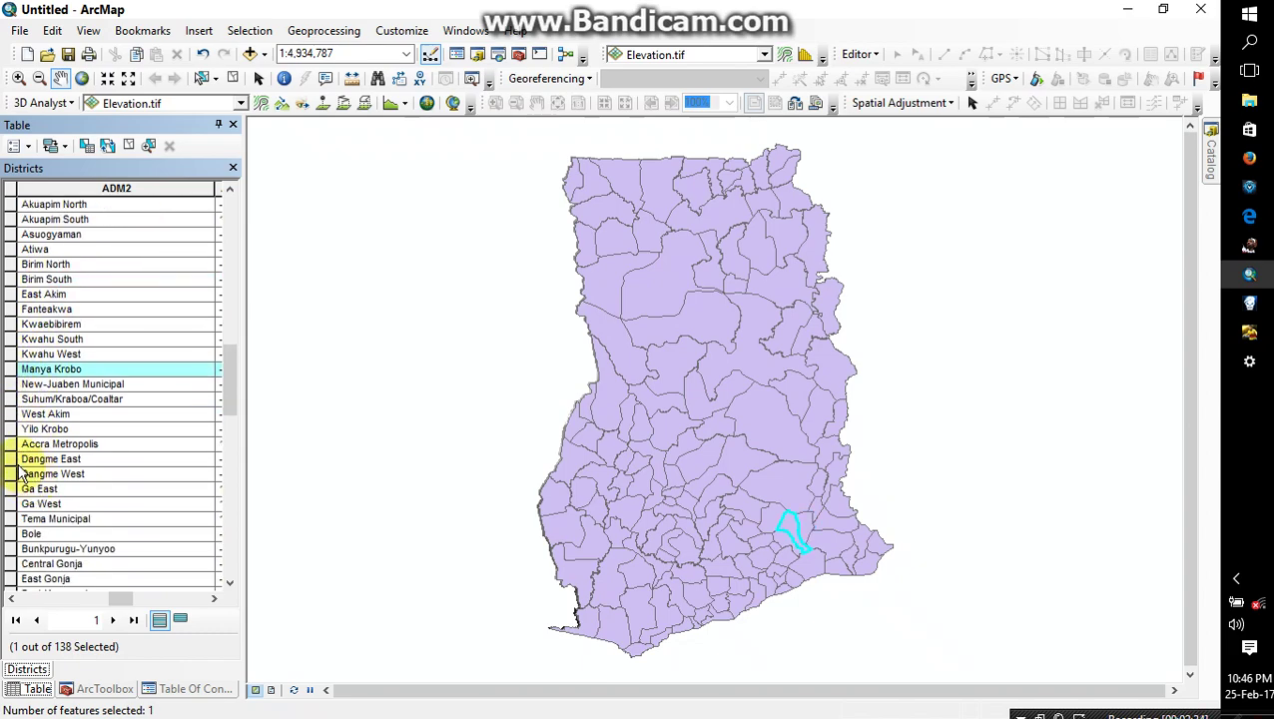
{"action": "double_click", "coordinate": [11, 237]}
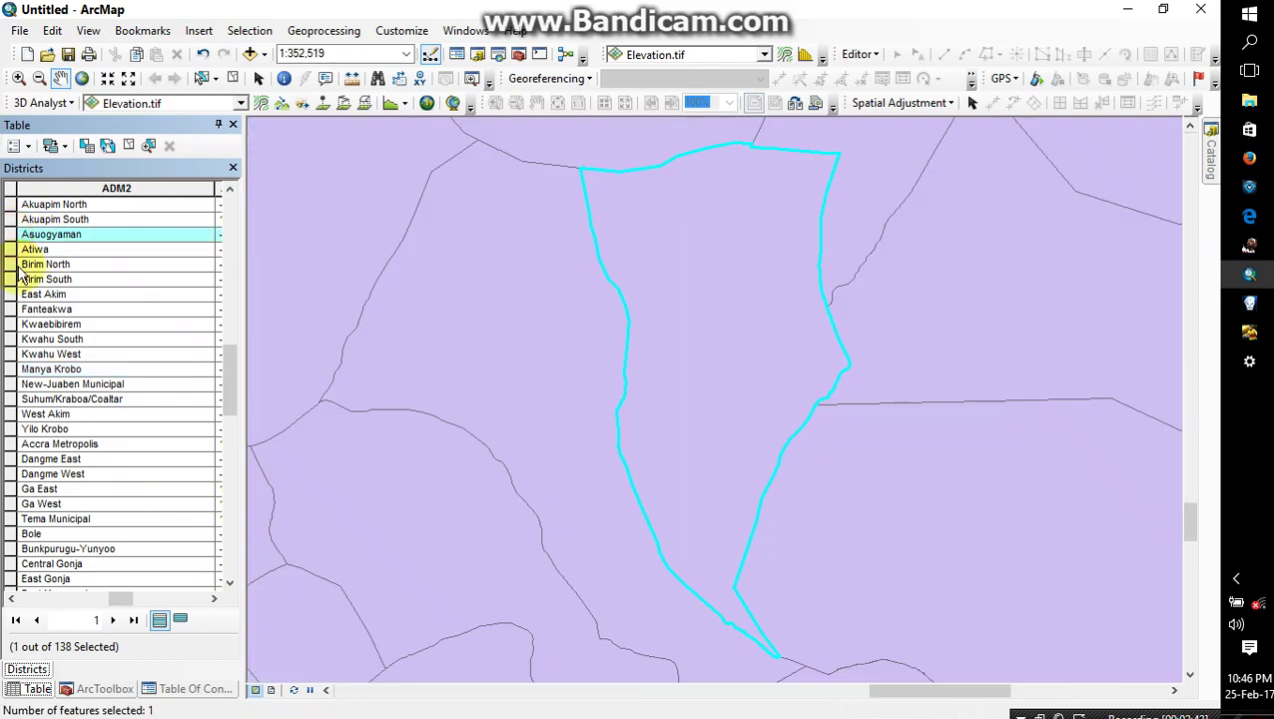
Settle on the Offinso district as the selection and return to the Table Of Contents.
{"action": "scroll", "coordinate": [40, 275], "scroll_direction": "up", "scroll_amount": 8}
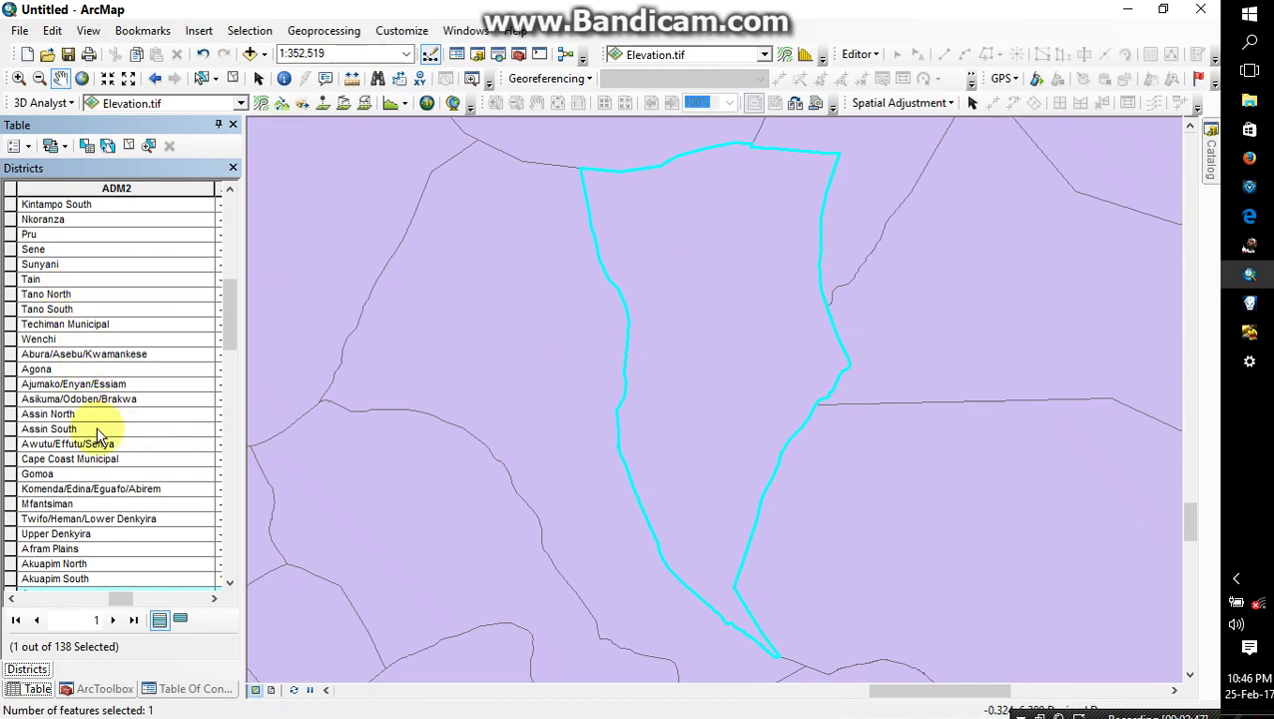
{"action": "left_click", "coordinate": [12, 219]}
{"action": "scroll", "coordinate": [40, 279], "scroll_direction": "up", "scroll_amount": 5}
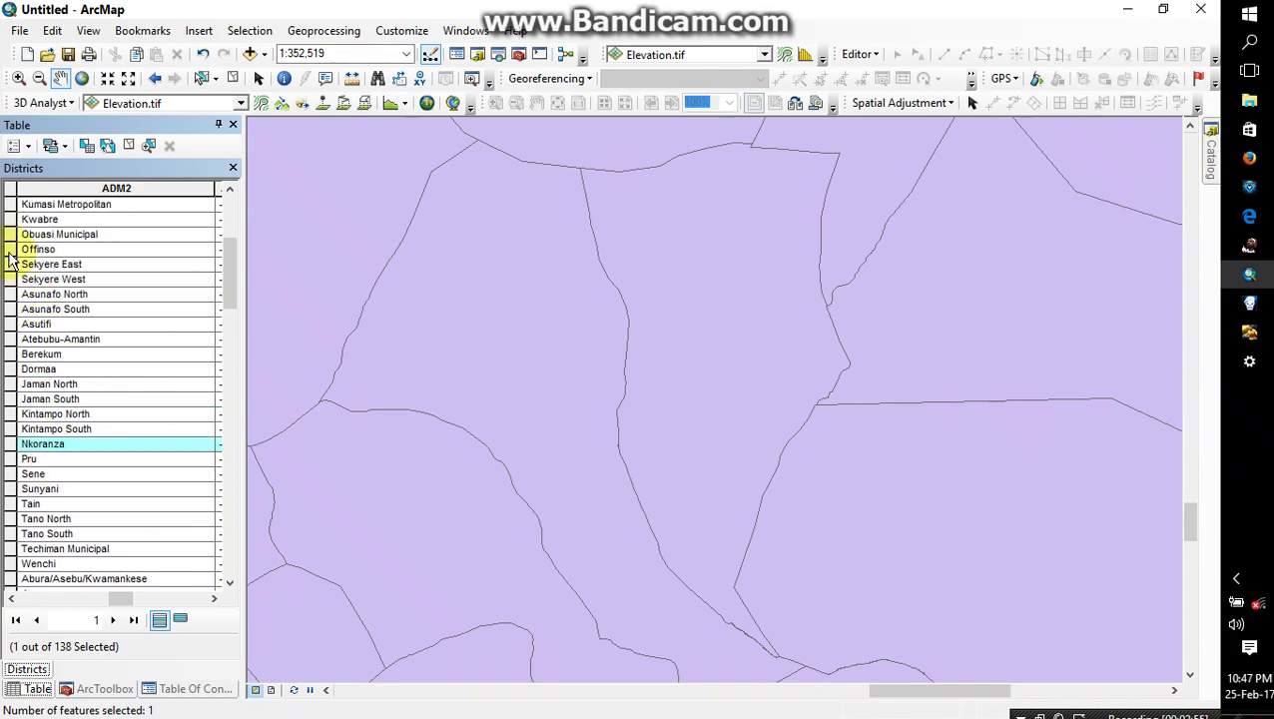
{"action": "left_click", "coordinate": [9, 252]}
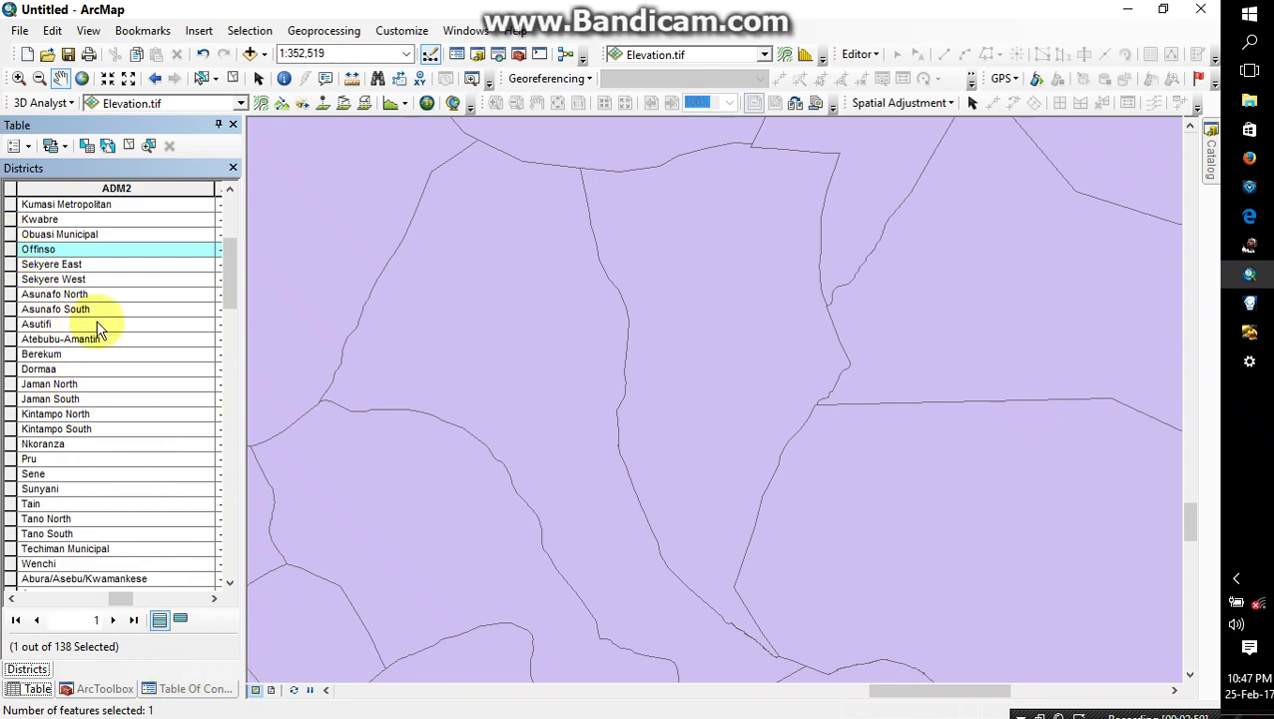
{"action": "left_click", "coordinate": [174, 694]}
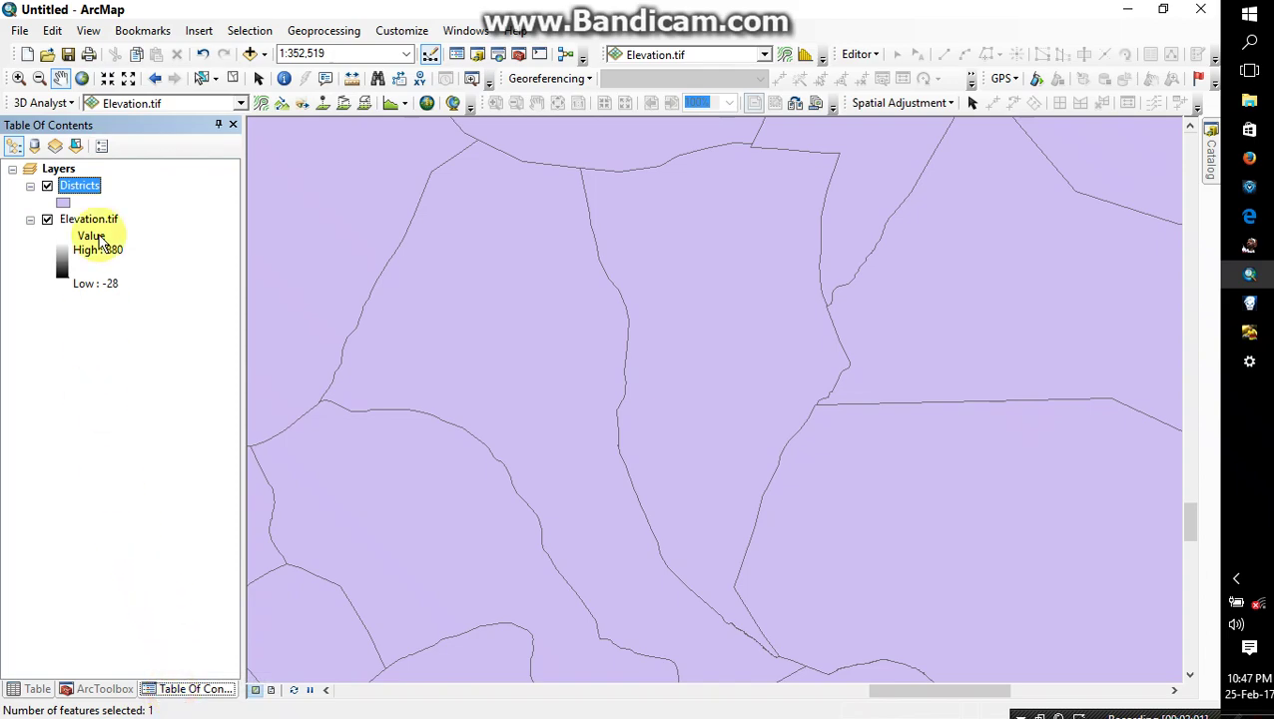
Create a Districts selection layer from the chosen district and hide the Districts layer.
{"action": "right_click", "coordinate": [91, 188]}
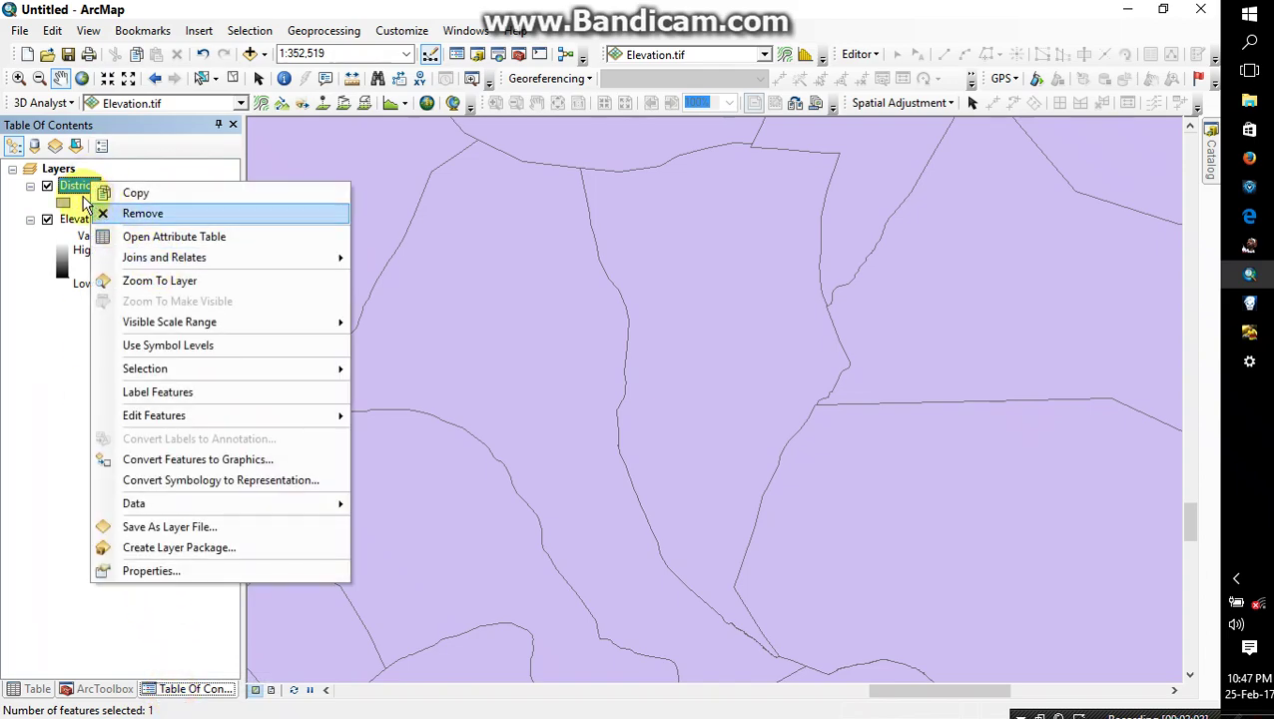
{"action": "mouse_move", "coordinate": [161, 262]}
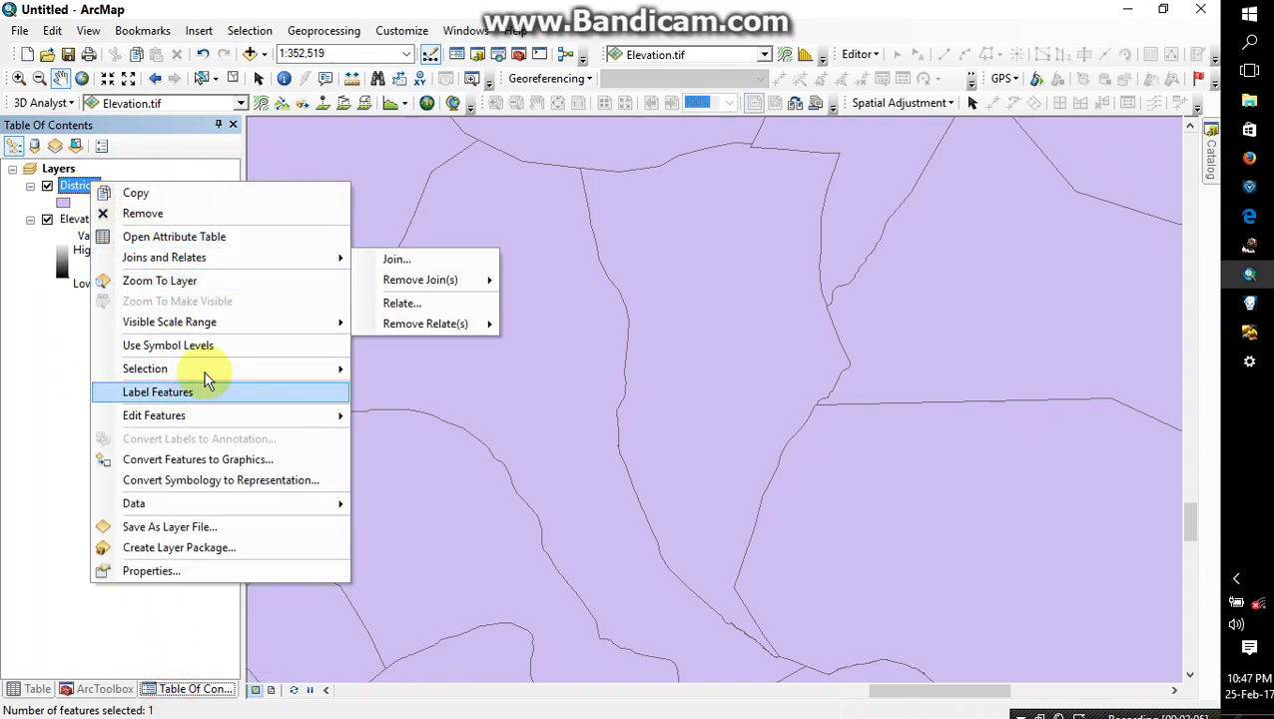
{"action": "mouse_move", "coordinate": [205, 373]}
{"action": "left_click", "coordinate": [409, 544]}
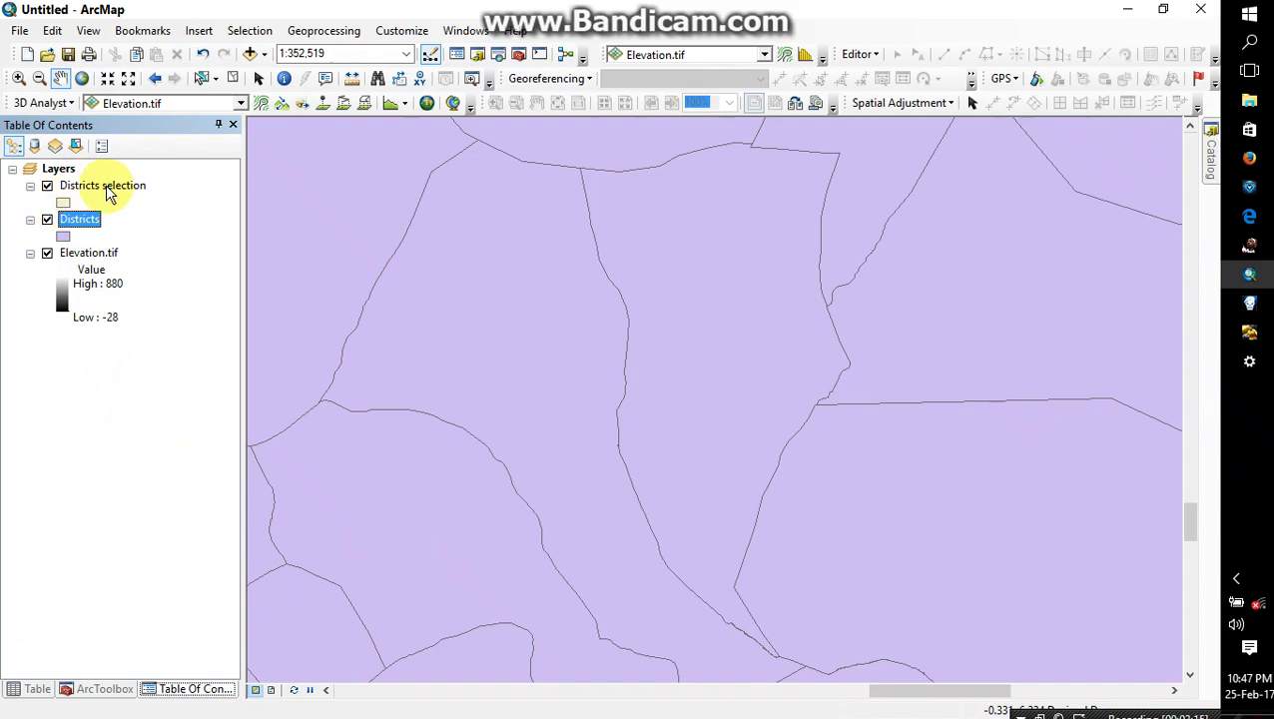
{"action": "left_click", "coordinate": [47, 219]}
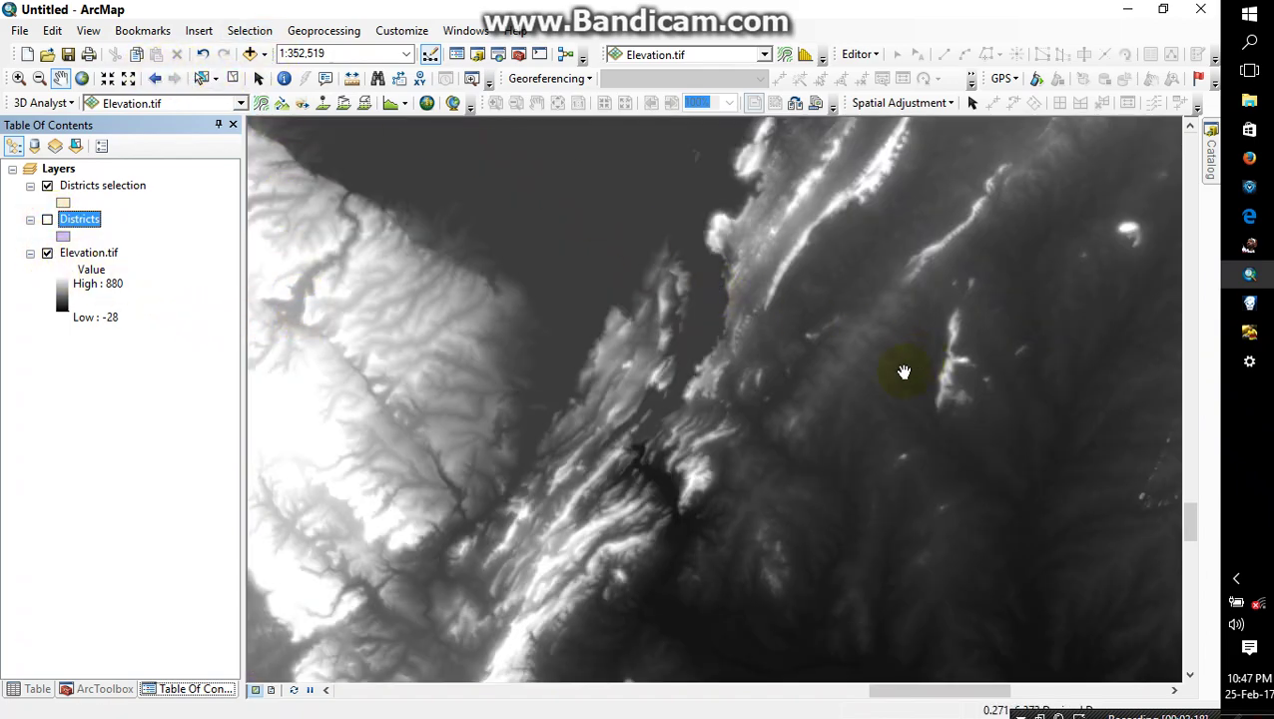
Zoom to the full raster extent and remove the original Districts layer.
{"action": "left_click", "coordinate": [82, 79]}
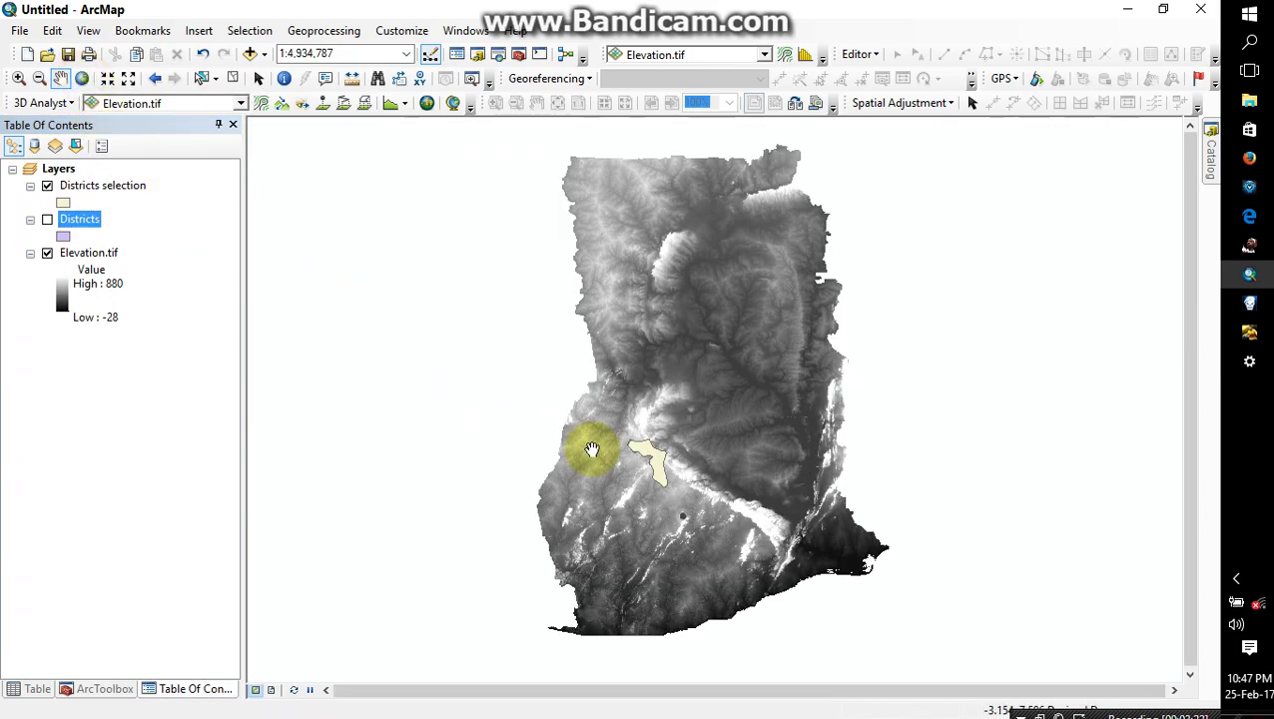
{"action": "scroll", "coordinate": [592, 449], "scroll_direction": "up", "scroll_amount": 3}
{"action": "scroll", "coordinate": [663, 475], "scroll_direction": "down", "scroll_amount": 1}
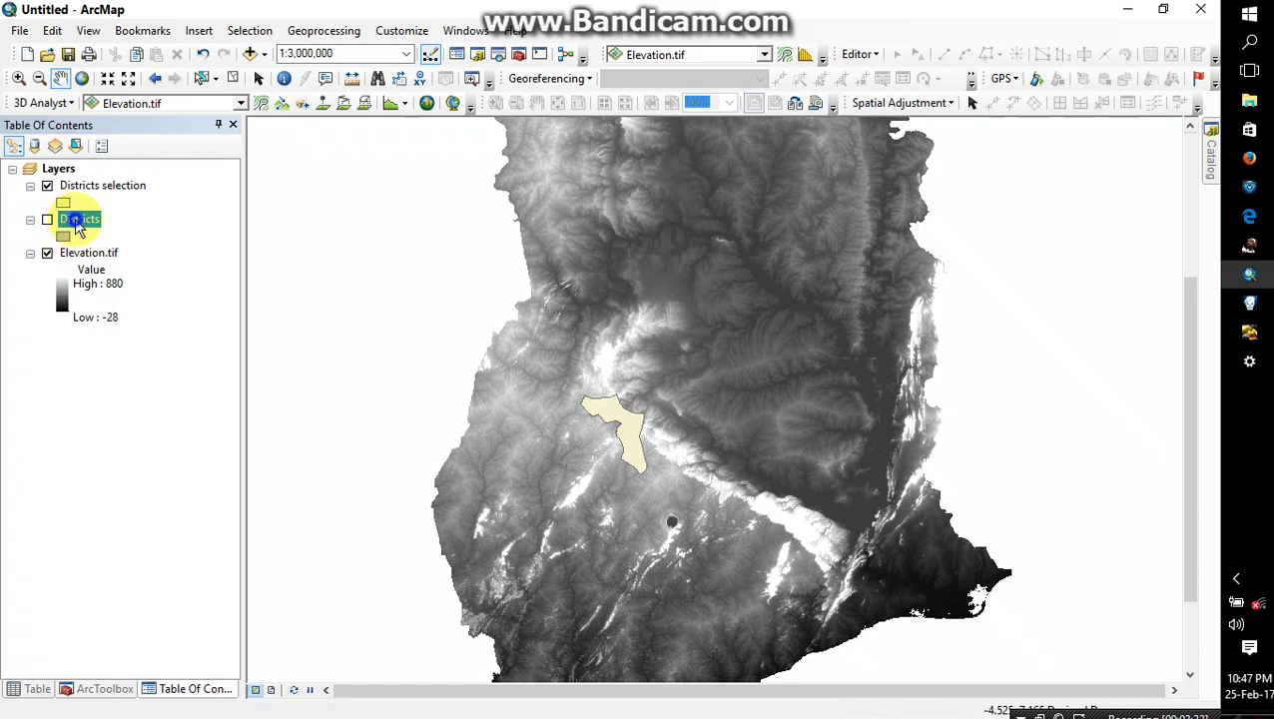
{"action": "right_click", "coordinate": [77, 225]}
{"action": "left_click", "coordinate": [113, 255]}
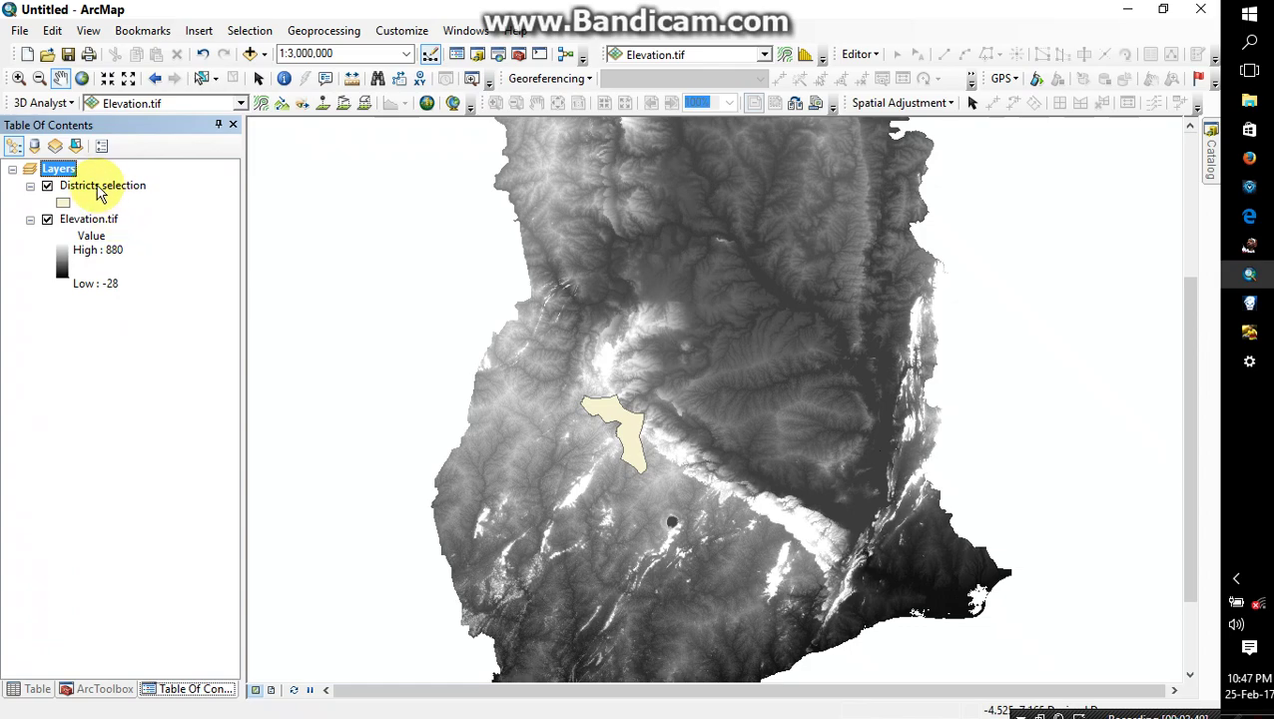
Start exporting the Districts selection and create a new 'Sekyere East flood' output folder.
{"action": "right_click", "coordinate": [100, 190]}
{"action": "mouse_move", "coordinate": [236, 509]}
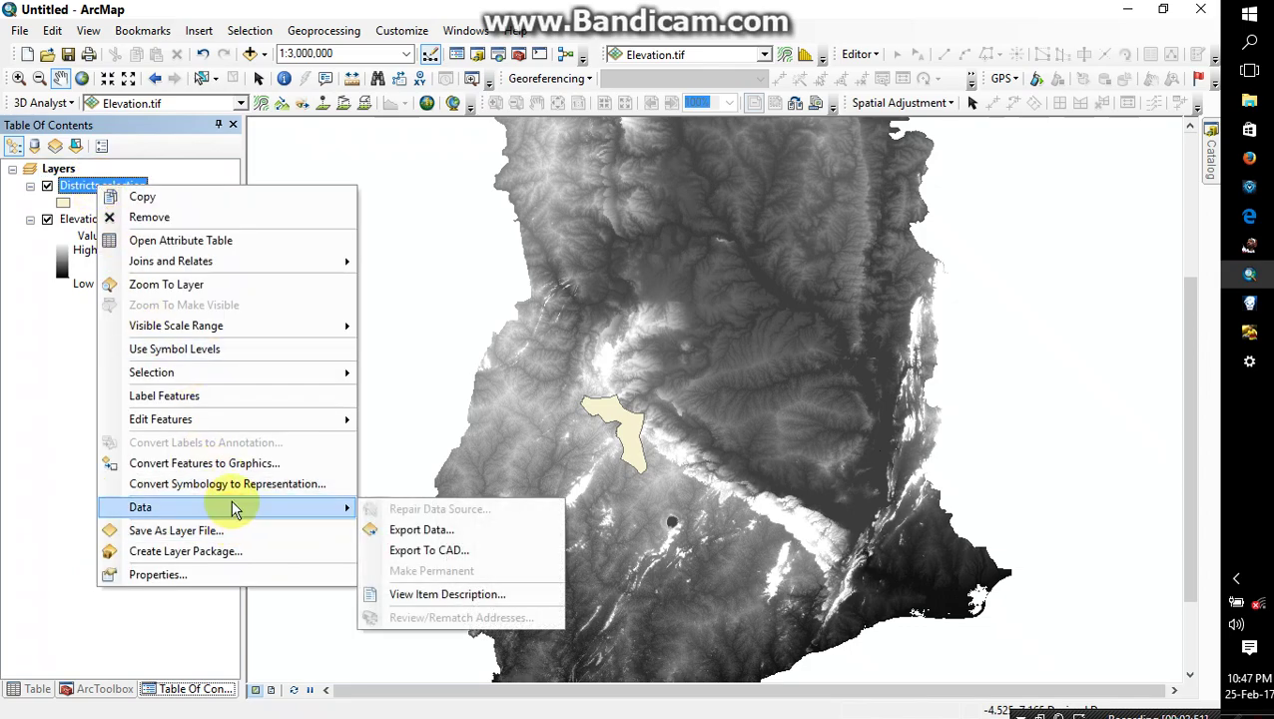
{"action": "left_click", "coordinate": [424, 533]}
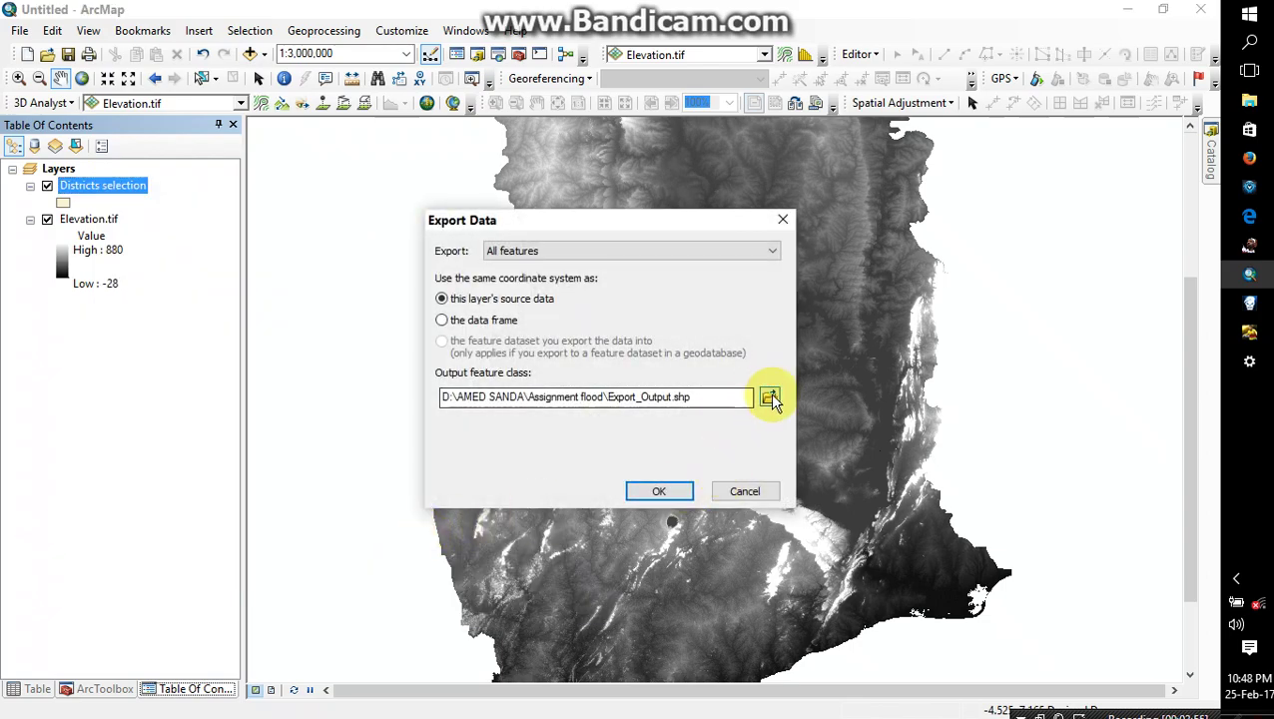
{"action": "left_click", "coordinate": [768, 397]}
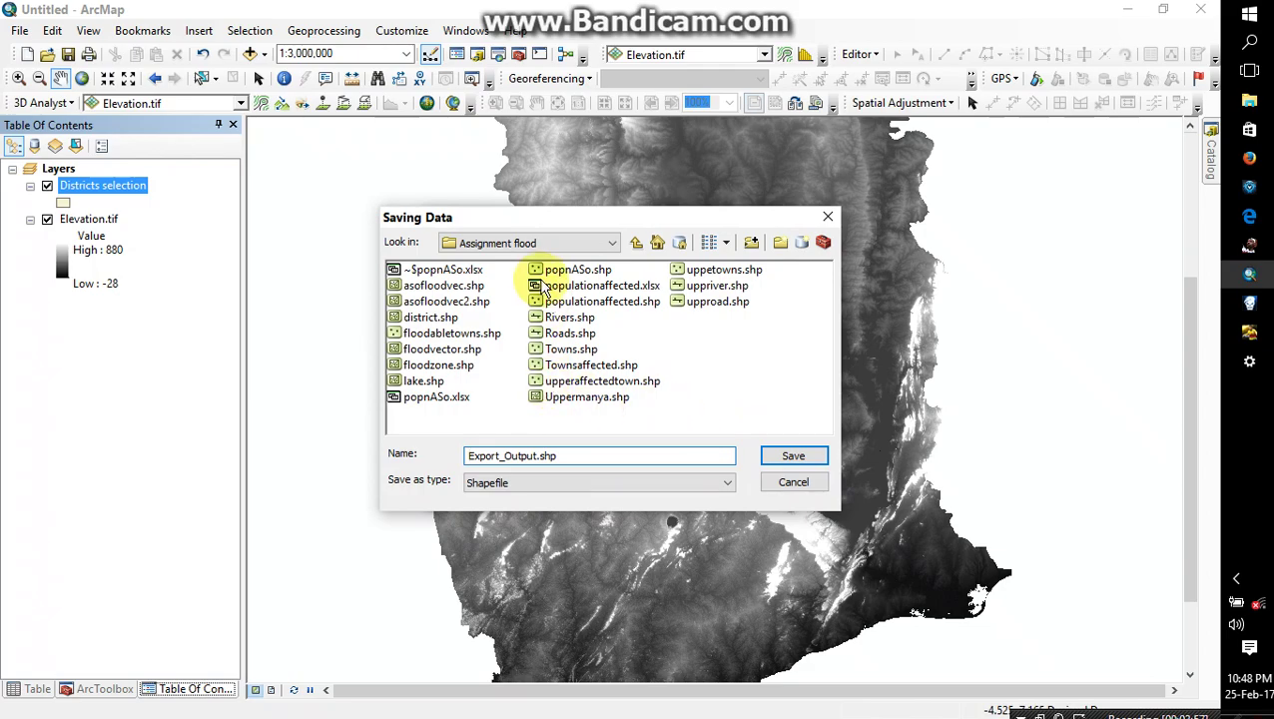
{"action": "left_click", "coordinate": [644, 244]}
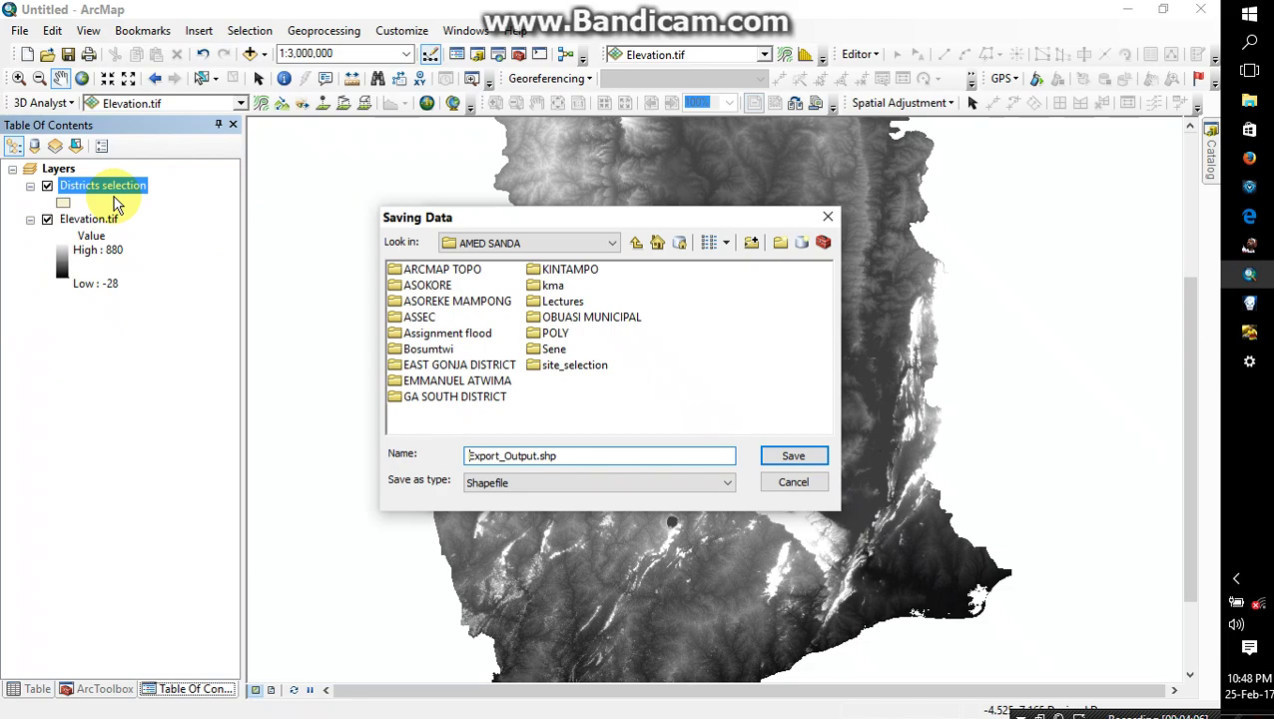
{"action": "left_click", "coordinate": [783, 246]}
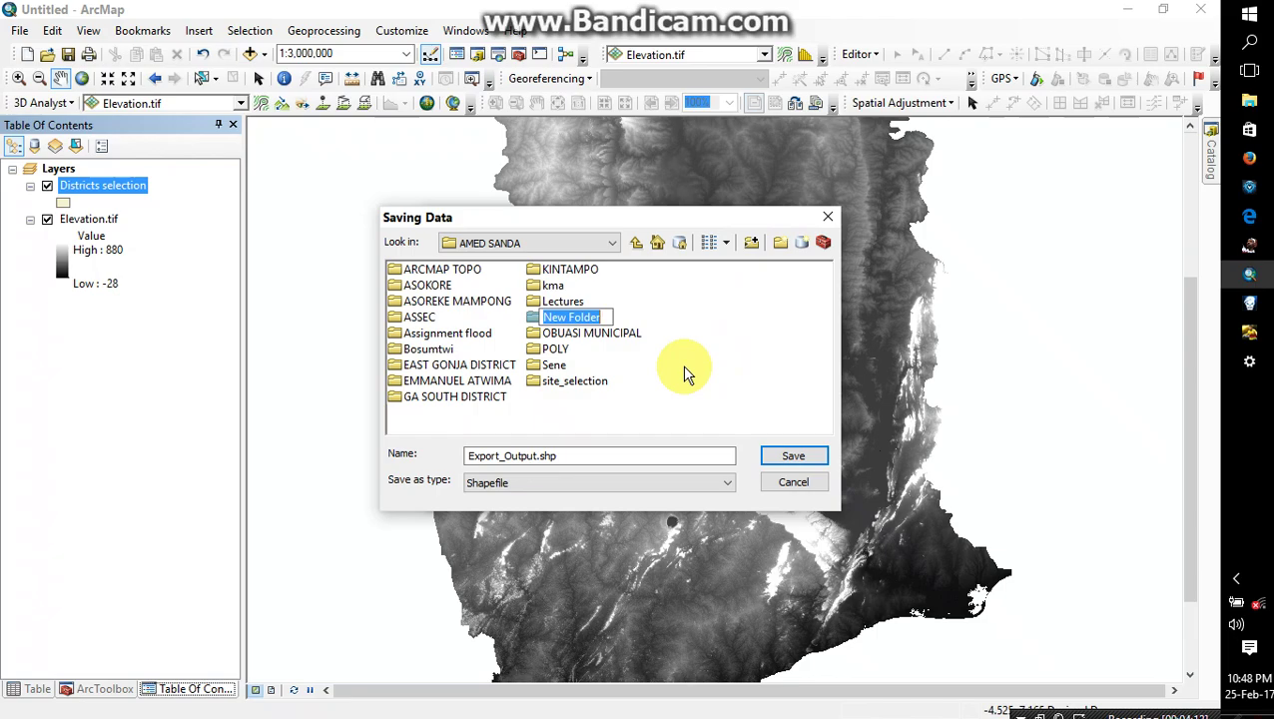
{"action": "type", "text": "Sekyere"}
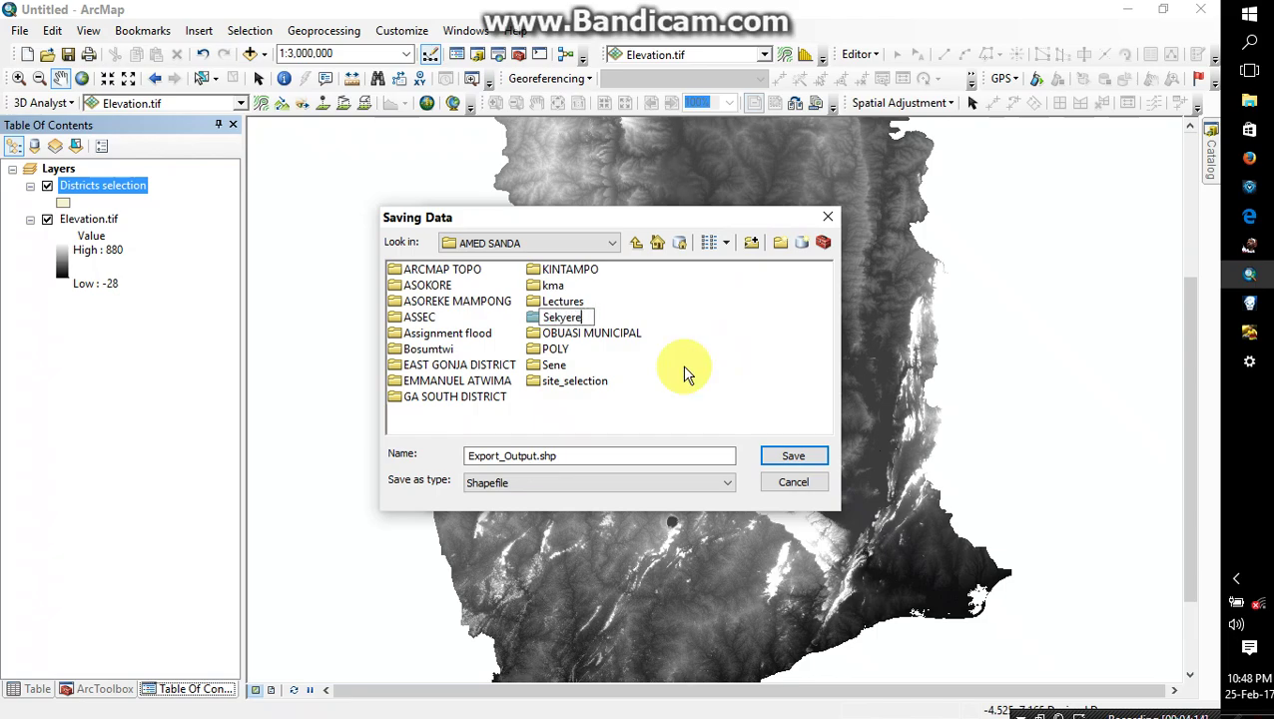
{"action": "type", "text": " East flood"}
{"action": "left_click", "coordinate": [683, 370]}
In the Sekyere East flood folder, name the output District as a Shapefile.
{"action": "double_click", "coordinate": [627, 319]}
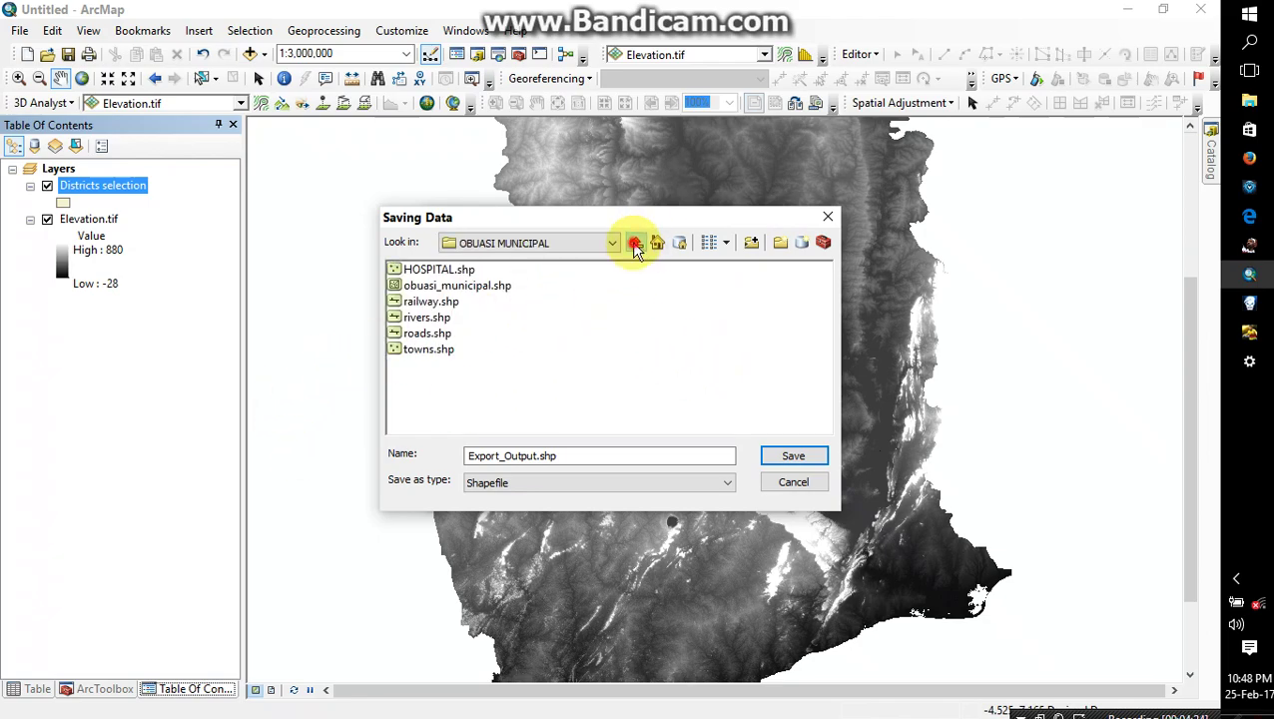
{"action": "left_click", "coordinate": [636, 243]}
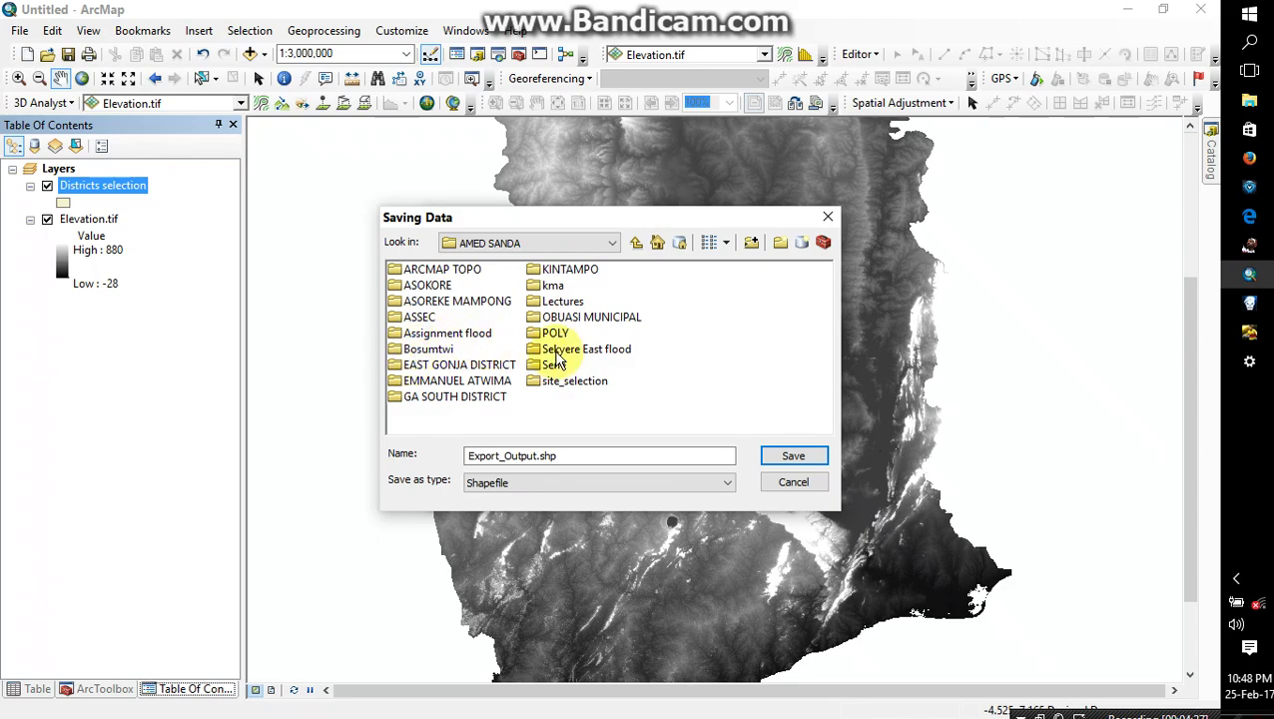
{"action": "double_click", "coordinate": [558, 349]}
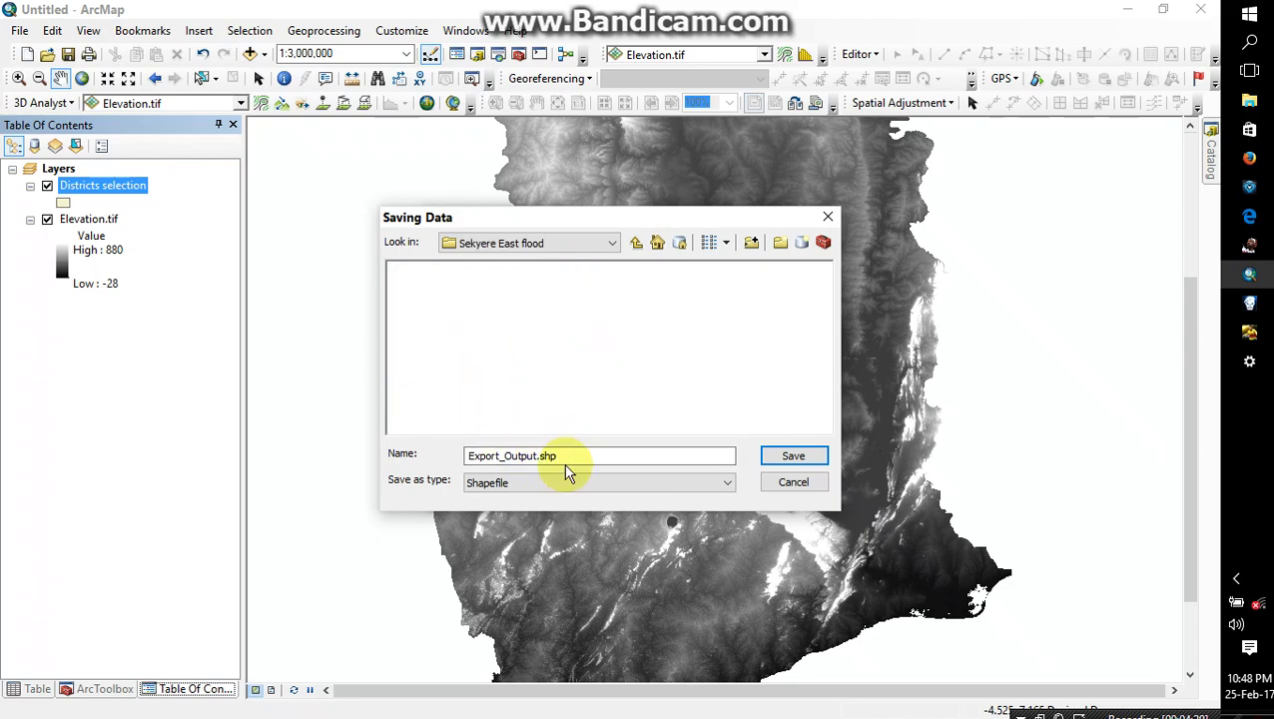
{"action": "left_click_drag", "start_coordinate": [566, 457], "coordinate": [464, 443]}
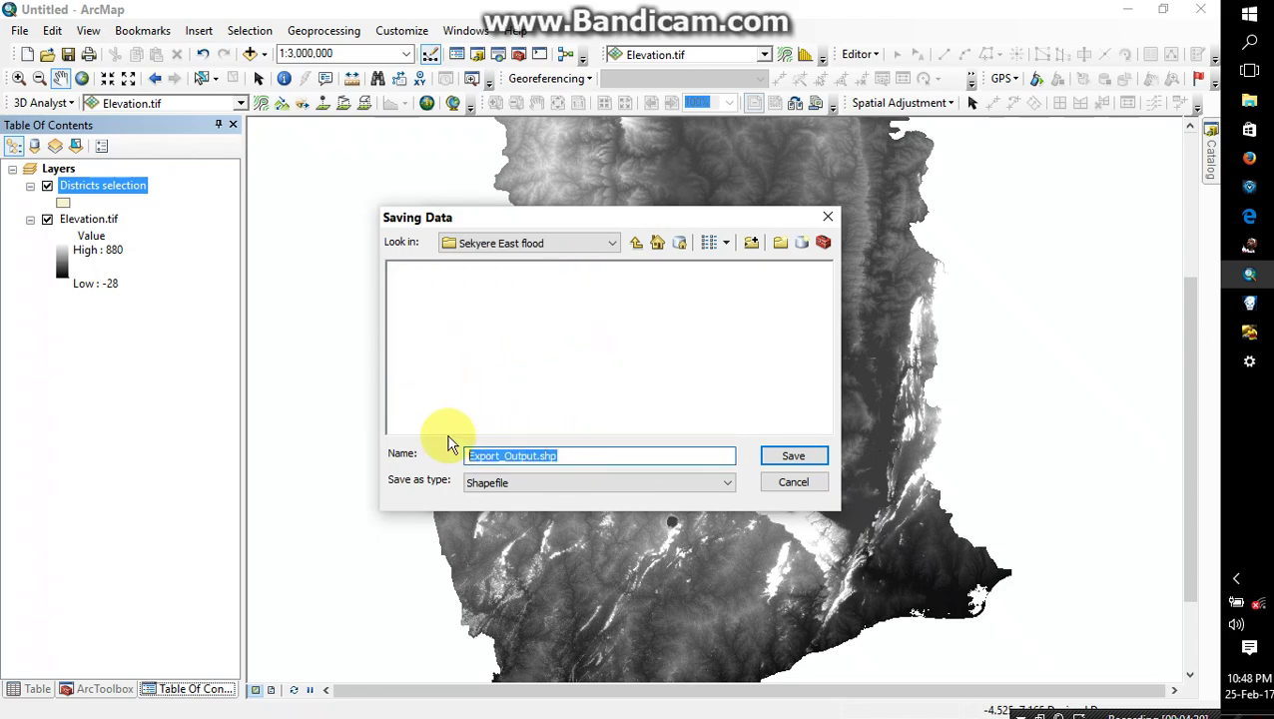
{"action": "type", "text": "District"}
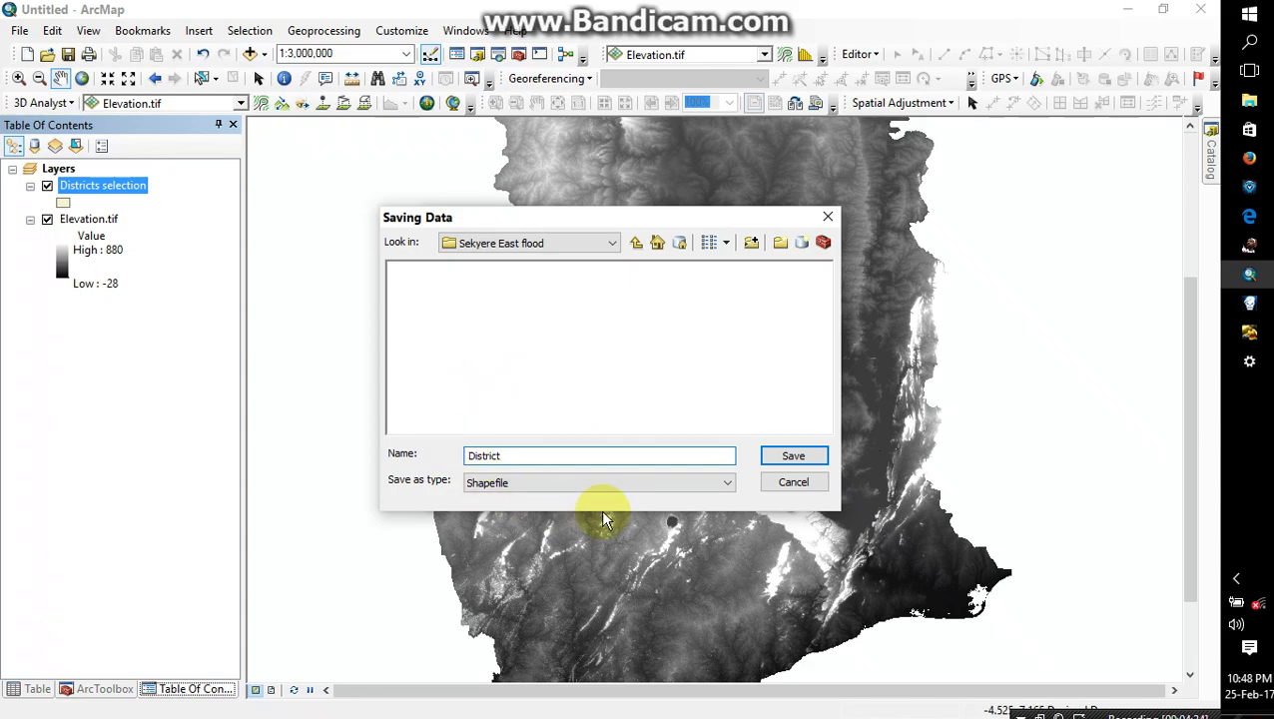
{"action": "left_click", "coordinate": [673, 485]}
{"action": "left_click", "coordinate": [674, 485]}
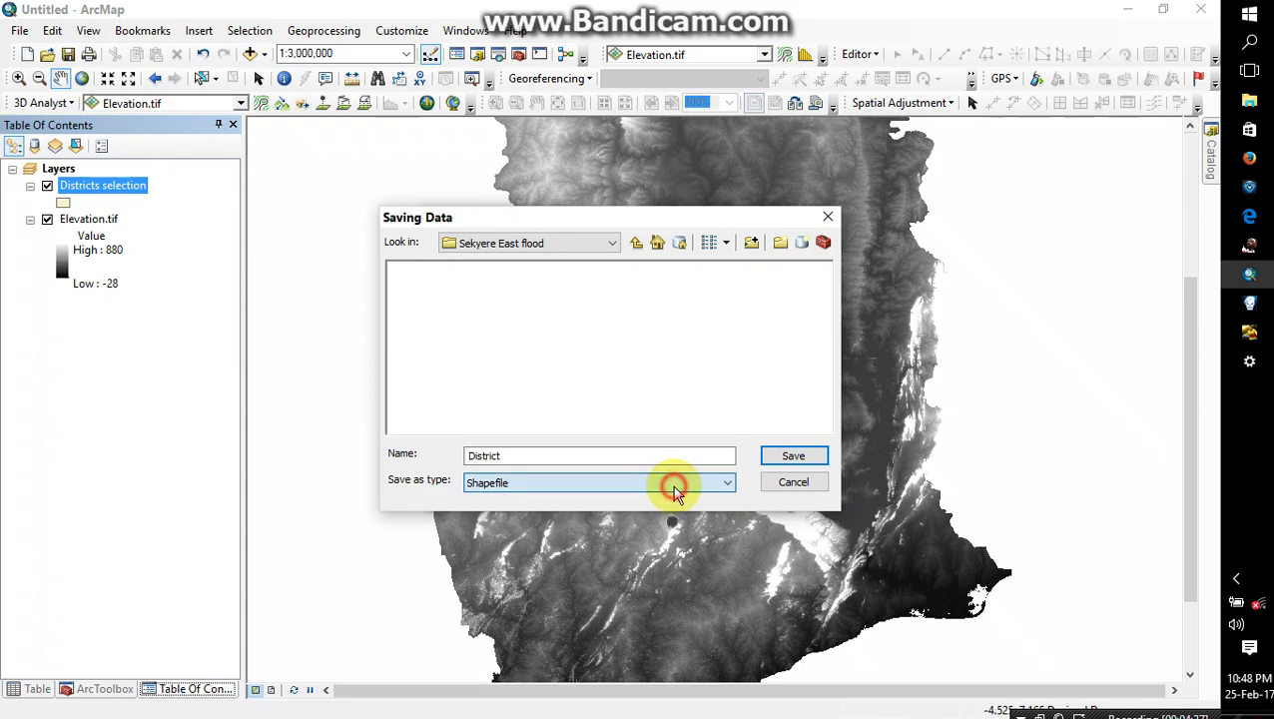
{"action": "left_click", "coordinate": [674, 485]}
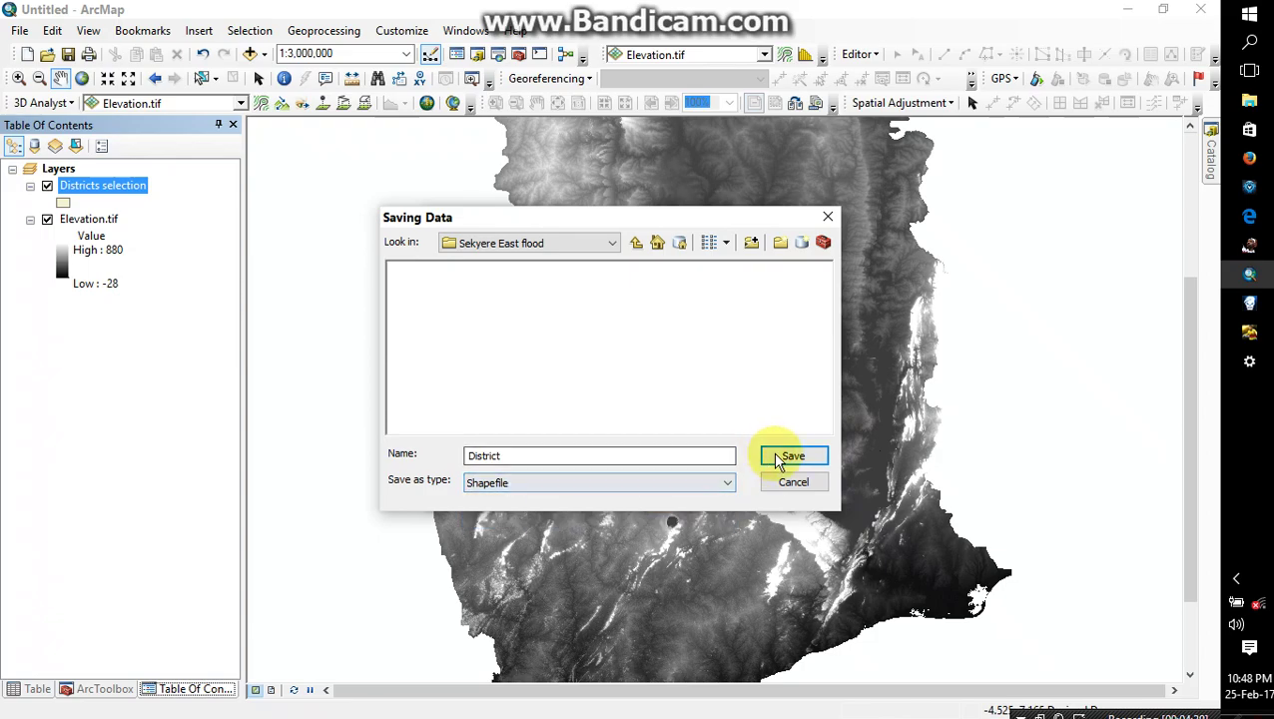
Save the District export, add it to the map, and remove the Districts selection layer.
{"action": "left_click", "coordinate": [781, 455]}
{"action": "left_click", "coordinate": [644, 493]}
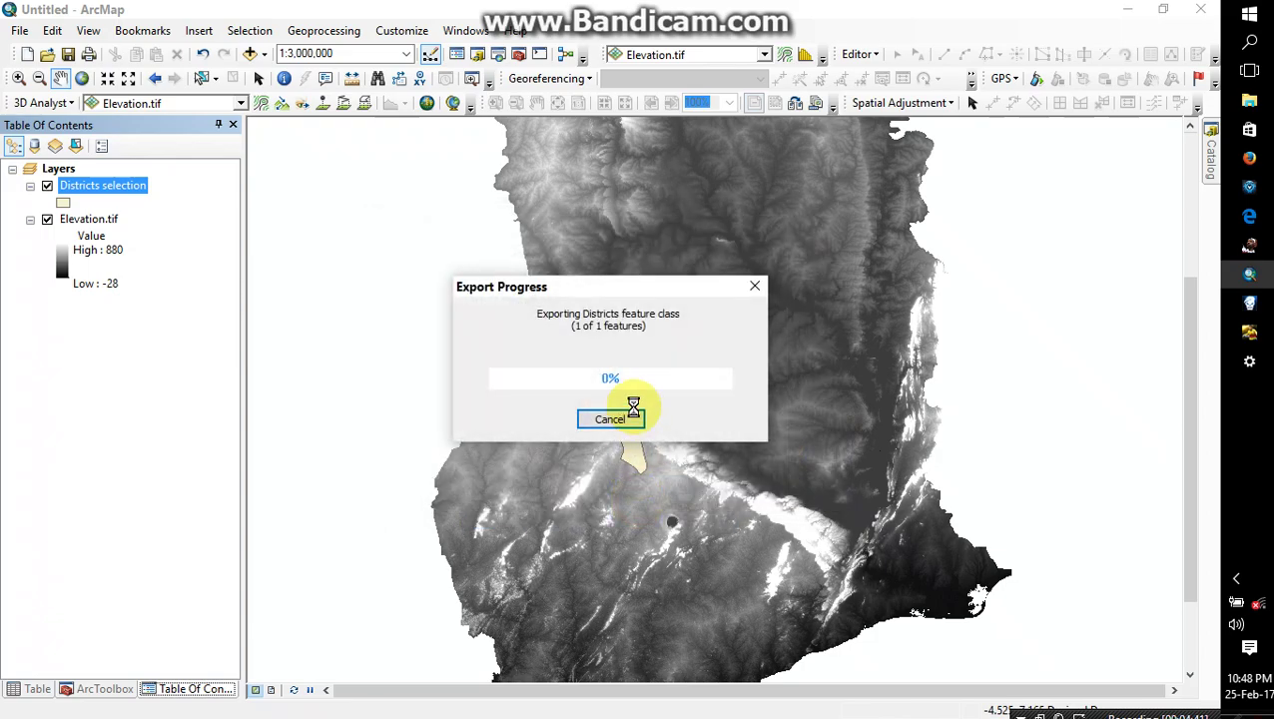
{"action": "left_click", "coordinate": [670, 428]}
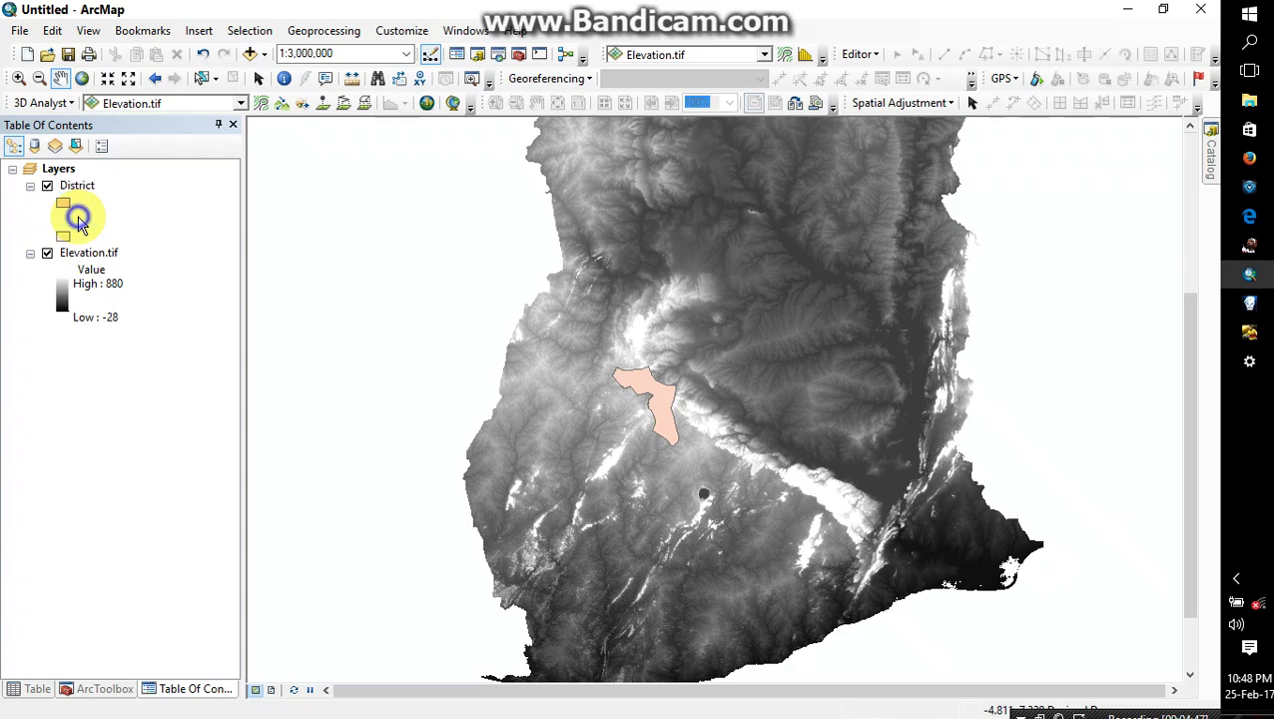
{"action": "right_click", "coordinate": [80, 222]}
{"action": "left_click", "coordinate": [150, 248]}
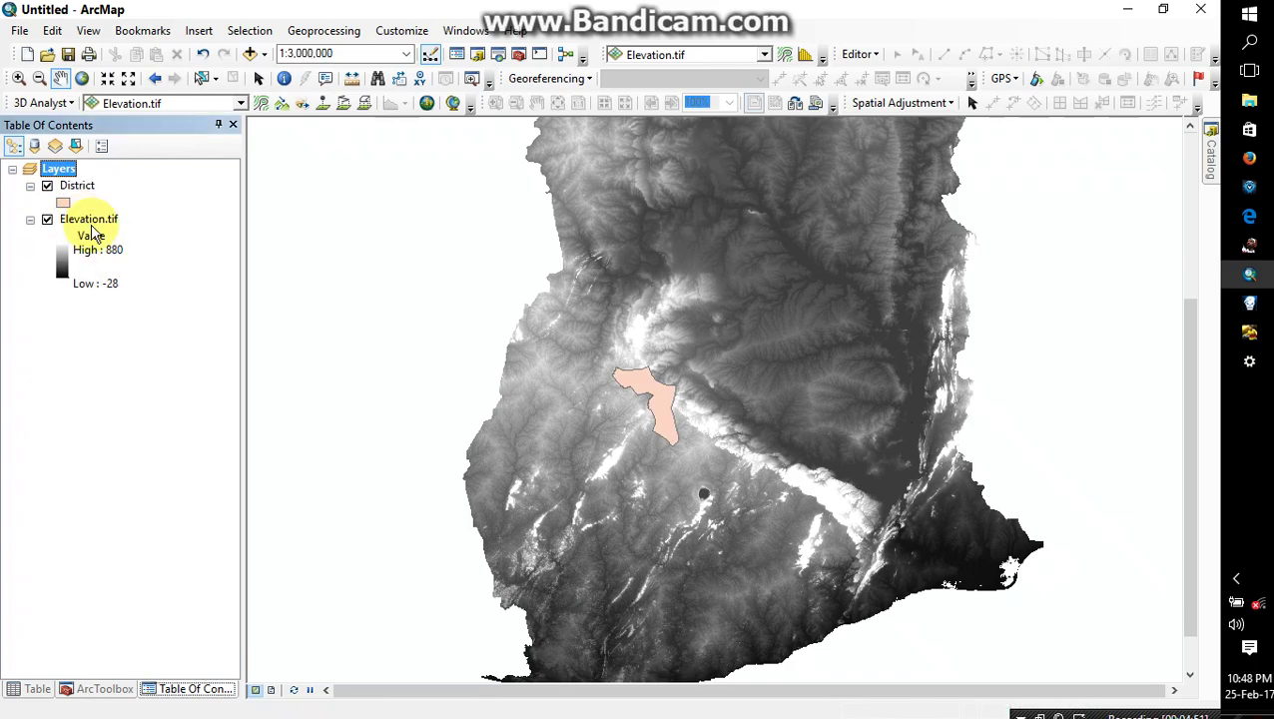
Reorder the District layer and search the tools for clip.
{"action": "mouse_move", "coordinate": [79, 191]}
{"action": "left_mouse_down"}
{"action": "mouse_move", "coordinate": [86, 207]}
{"action": "mouse_move", "coordinate": [92, 197]}
{"action": "left_mouse_up"}
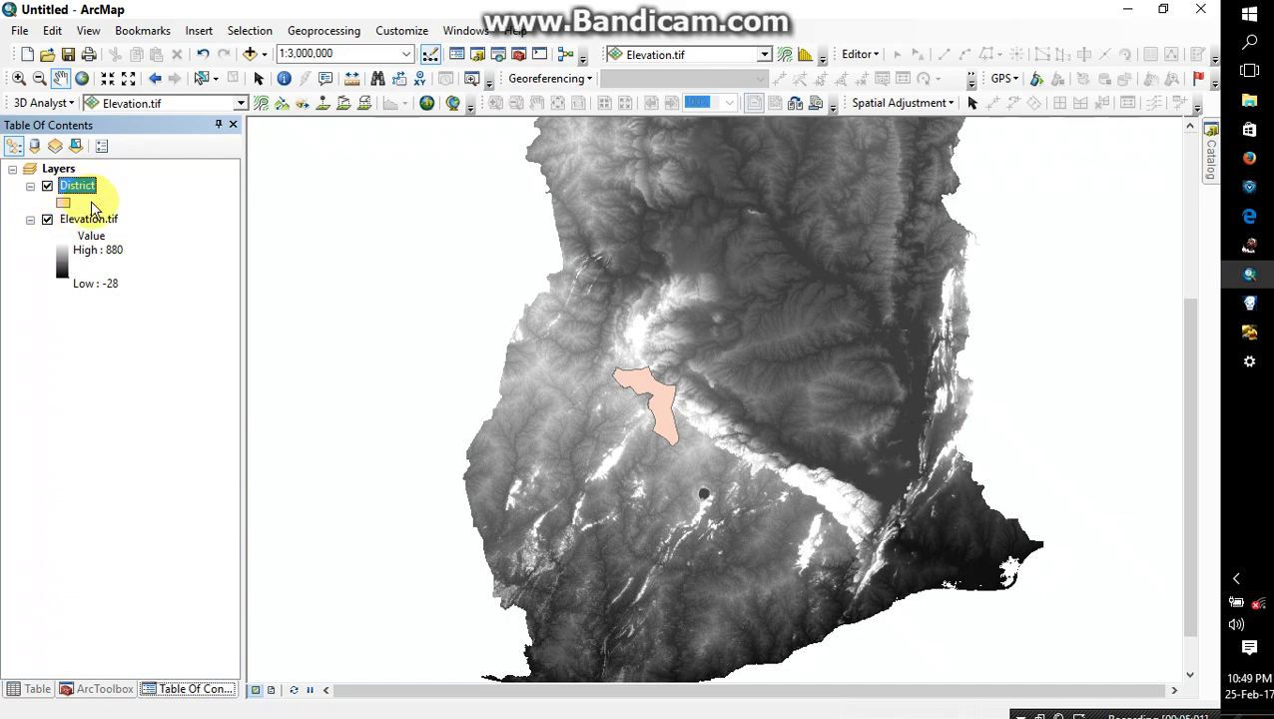
{"action": "left_click", "coordinate": [498, 55]}
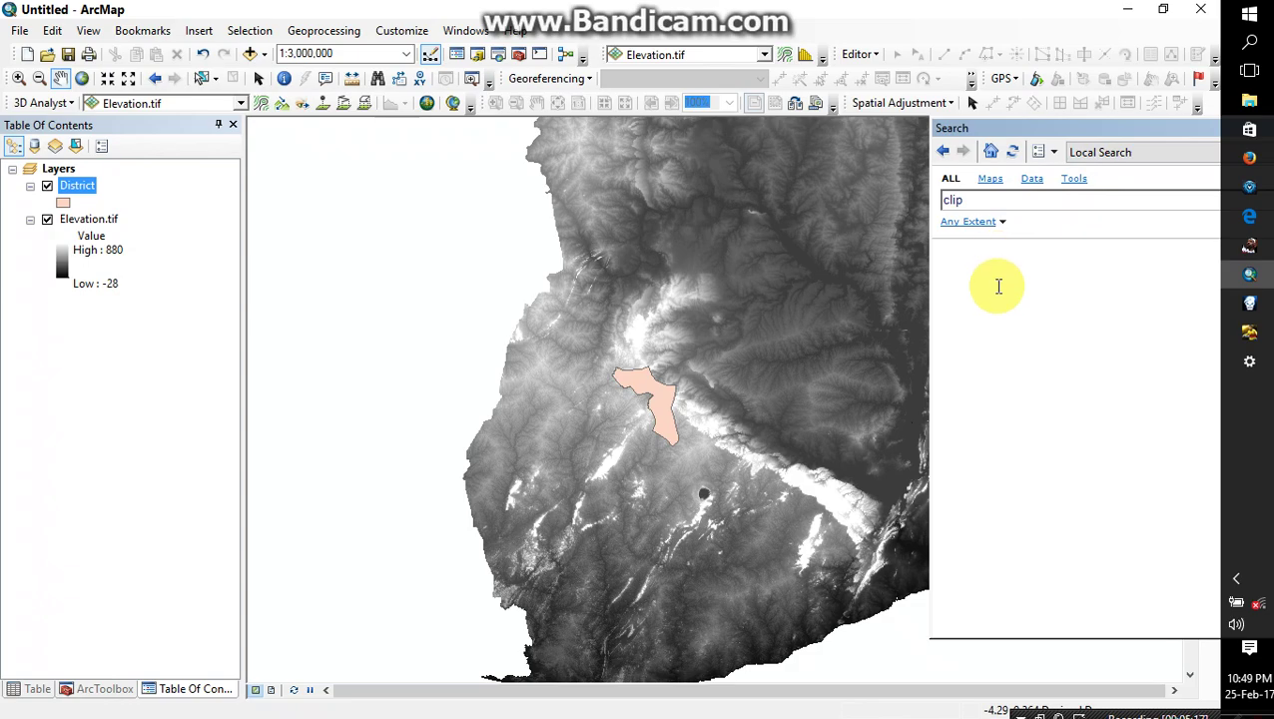
{"action": "key", "text": "Return"}
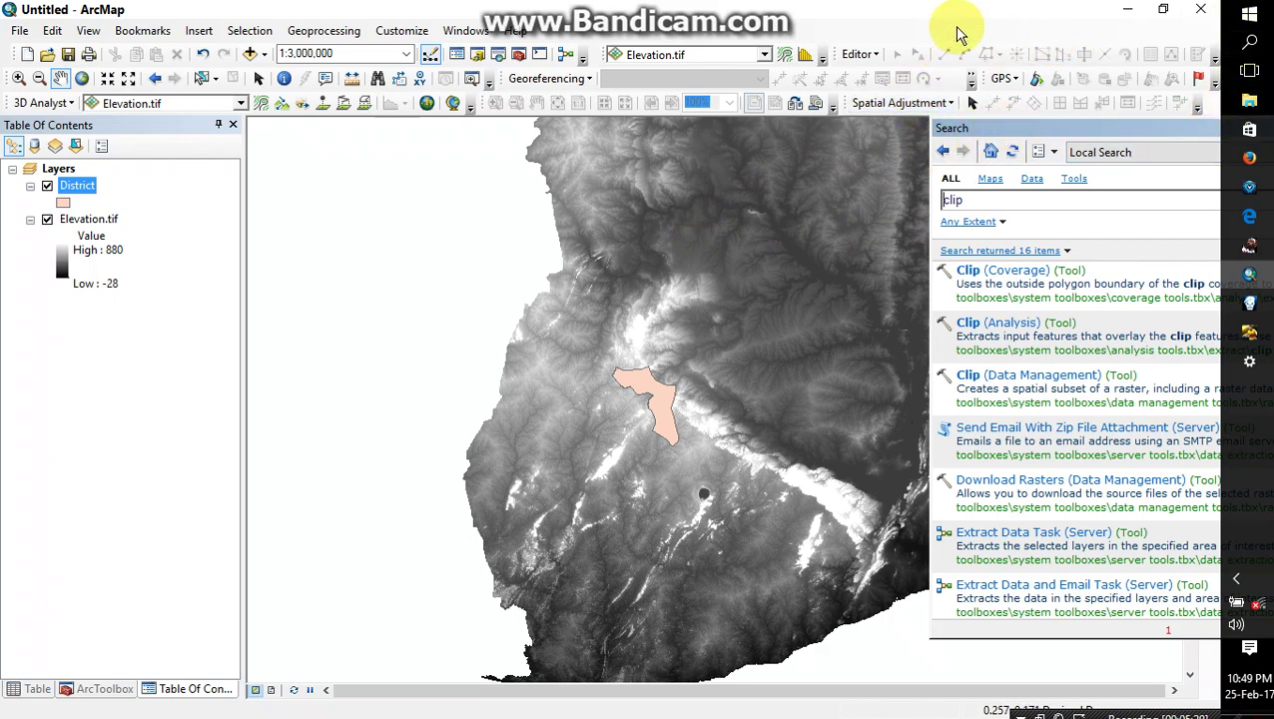
Close the tool search pane and pan and zoom to the whole Ghana elevation raster.
{"action": "left_click_drag", "start_coordinate": [986, 14], "coordinate": [1011, 55]}
{"action": "double_click", "coordinate": [1083, 28]}
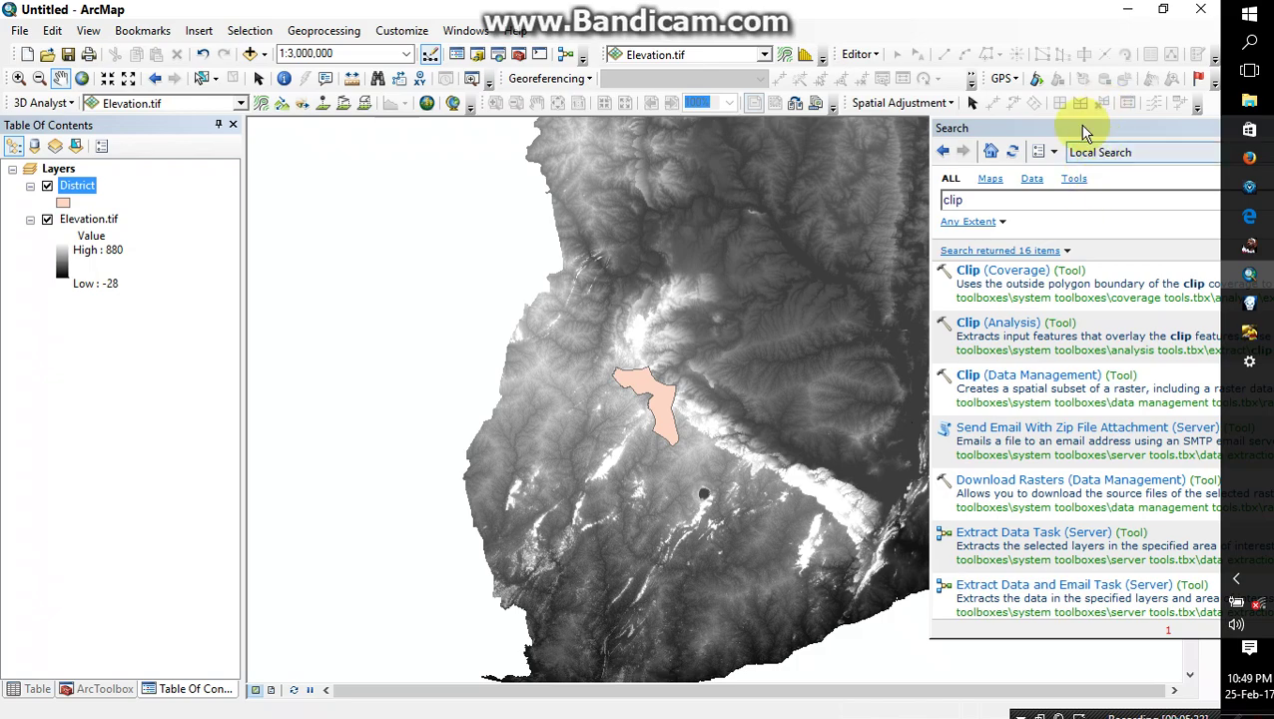
{"action": "left_click_drag", "start_coordinate": [1080, 127], "coordinate": [992, 128]}
{"action": "left_click_drag", "start_coordinate": [1151, 128], "coordinate": [1005, 124]}
{"action": "left_click", "coordinate": [1176, 125]}
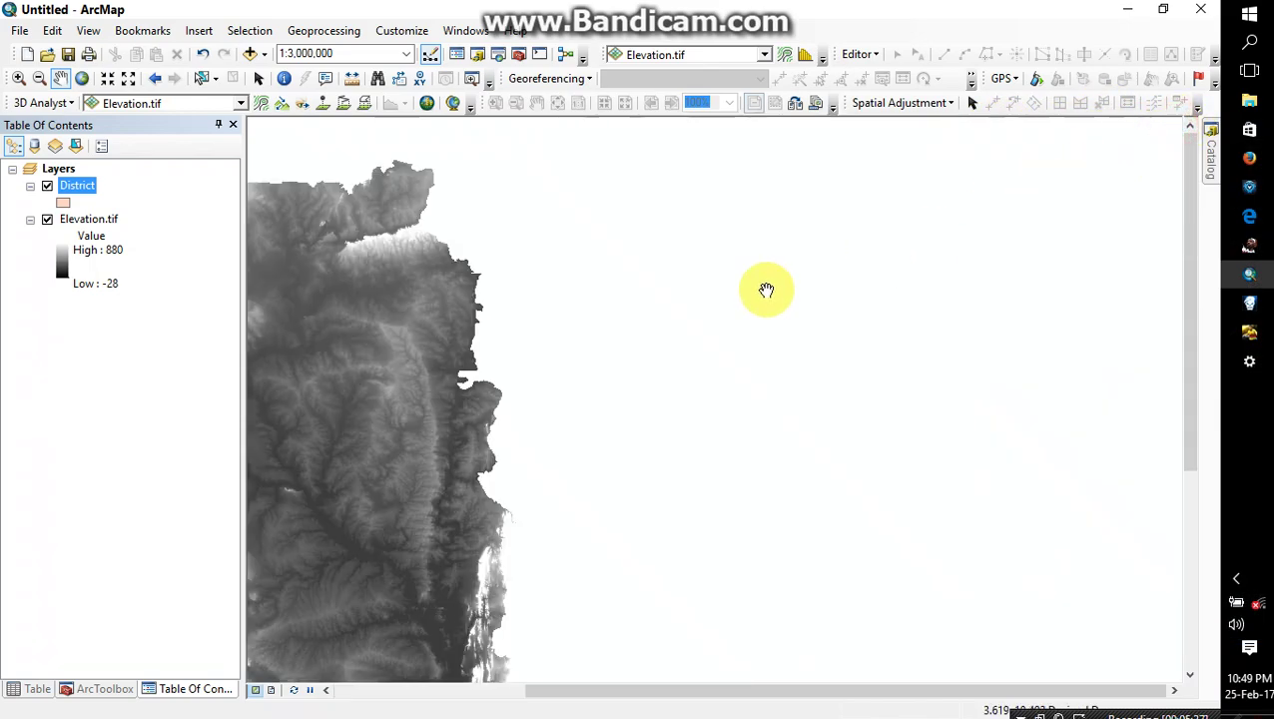
{"action": "left_click_drag", "start_coordinate": [421, 378], "coordinate": [831, 412]}
{"action": "scroll", "coordinate": [830, 418], "scroll_direction": "up", "scroll_amount": 2}
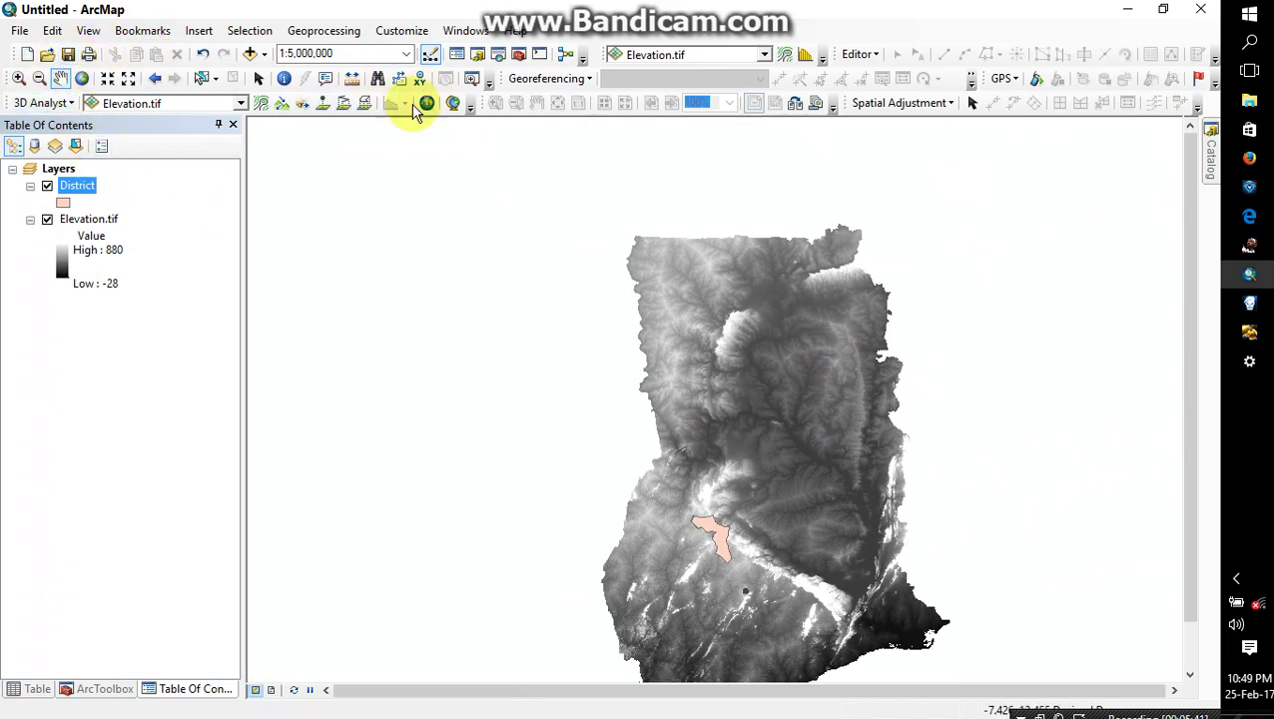
Launch the Data Management > Raster > Raster Processing > Clip tool from ArcToolbox.
{"action": "left_click", "coordinate": [518, 57]}
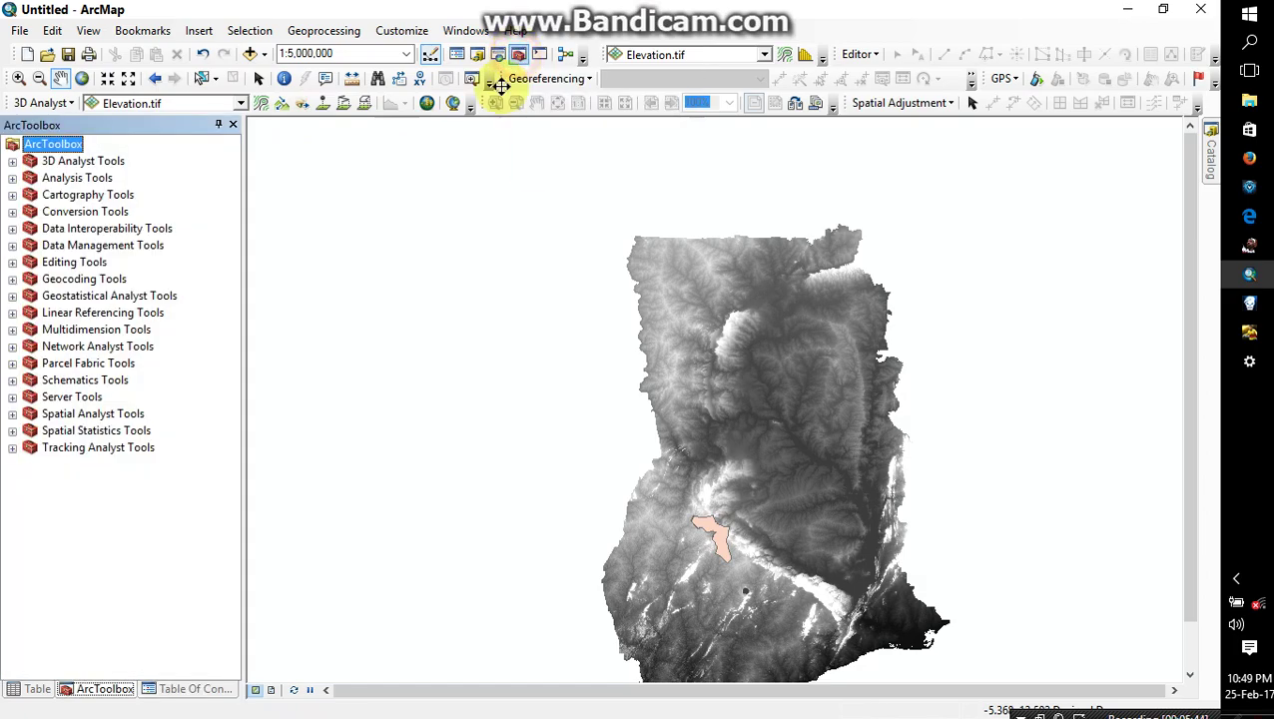
{"action": "double_click", "coordinate": [83, 247]}
{"action": "scroll", "coordinate": [88, 536], "scroll_direction": "down", "scroll_amount": 2}
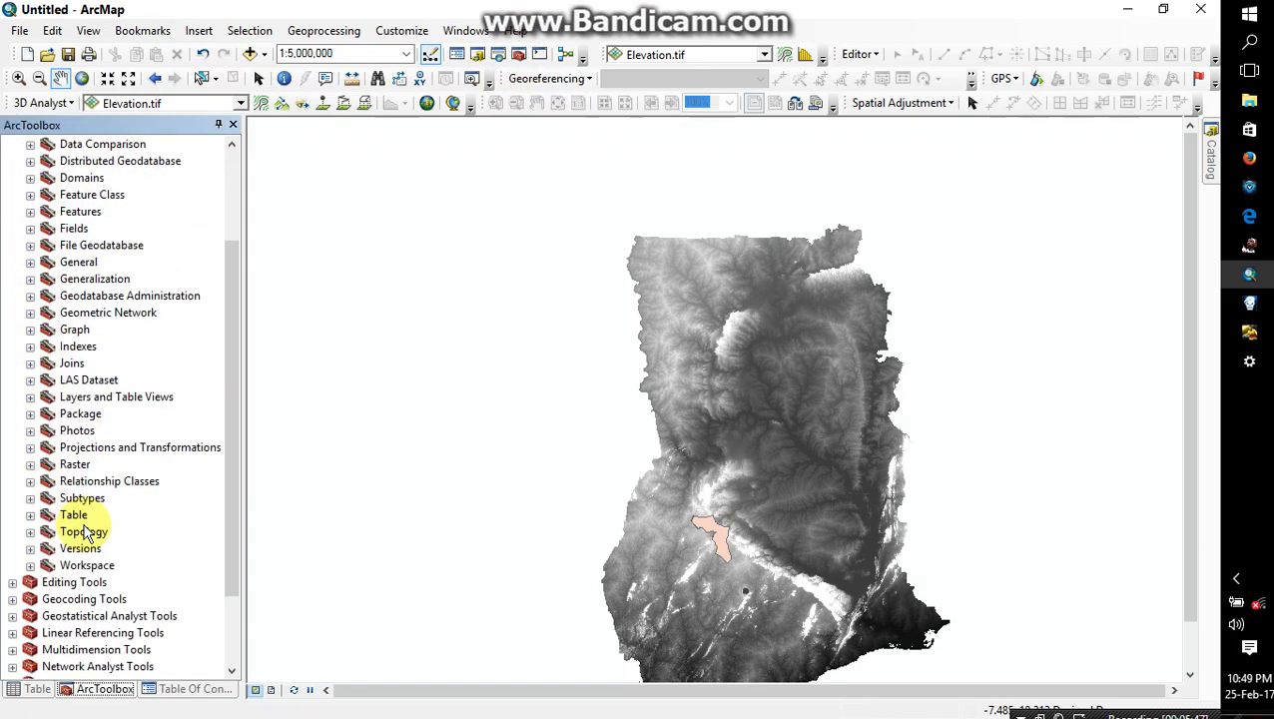
{"action": "double_click", "coordinate": [74, 465]}
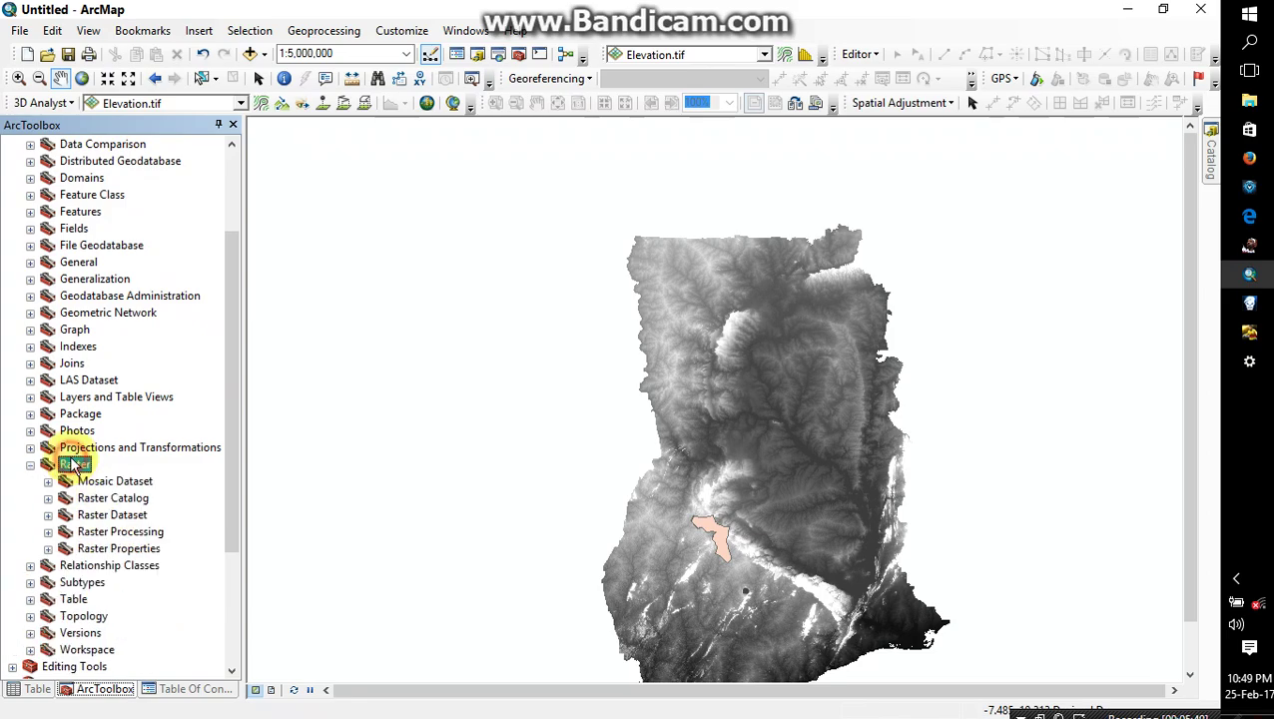
{"action": "double_click", "coordinate": [98, 532]}
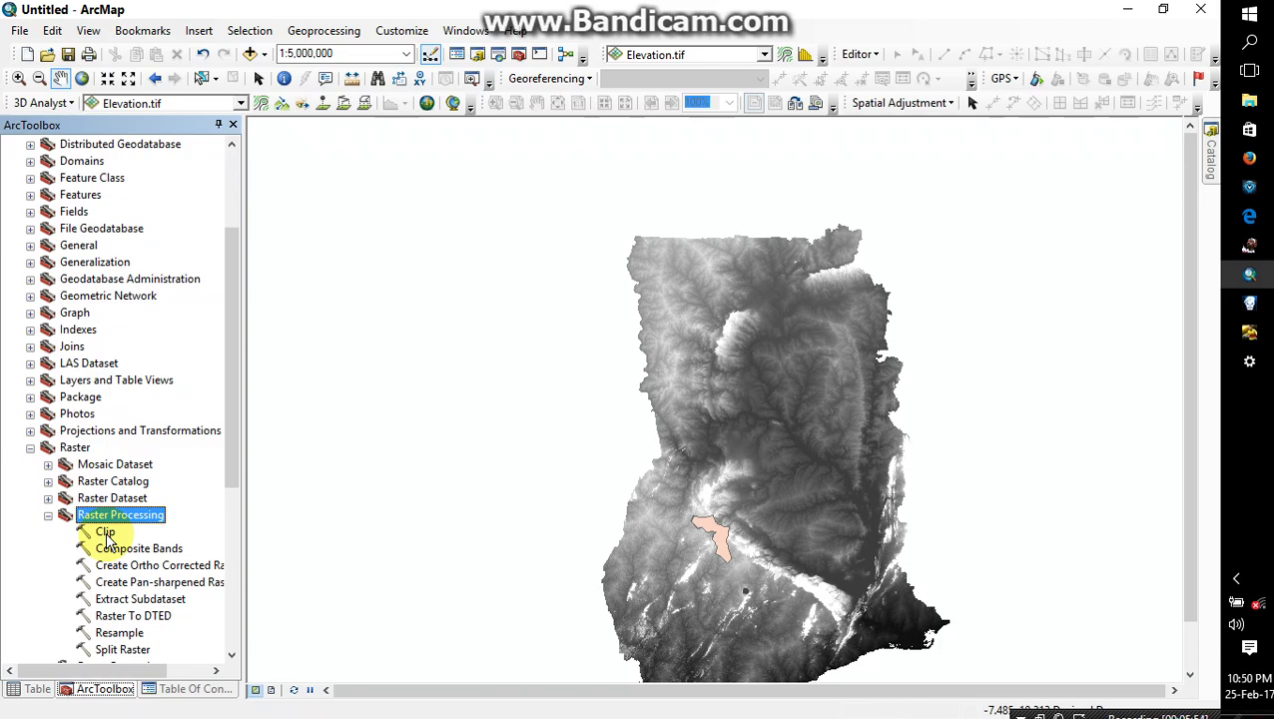
{"action": "double_click", "coordinate": [106, 532]}
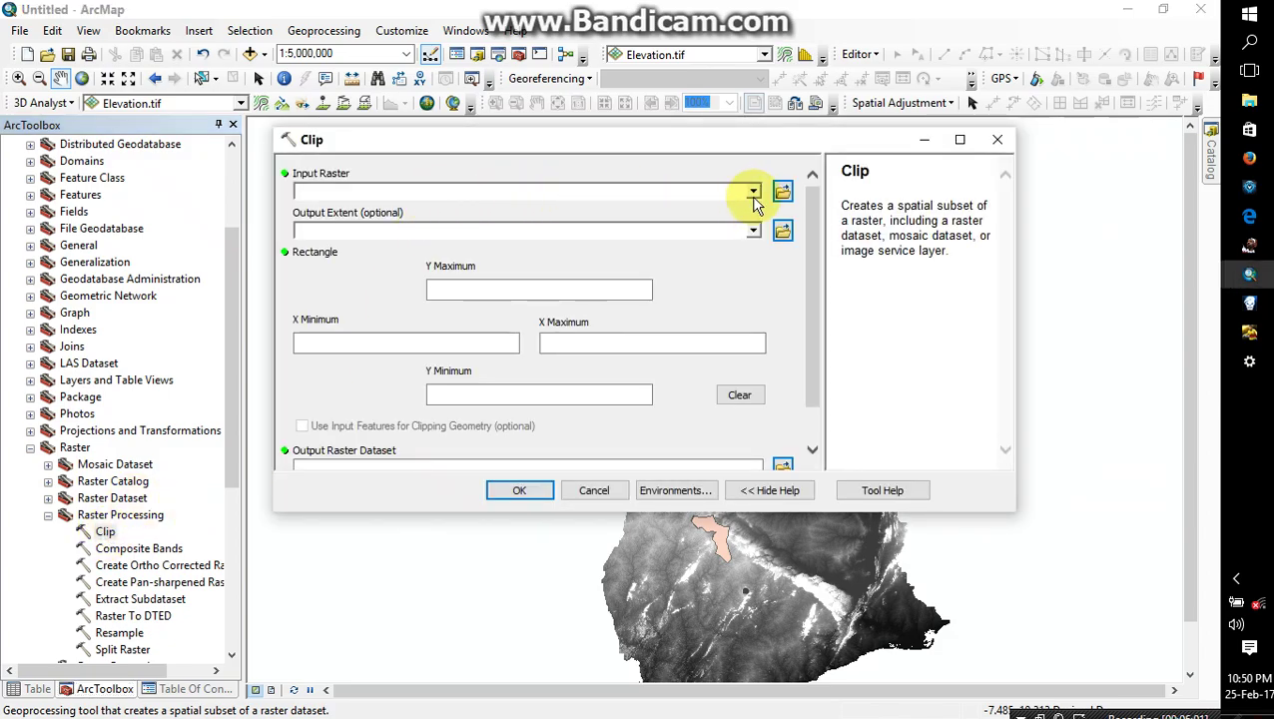
Clip Elevation.tif to the District extent, using District's features as the exact clipping geometry.
{"action": "left_click", "coordinate": [753, 192]}
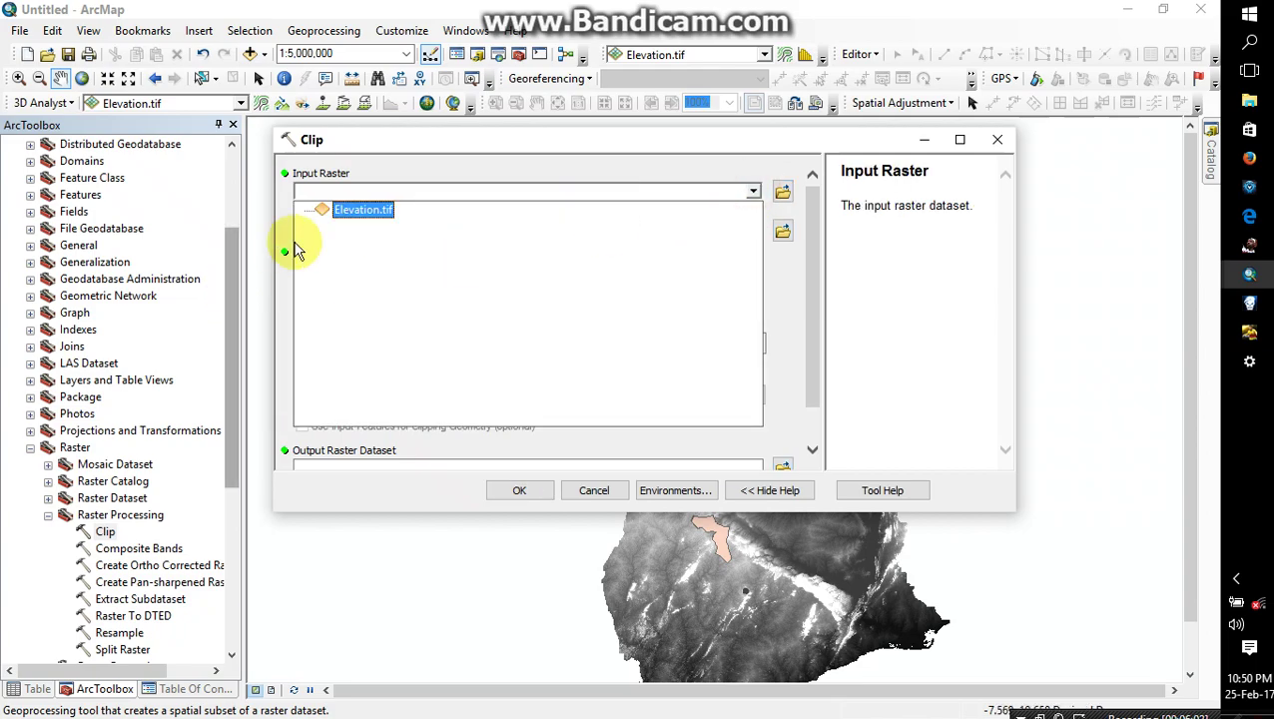
{"action": "left_click", "coordinate": [365, 212]}
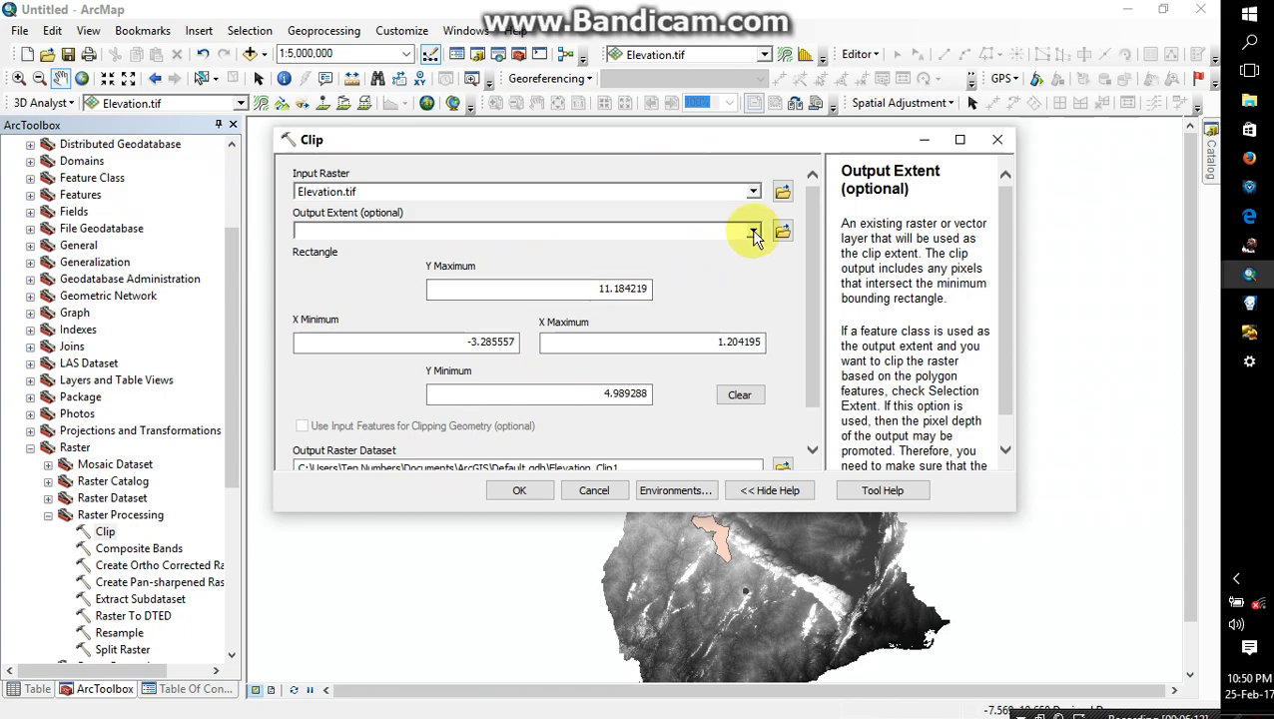
{"action": "left_click", "coordinate": [754, 232]}
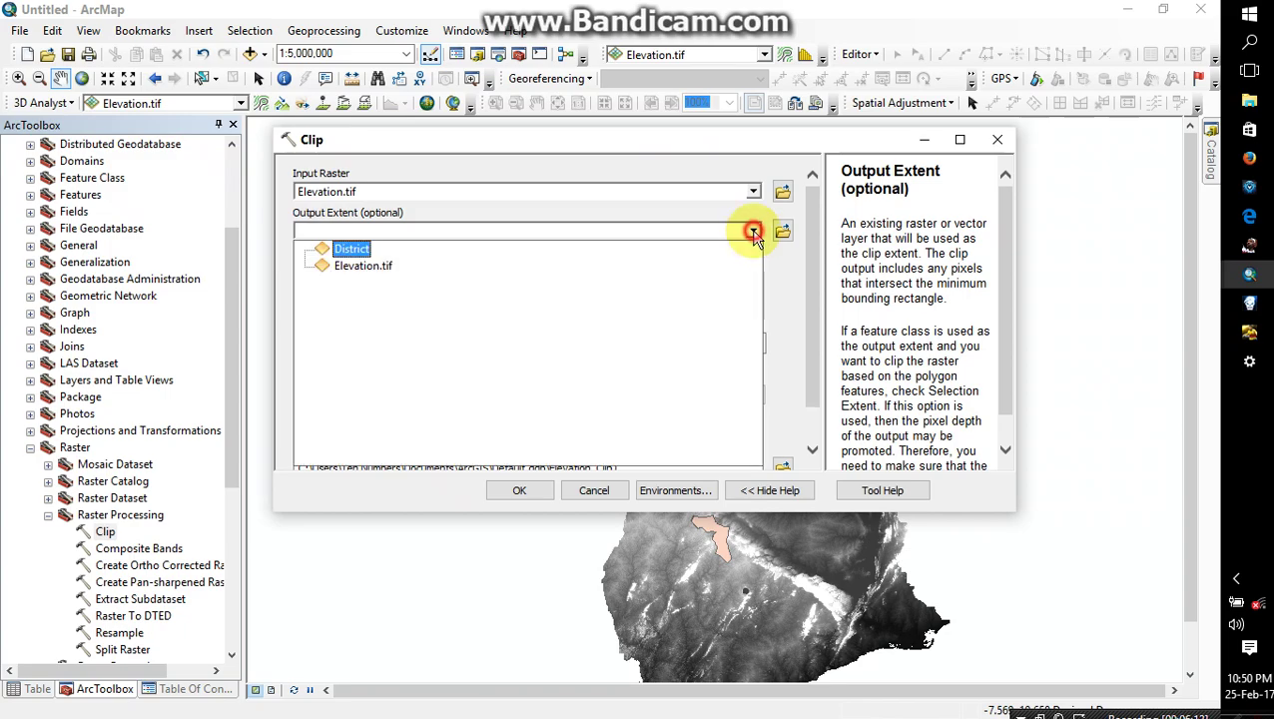
{"action": "left_click", "coordinate": [351, 251]}
{"action": "scroll", "coordinate": [482, 392], "scroll_direction": "down", "scroll_amount": 1}
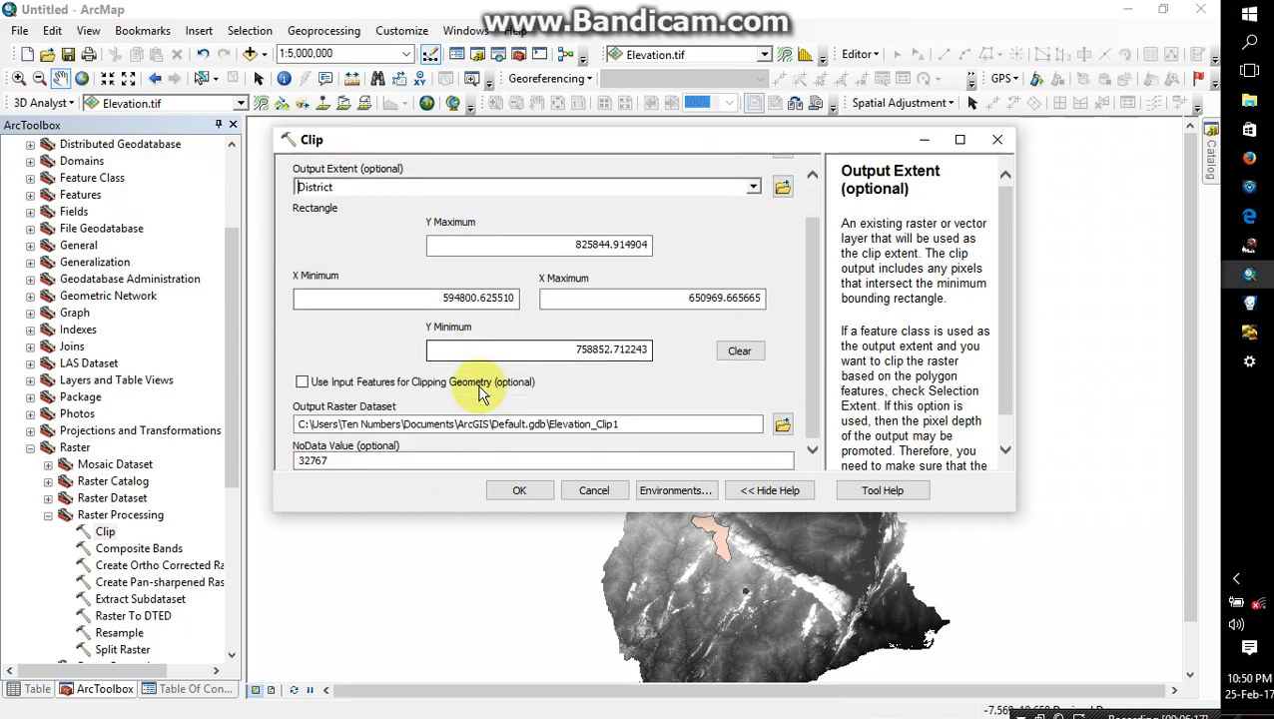
{"action": "left_click", "coordinate": [303, 383]}
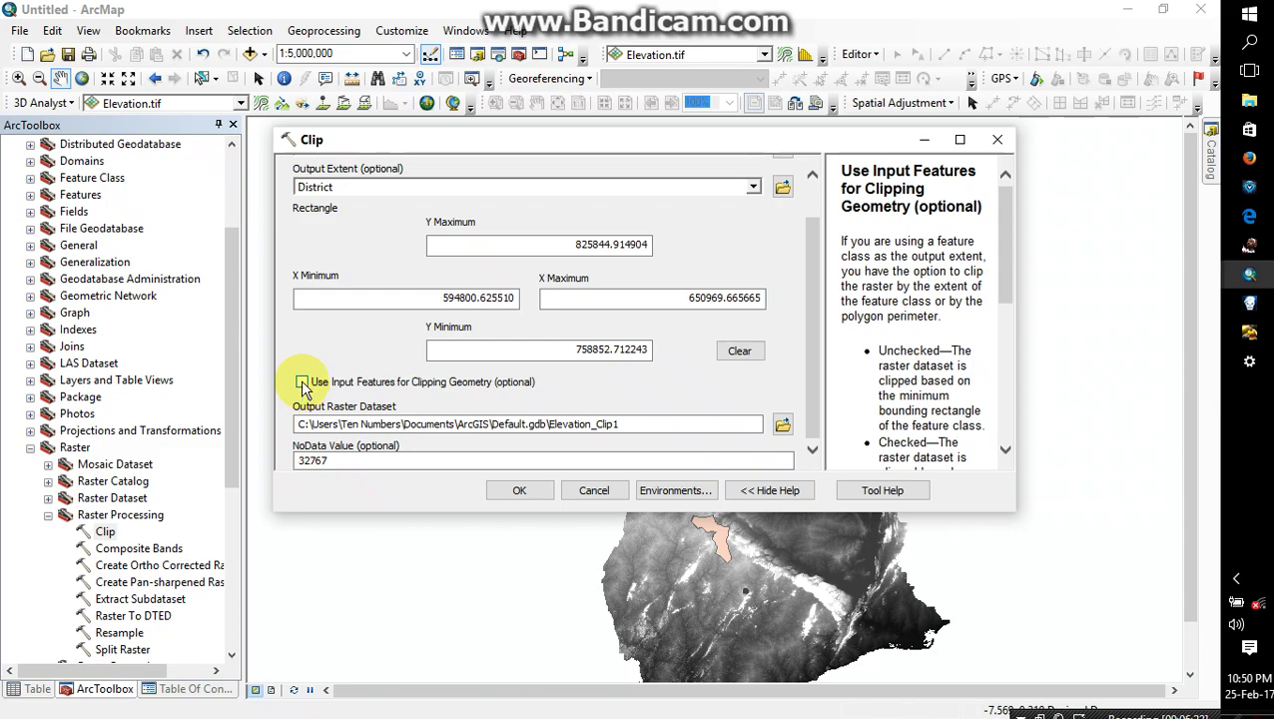
{"action": "left_click", "coordinate": [303, 384]}
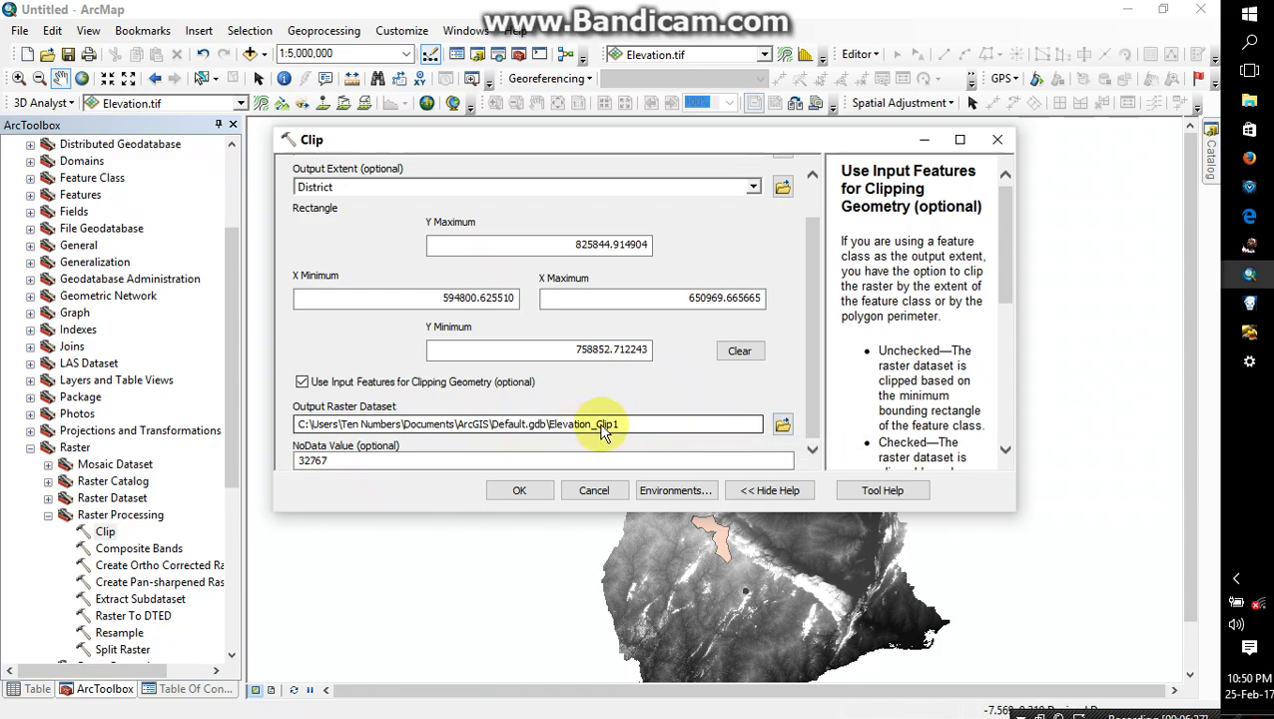
Save the clip output as 'elevation' in the Sekyere East flood folder and run it.
{"action": "left_click", "coordinate": [784, 426]}
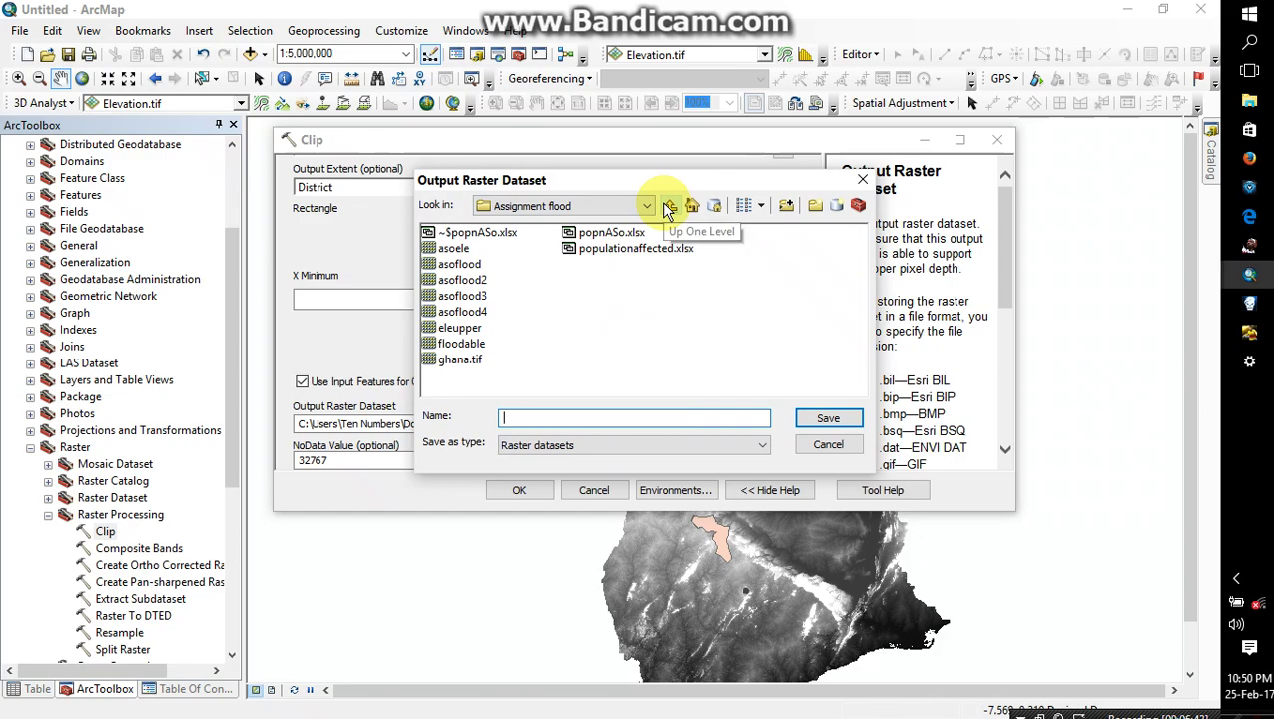
{"action": "left_click", "coordinate": [670, 204]}
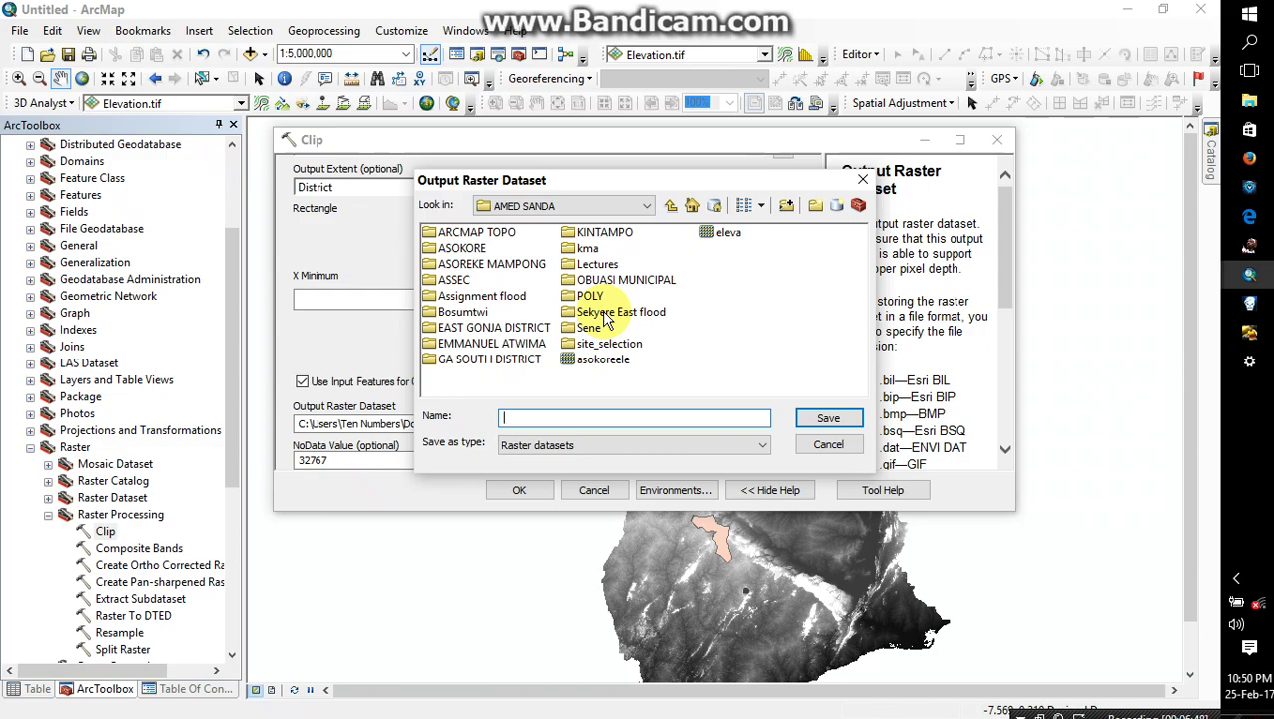
{"action": "double_click", "coordinate": [603, 313]}
{"action": "left_click", "coordinate": [540, 417]}
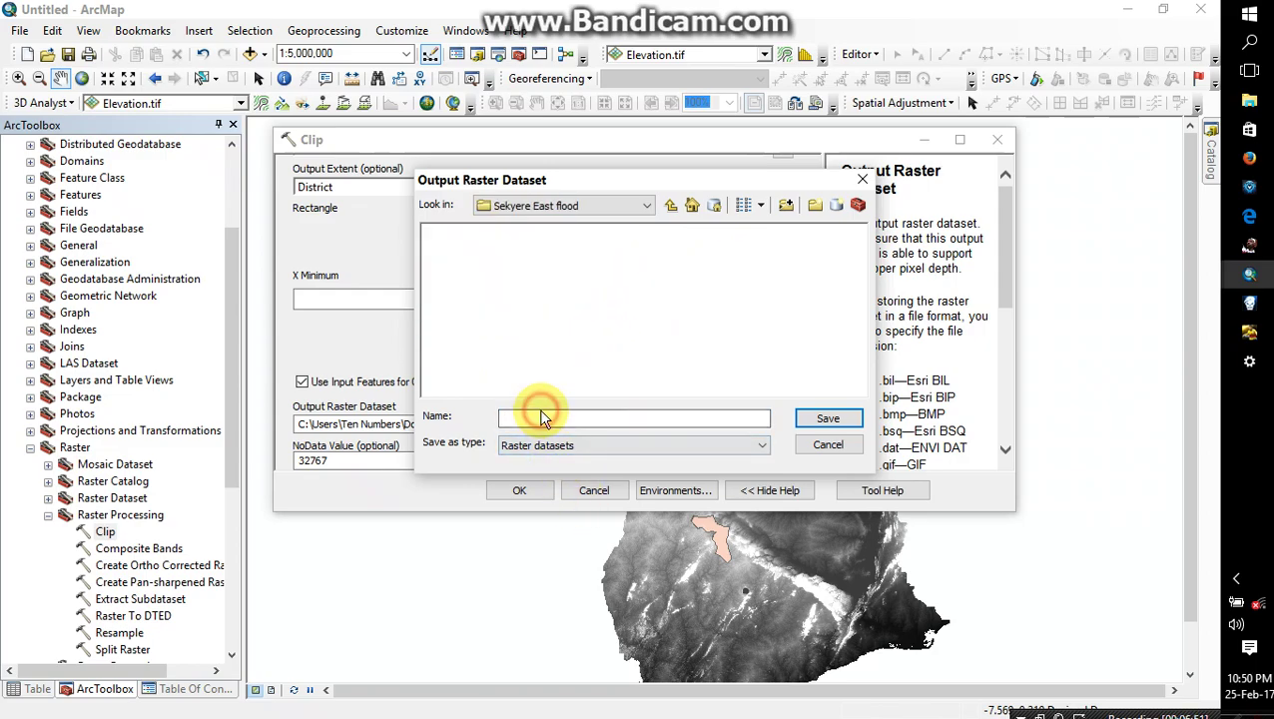
{"action": "left_click", "coordinate": [540, 417]}
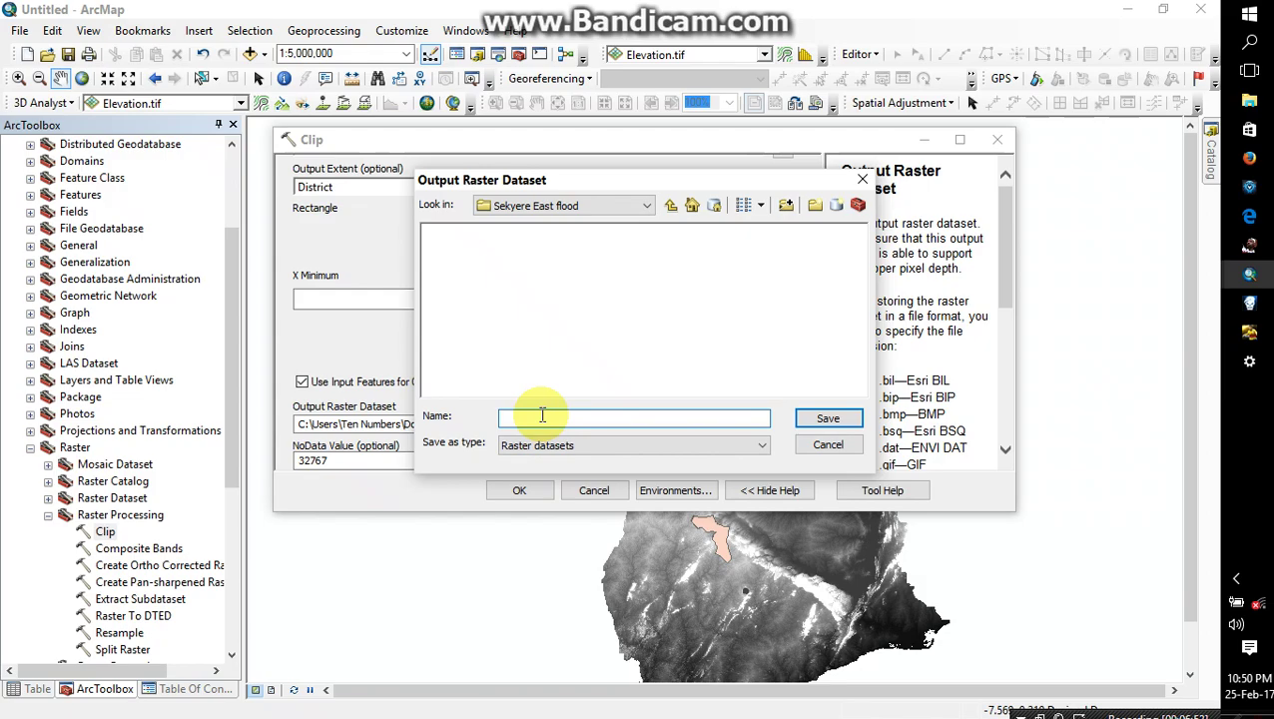
{"action": "type", "text": "elevat"}
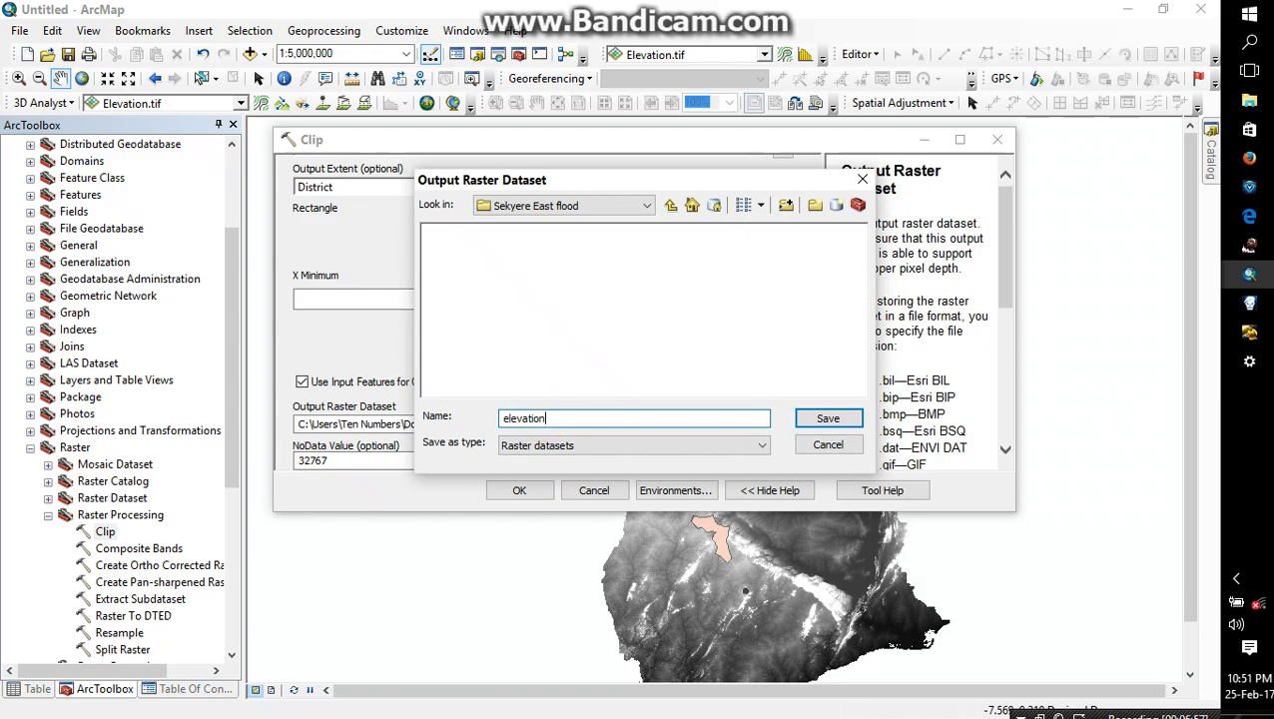
{"action": "type", "text": "ion"}
{"action": "left_click", "coordinate": [824, 419]}
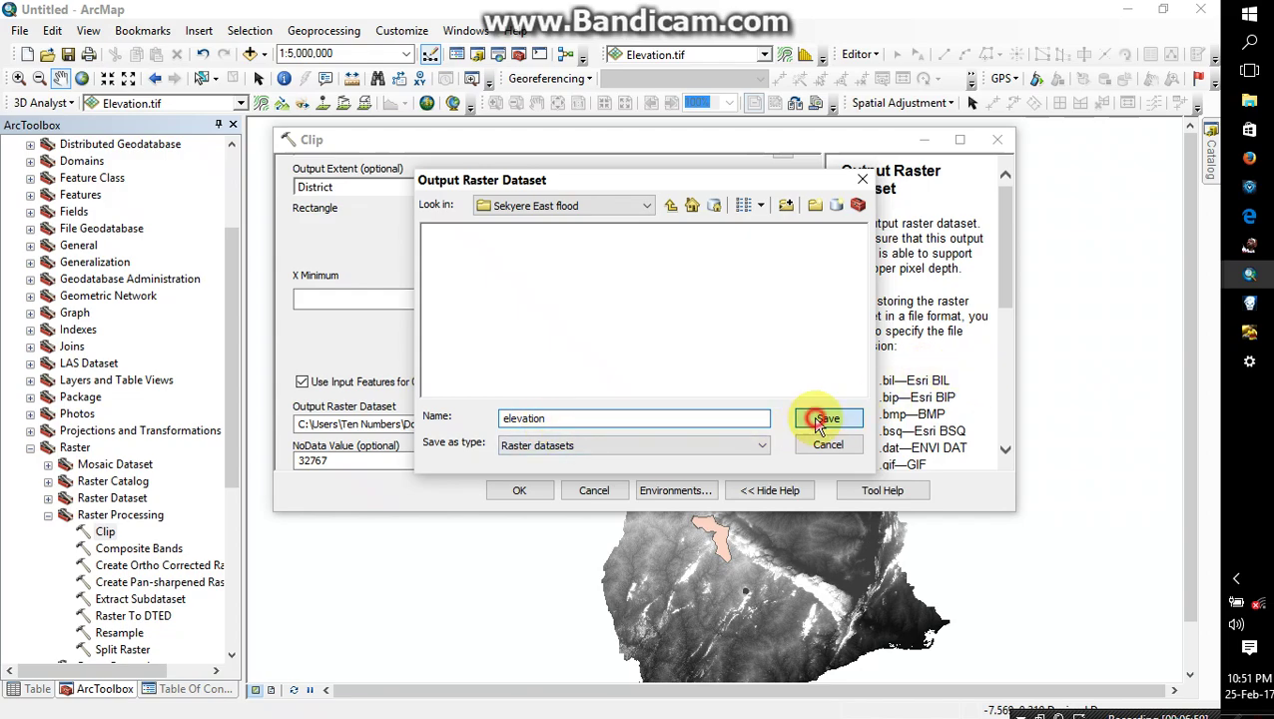
{"action": "left_click", "coordinate": [509, 489]}
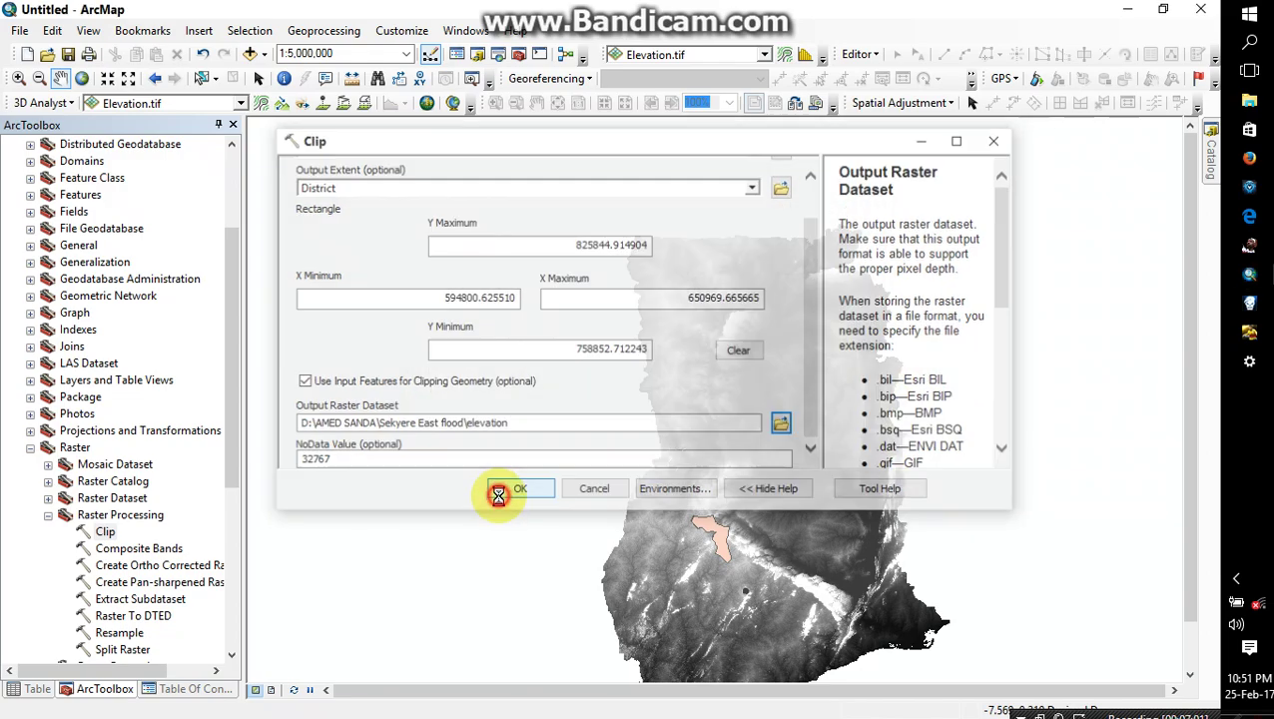
{"action": "left_click", "coordinate": [178, 691]}
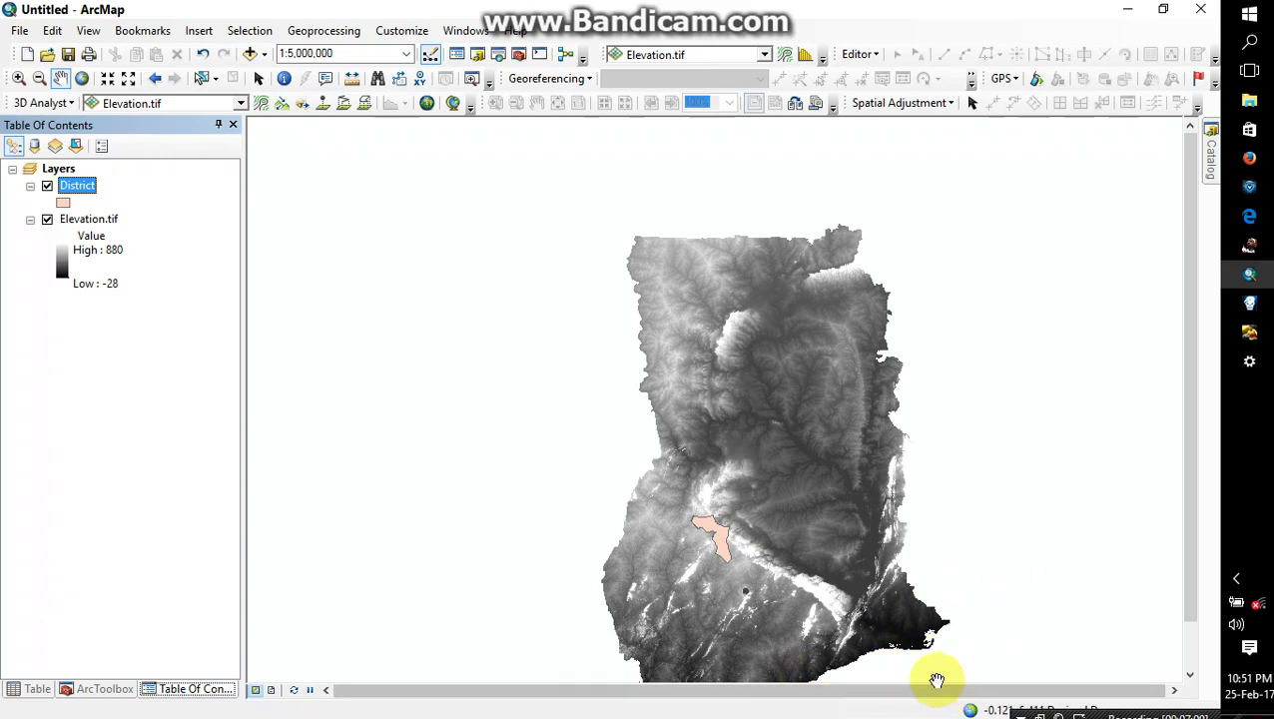
Recentre Ghana, select the new clipped elevation layer, and hide the original Elevation.tif.
{"action": "scroll", "coordinate": [721, 582], "scroll_direction": "up", "scroll_amount": 2}
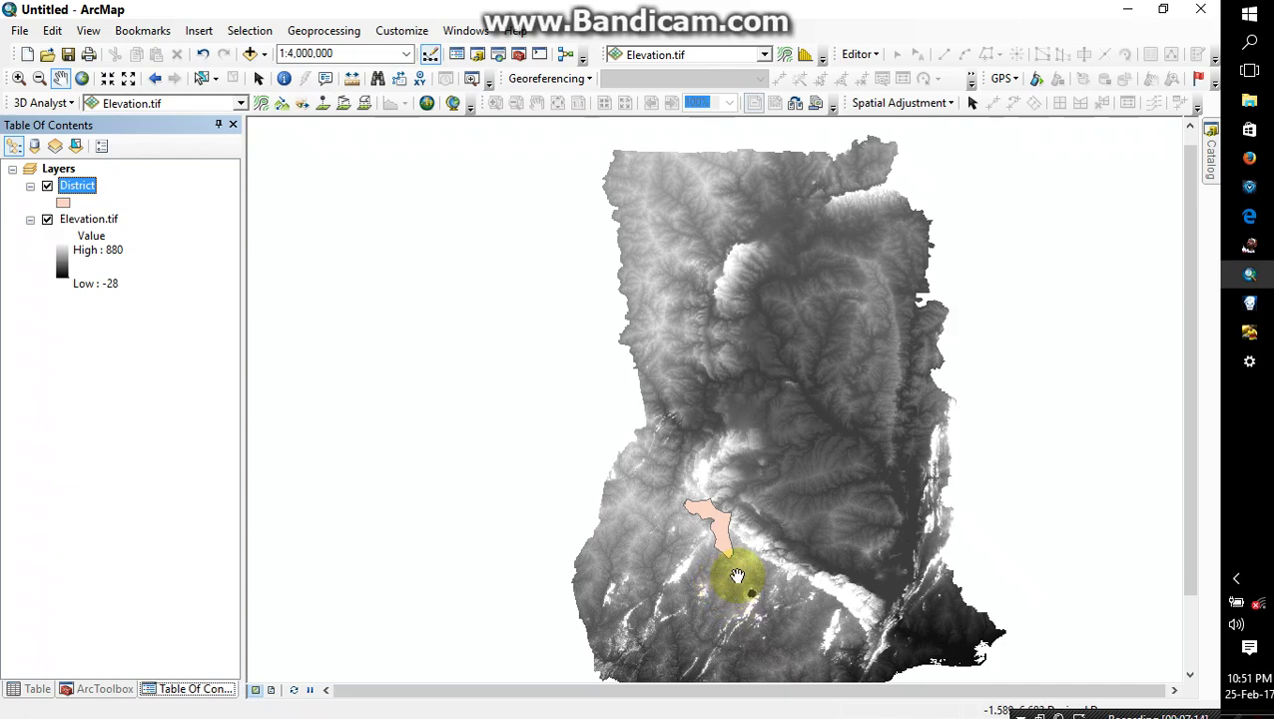
{"action": "scroll", "coordinate": [738, 577], "scroll_direction": "up", "scroll_amount": 1}
{"action": "left_click_drag", "start_coordinate": [743, 599], "coordinate": [619, 521]}
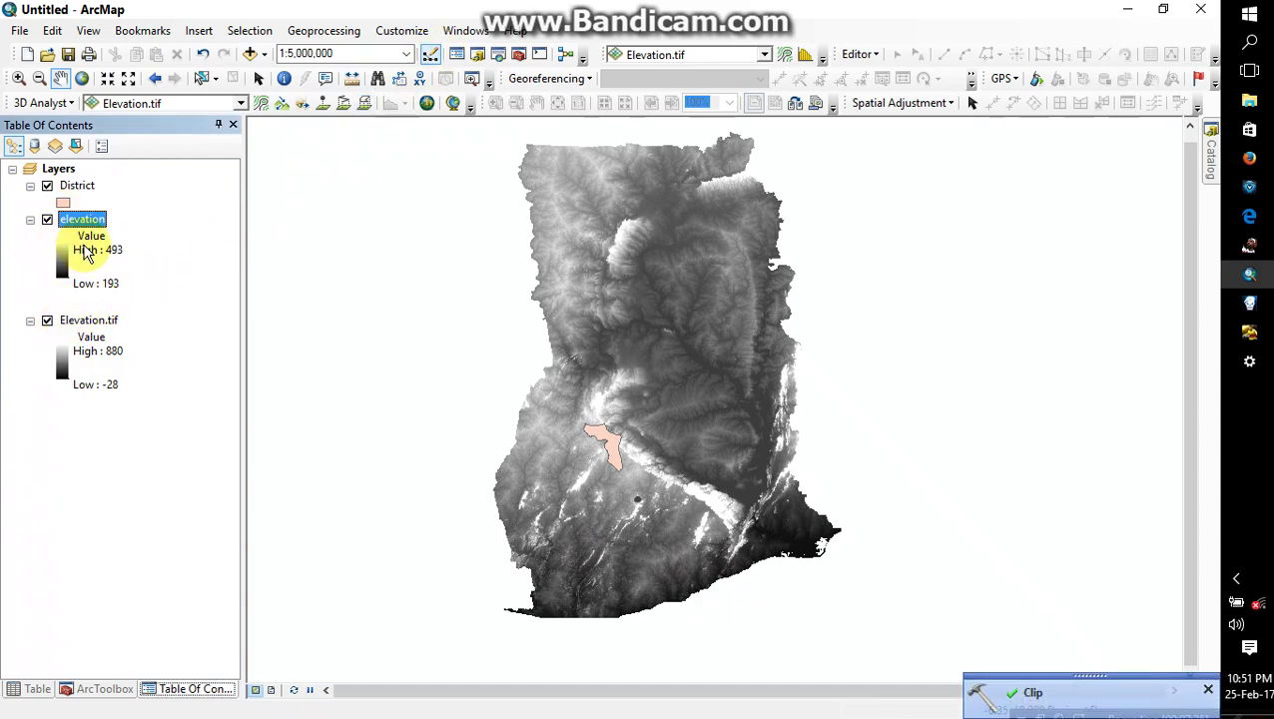
{"action": "left_click", "coordinate": [83, 229]}
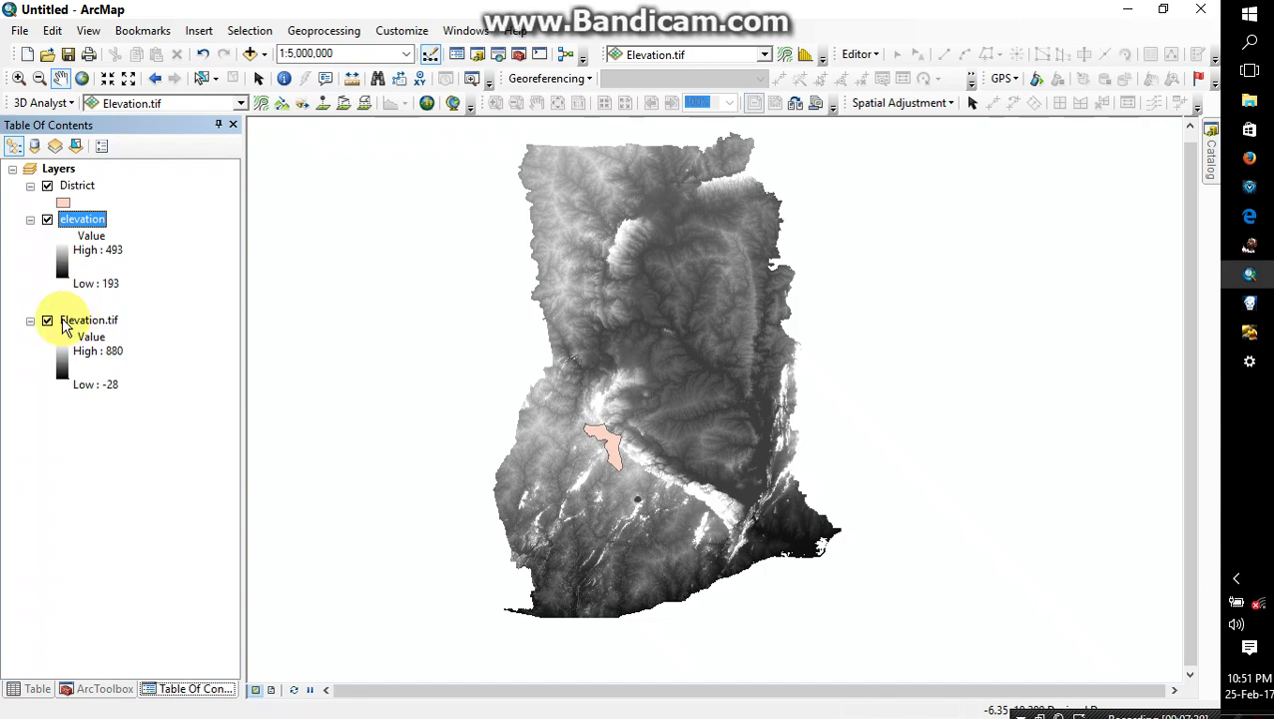
{"action": "left_click", "coordinate": [47, 320]}
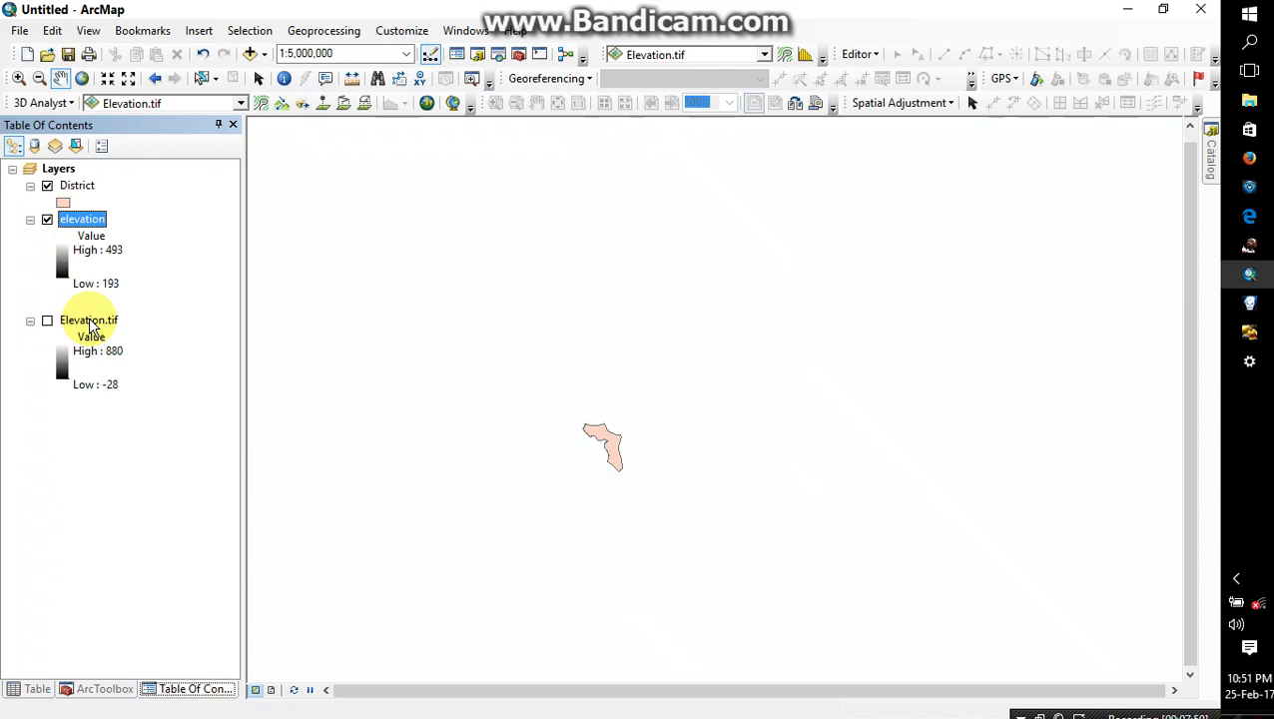
Remove Elevation.tif from the map and drag District below the clipped elevation layer.
{"action": "right_click", "coordinate": [88, 320]}
{"action": "left_click", "coordinate": [169, 349]}
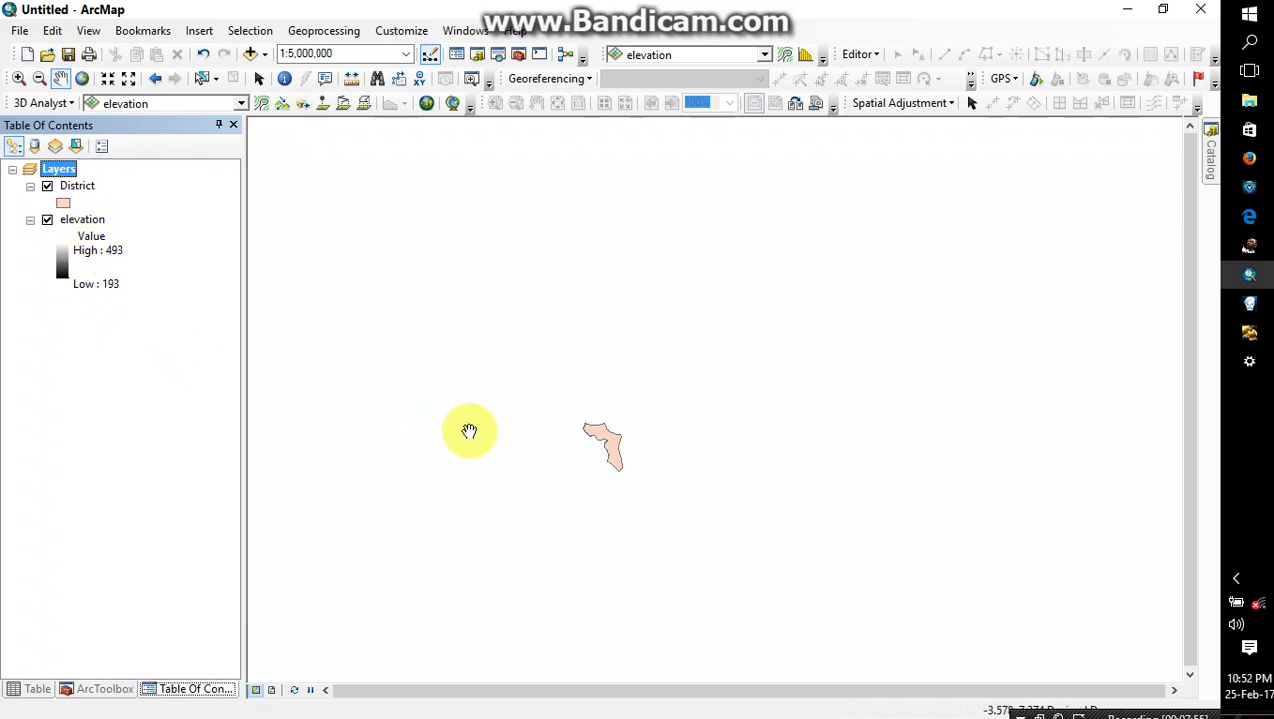
{"action": "scroll", "coordinate": [657, 443], "scroll_direction": "up", "scroll_amount": 3}
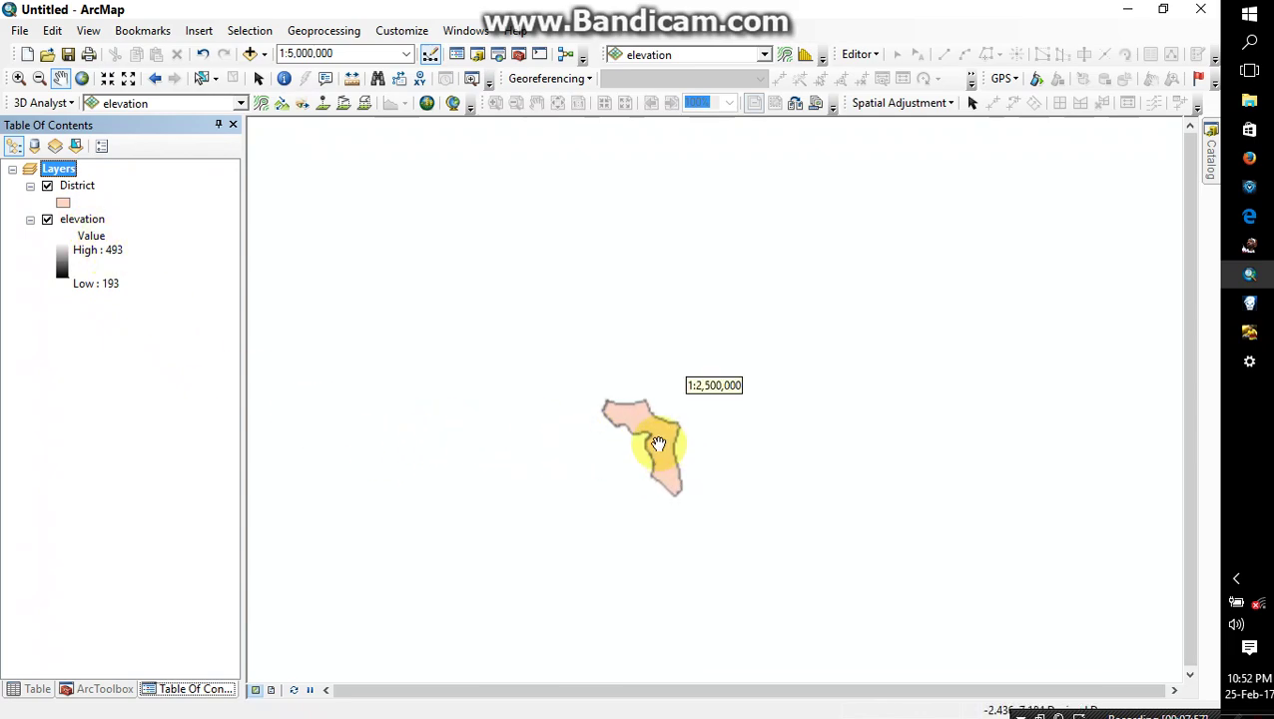
{"action": "scroll", "coordinate": [602, 442], "scroll_direction": "up", "scroll_amount": 1}
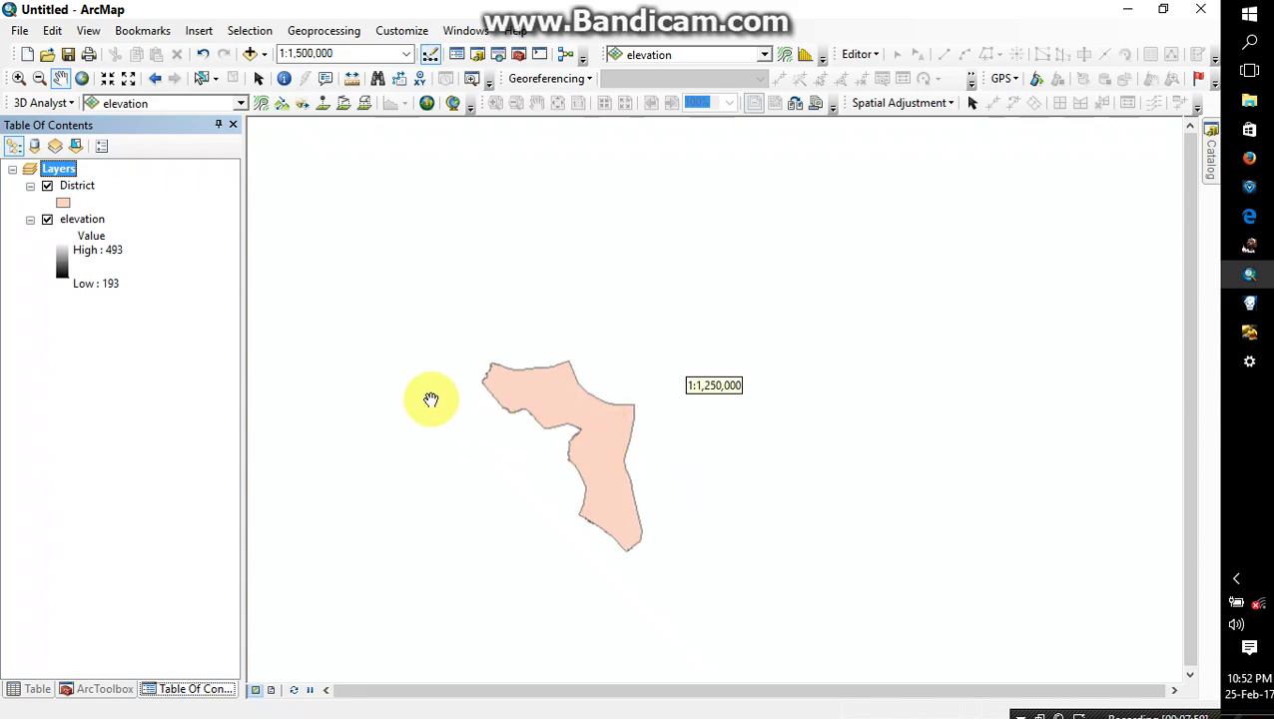
{"action": "left_click_drag", "start_coordinate": [613, 466], "coordinate": [720, 406]}
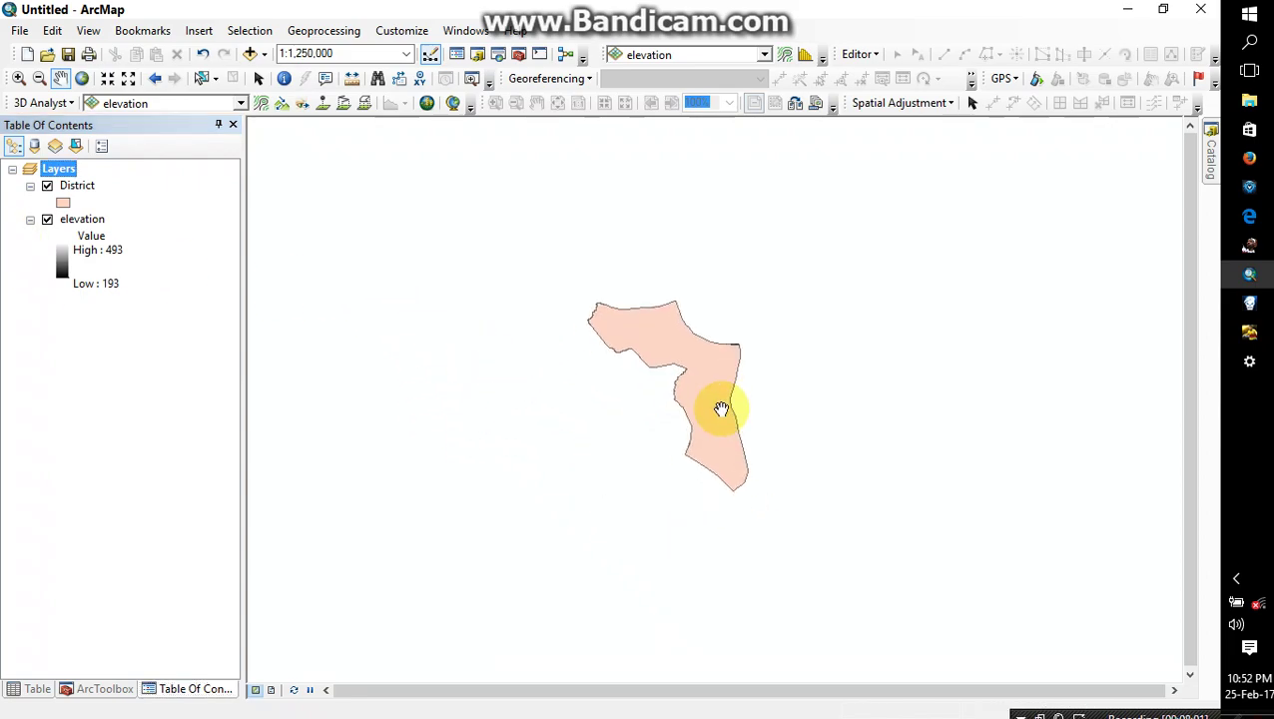
{"action": "left_click", "coordinate": [88, 189]}
{"action": "left_click_drag", "start_coordinate": [88, 189], "coordinate": [93, 379]}
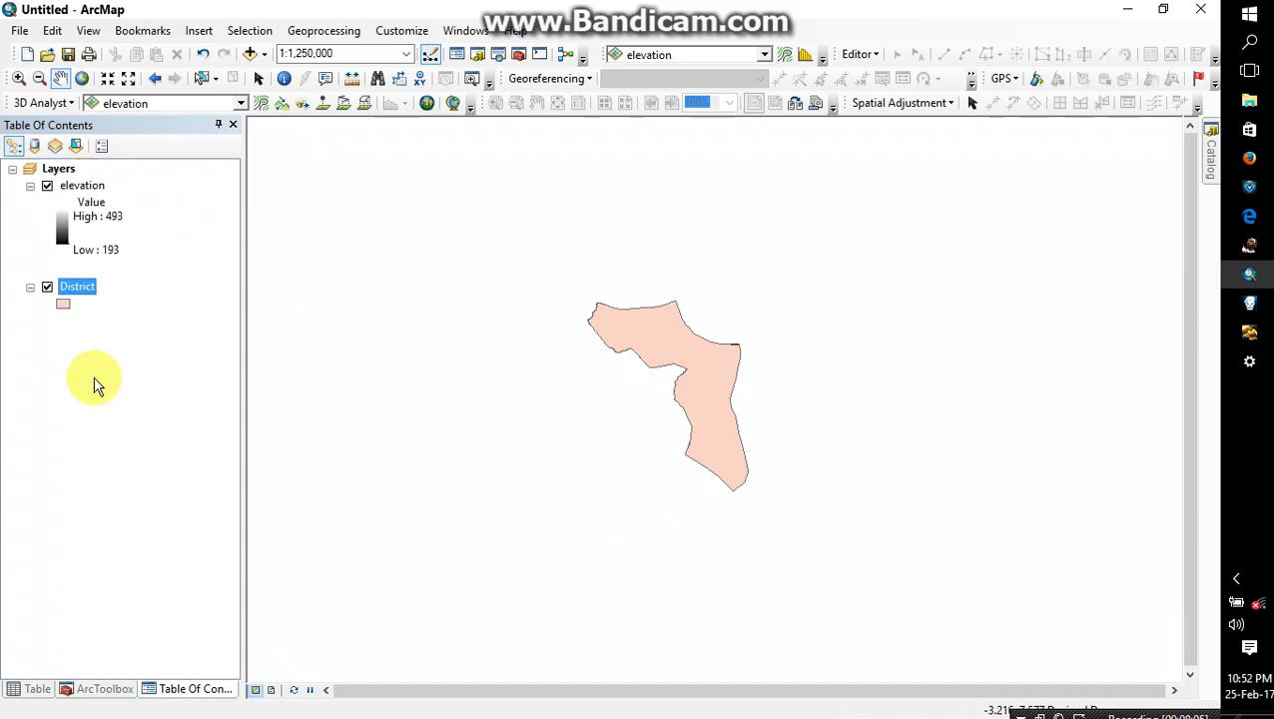
Check the layers by source, then restore drawing order with elevation above District.
{"action": "left_click", "coordinate": [33, 145]}
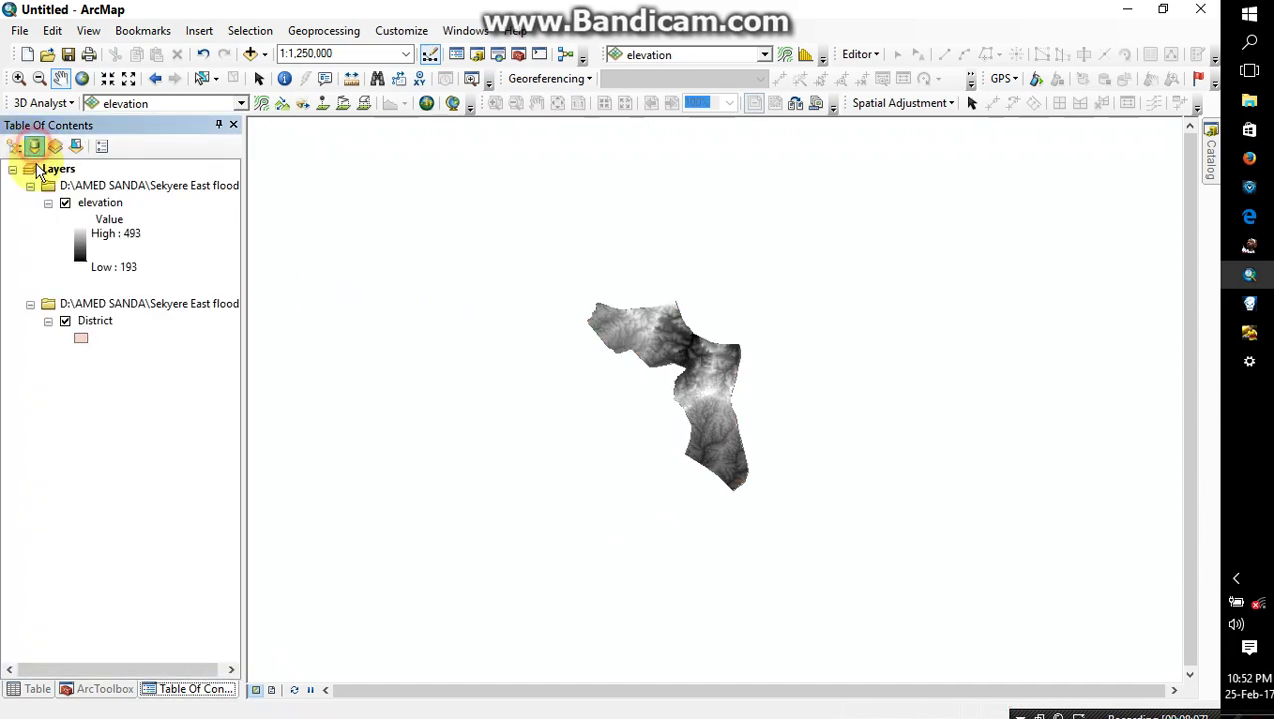
{"action": "left_click", "coordinate": [103, 187]}
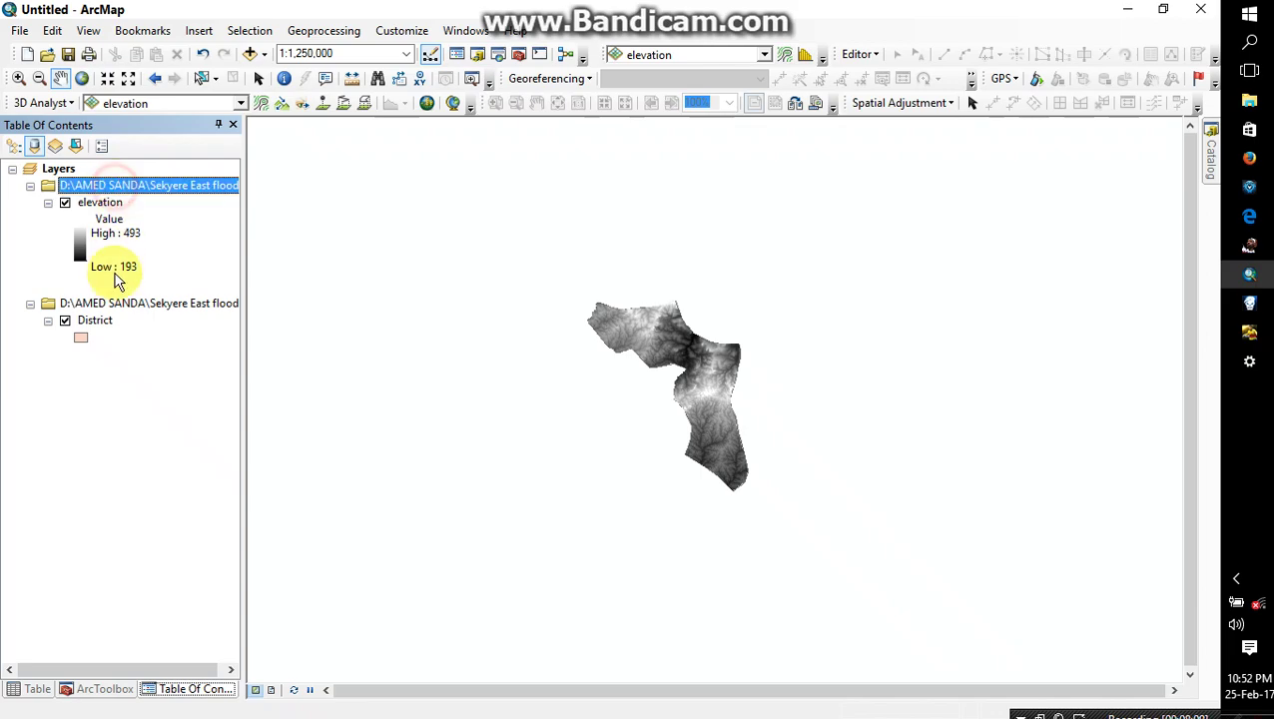
{"action": "left_click", "coordinate": [15, 148]}
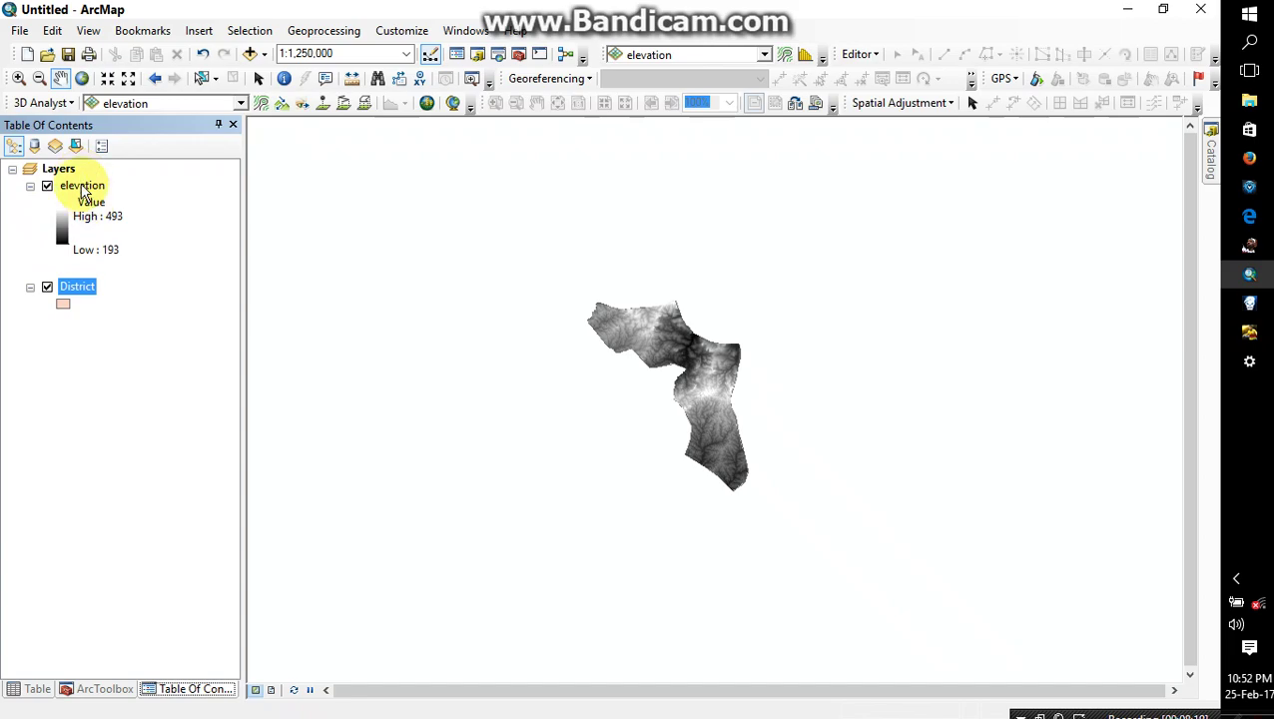
{"action": "left_click_drag", "start_coordinate": [84, 188], "coordinate": [103, 322]}
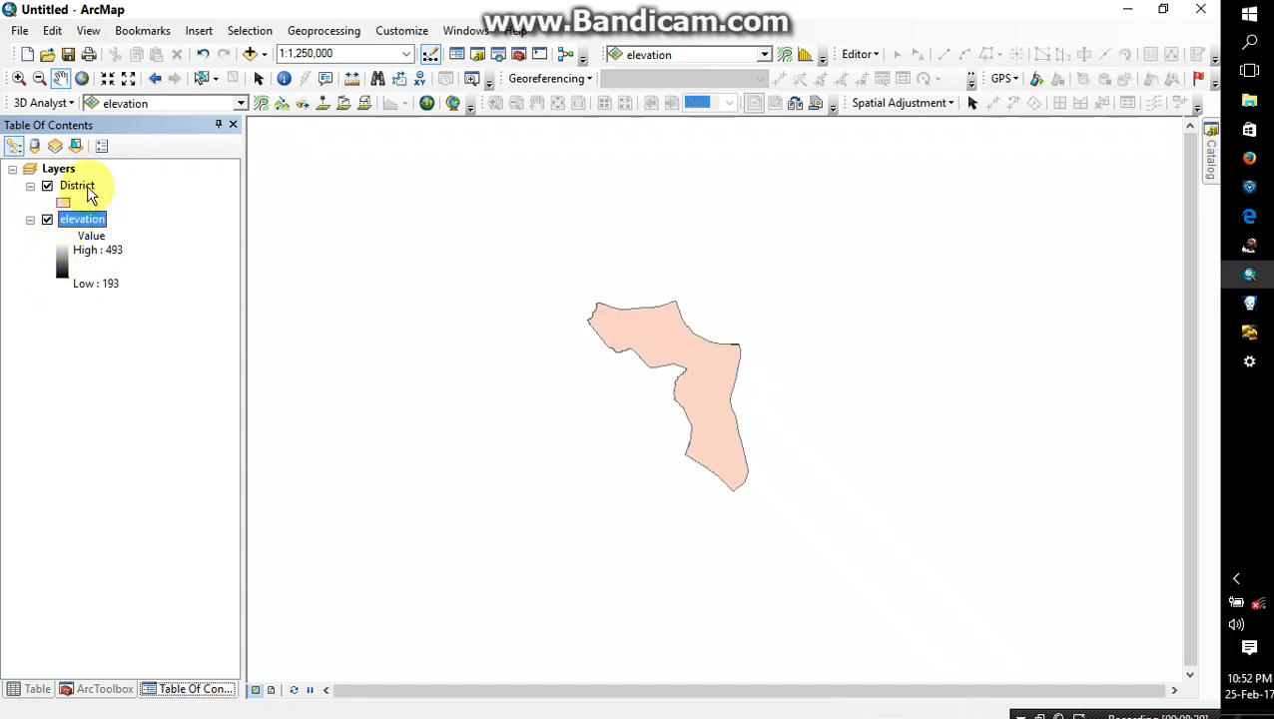
{"action": "left_click_drag", "start_coordinate": [87, 185], "coordinate": [102, 315]}
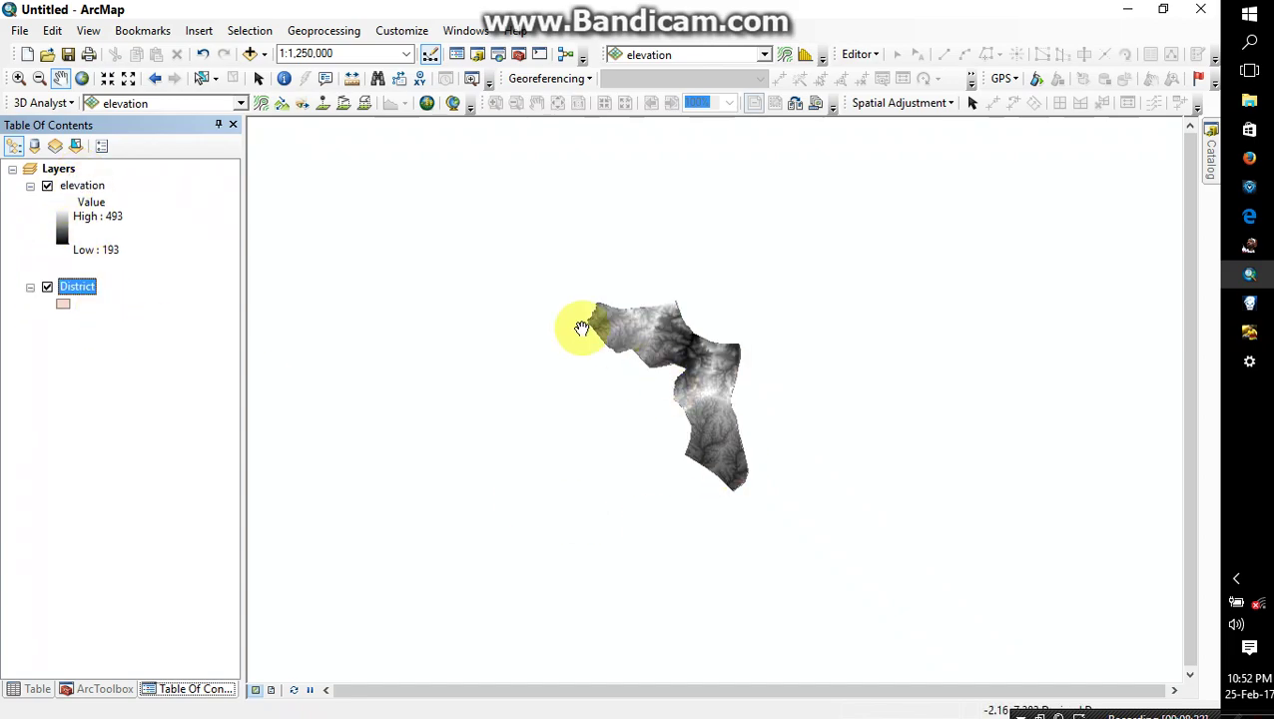
Zoom to 1:500,000 and centre the clipped district terrain in the view.
{"action": "scroll", "coordinate": [685, 404], "scroll_direction": "up", "scroll_amount": 4}
{"action": "left_click", "coordinate": [824, 514]}
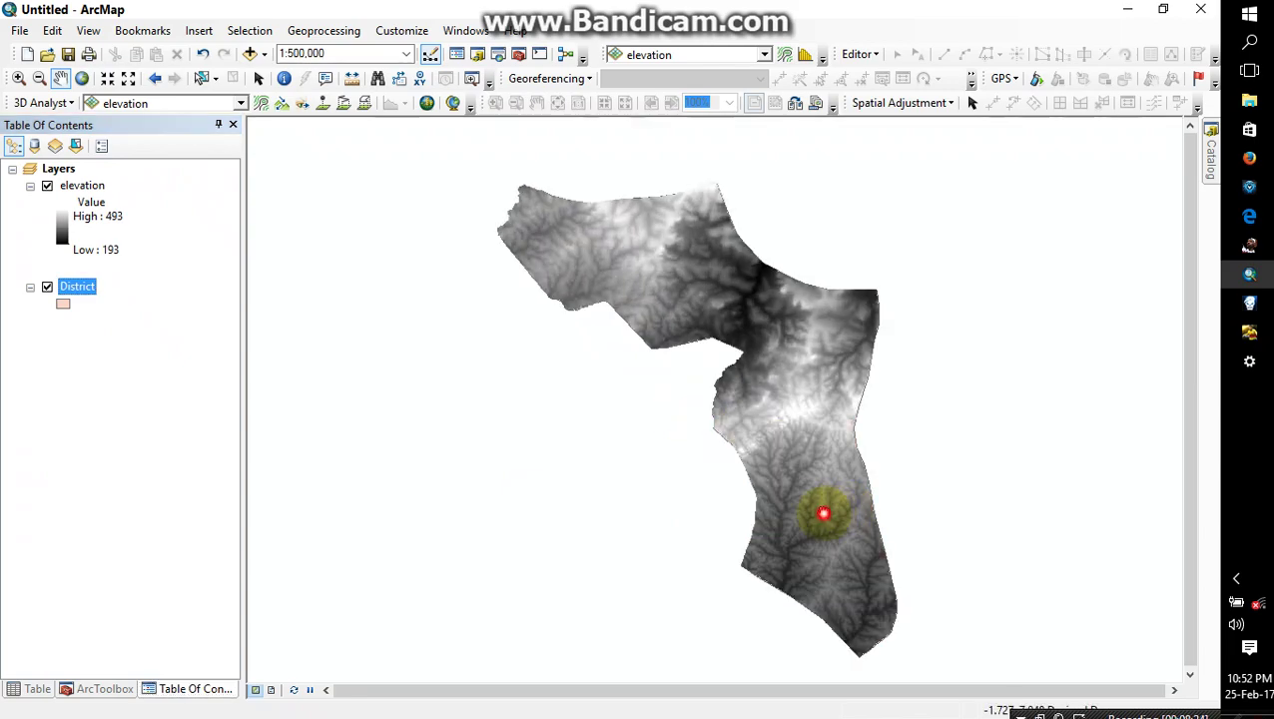
{"action": "left_click_drag", "start_coordinate": [824, 514], "coordinate": [783, 486]}
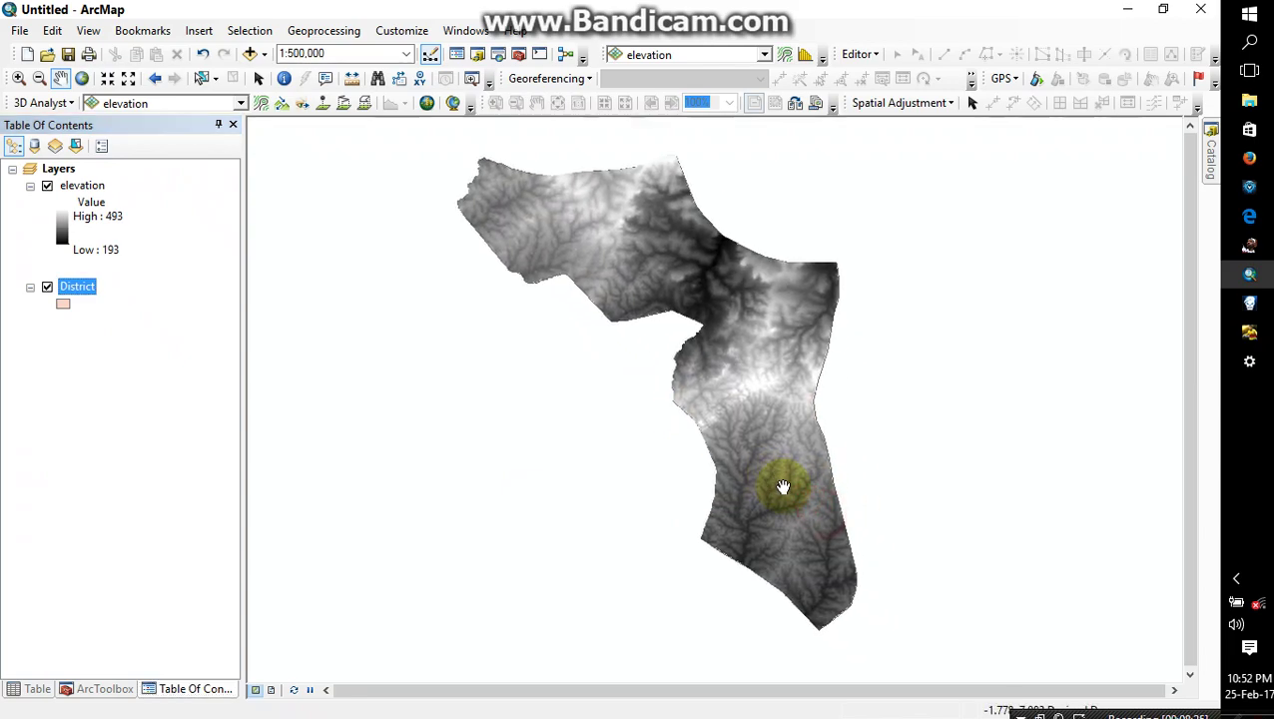
Launch Spatial Analyst Tools > Reclass > Reclassify from ArcToolbox.
{"action": "left_click", "coordinate": [95, 688]}
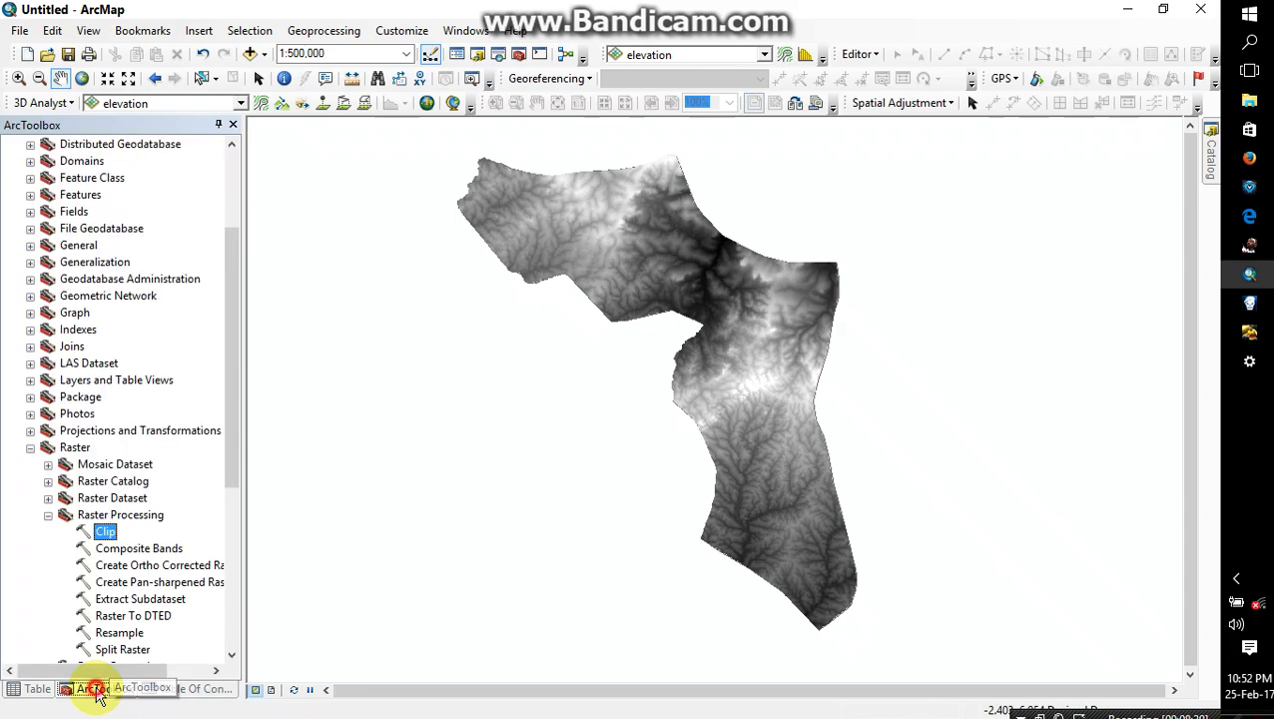
{"action": "scroll", "coordinate": [127, 560], "scroll_direction": "down", "scroll_amount": 6}
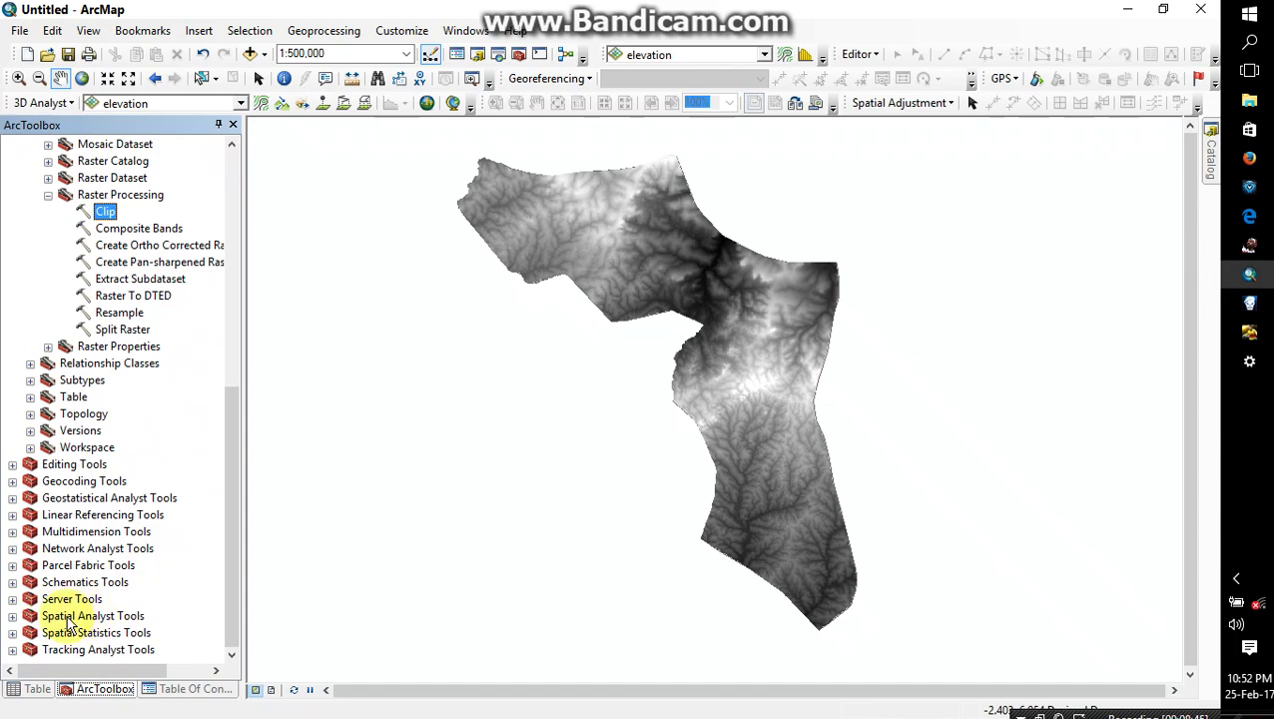
{"action": "left_click", "coordinate": [69, 617]}
{"action": "double_click", "coordinate": [68, 617]}
{"action": "scroll", "coordinate": [60, 544], "scroll_direction": "down", "scroll_amount": 1}
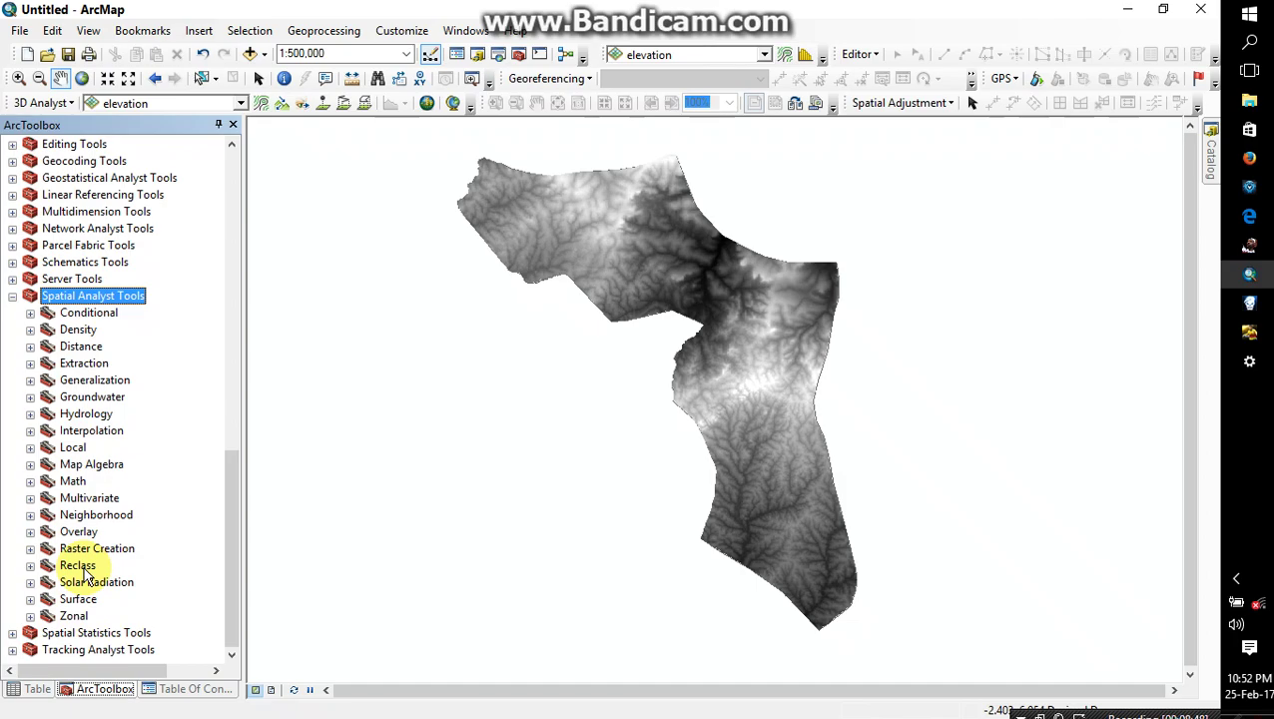
{"action": "left_click", "coordinate": [80, 566]}
{"action": "double_click", "coordinate": [77, 566]}
{"action": "scroll", "coordinate": [85, 599], "scroll_direction": "down", "scroll_amount": 1}
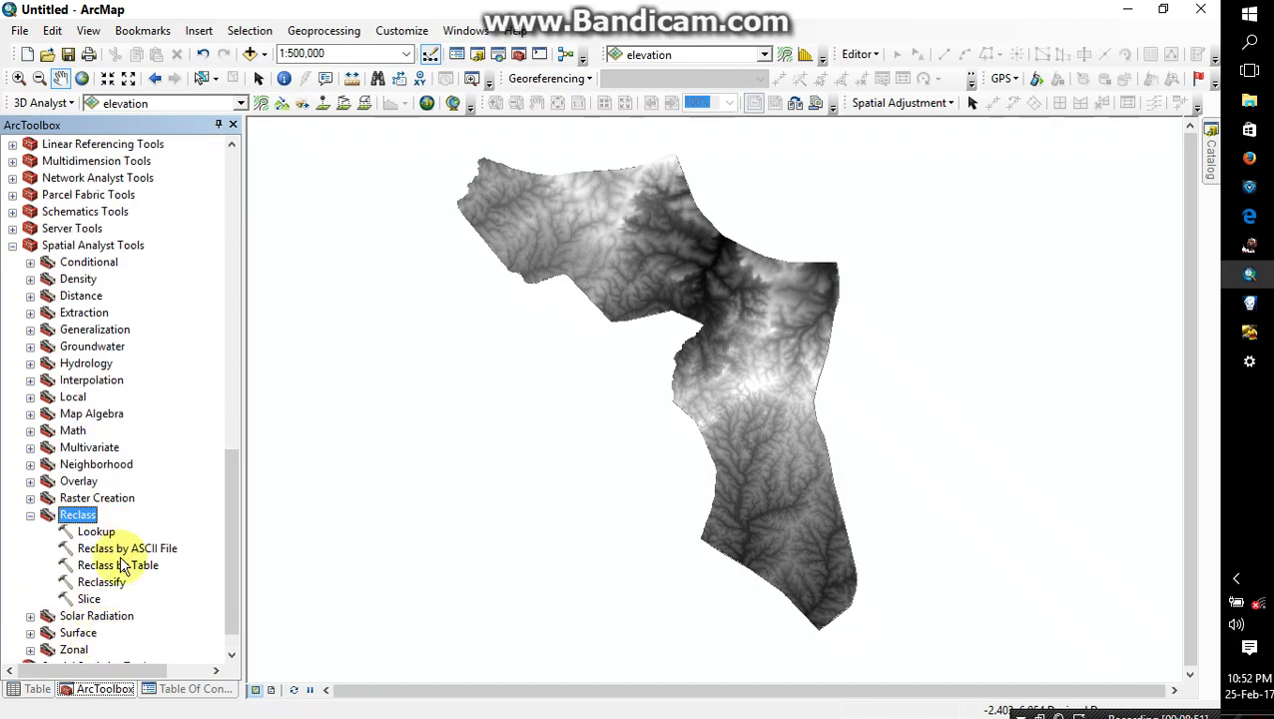
{"action": "left_click", "coordinate": [105, 582]}
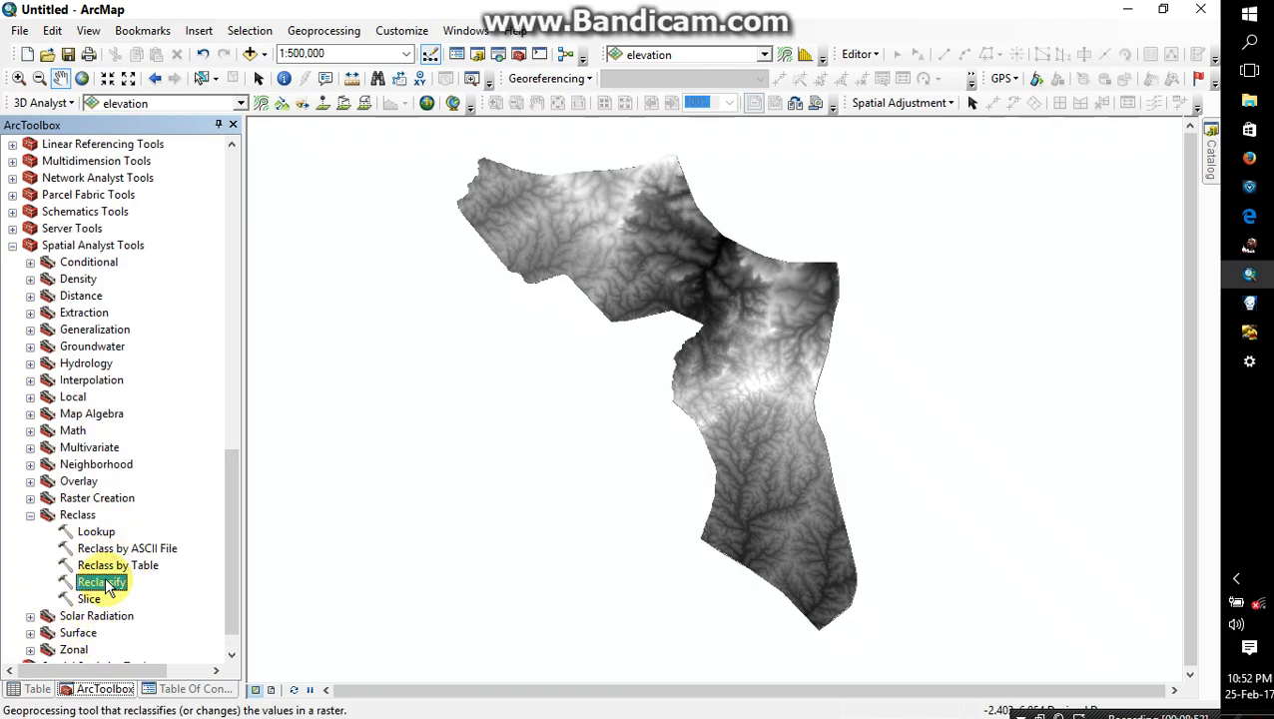
{"action": "double_click", "coordinate": [104, 584]}
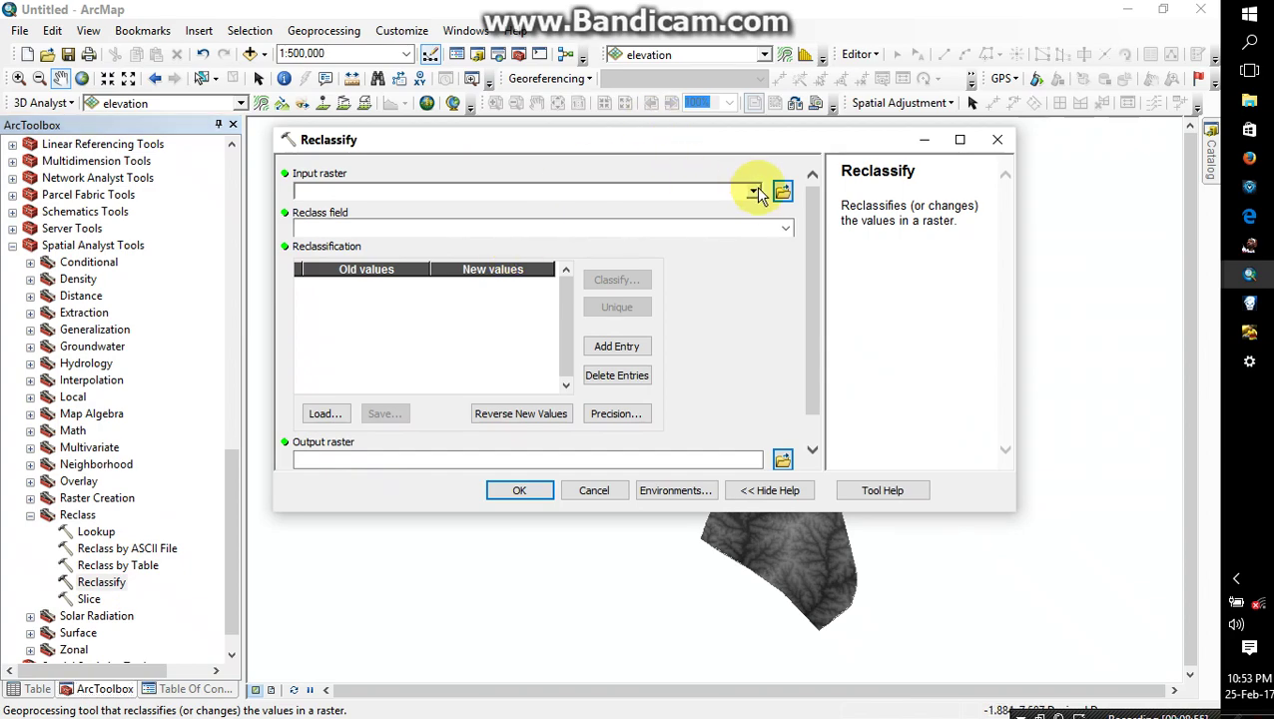
Choose the elevation raster as input, producing VALUE classes starting at 193 - 243.
{"action": "left_click", "coordinate": [753, 192]}
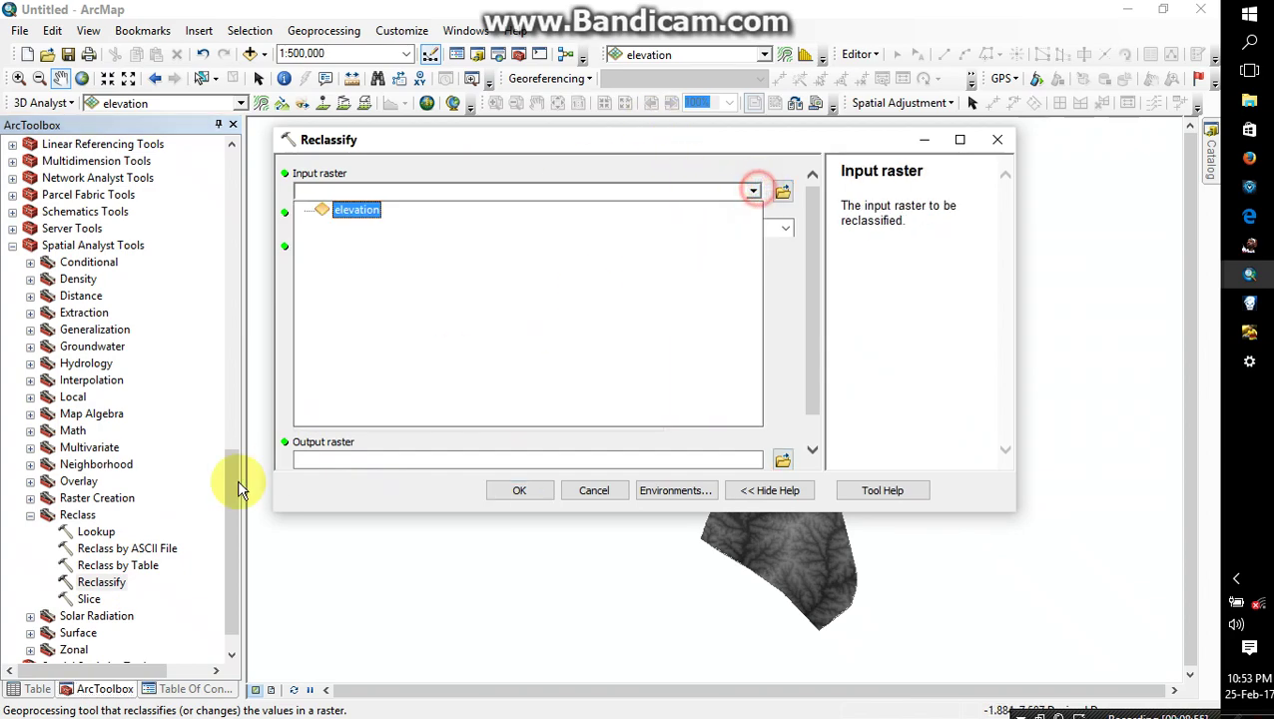
{"action": "left_click", "coordinate": [350, 210]}
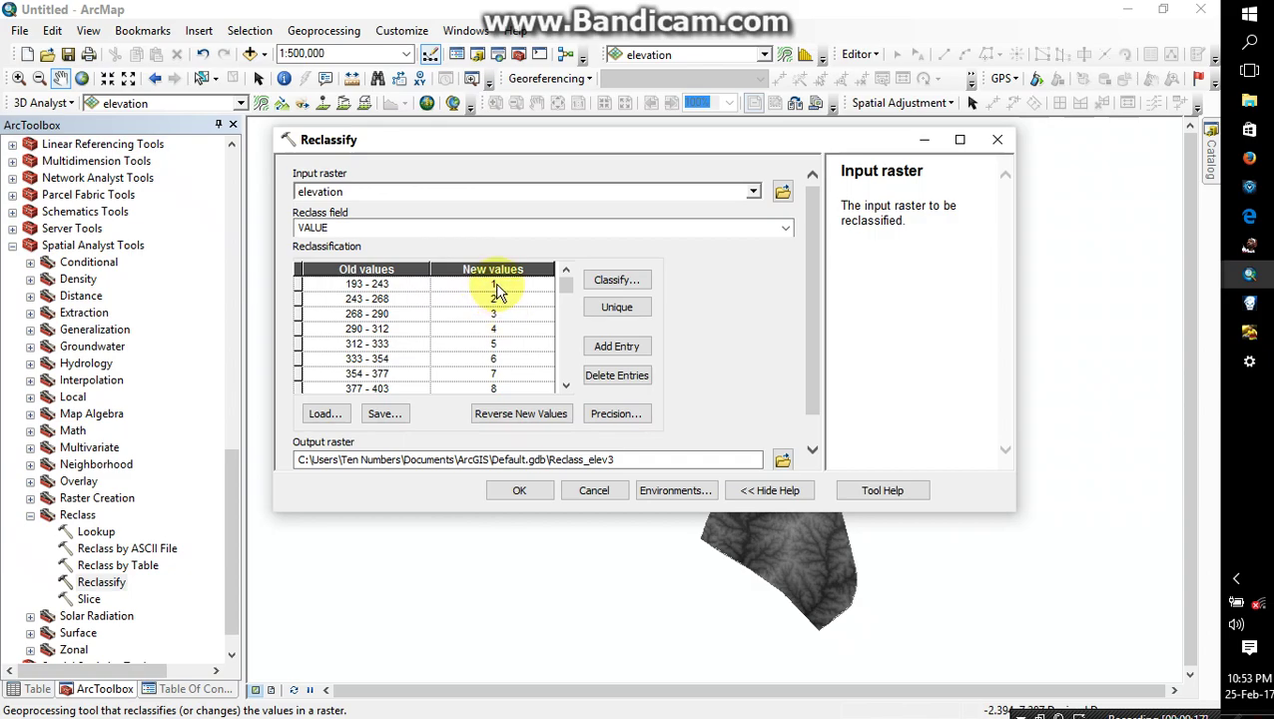
Give the 243 - 268 range new value 1 and 268 - 290 new value 2.
{"action": "left_click", "coordinate": [496, 286]}
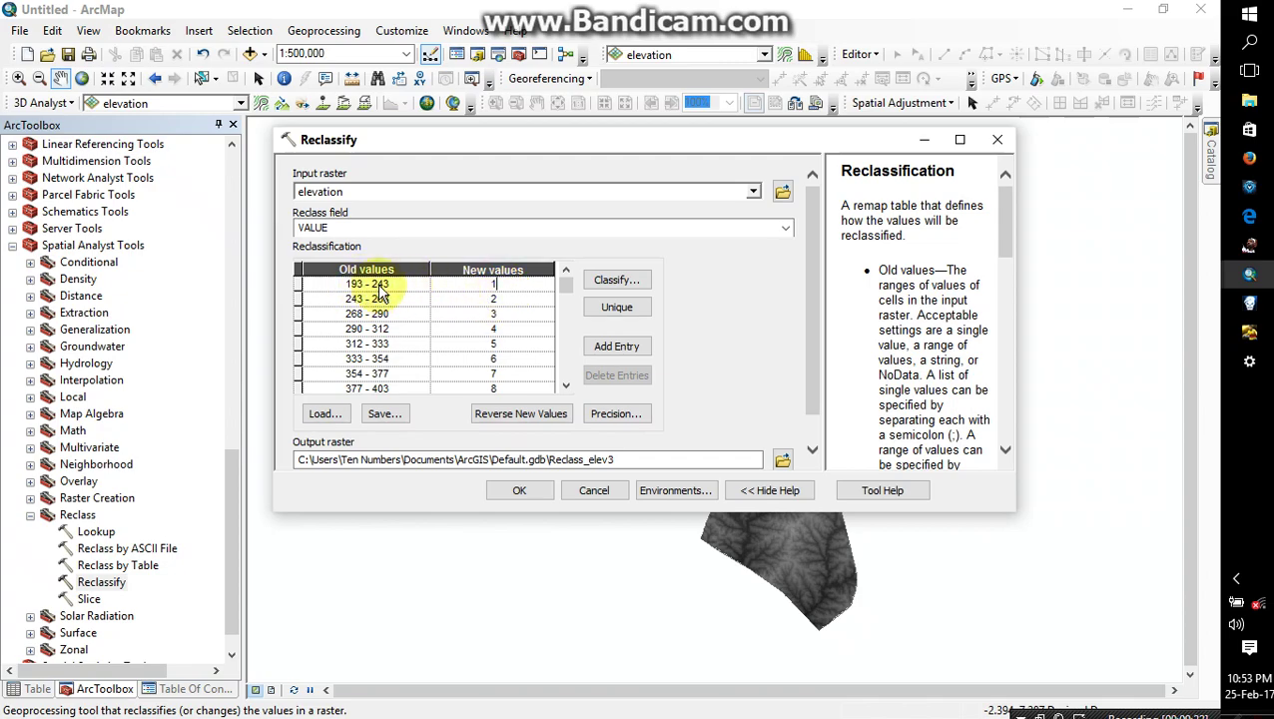
{"action": "left_click", "coordinate": [499, 292]}
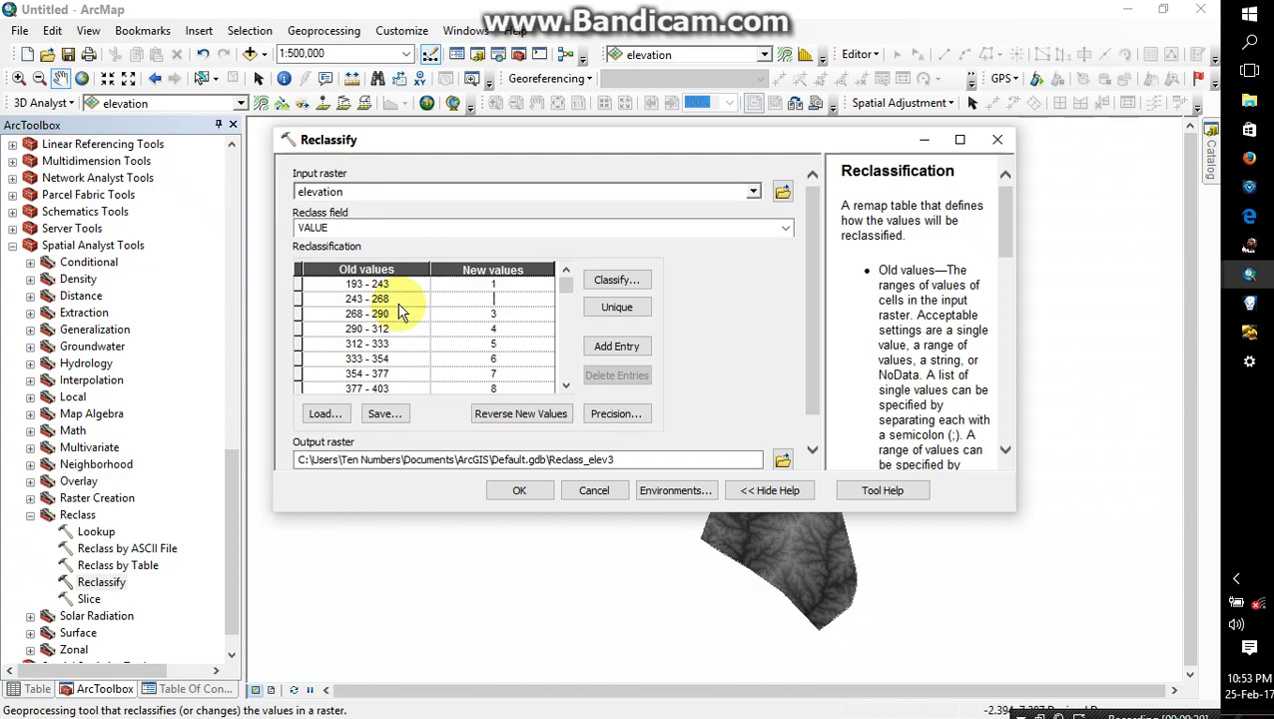
{"action": "type", "text": "1"}
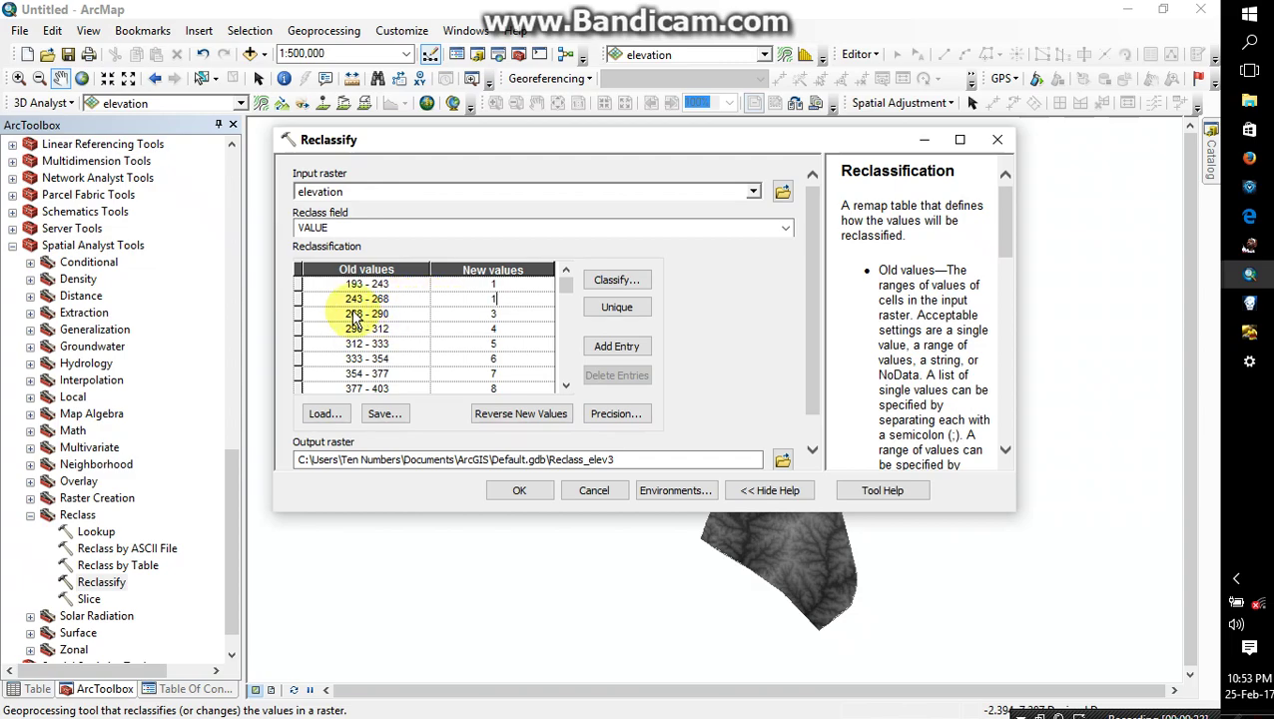
{"action": "left_click", "coordinate": [502, 316]}
{"action": "double_click", "coordinate": [501, 317]}
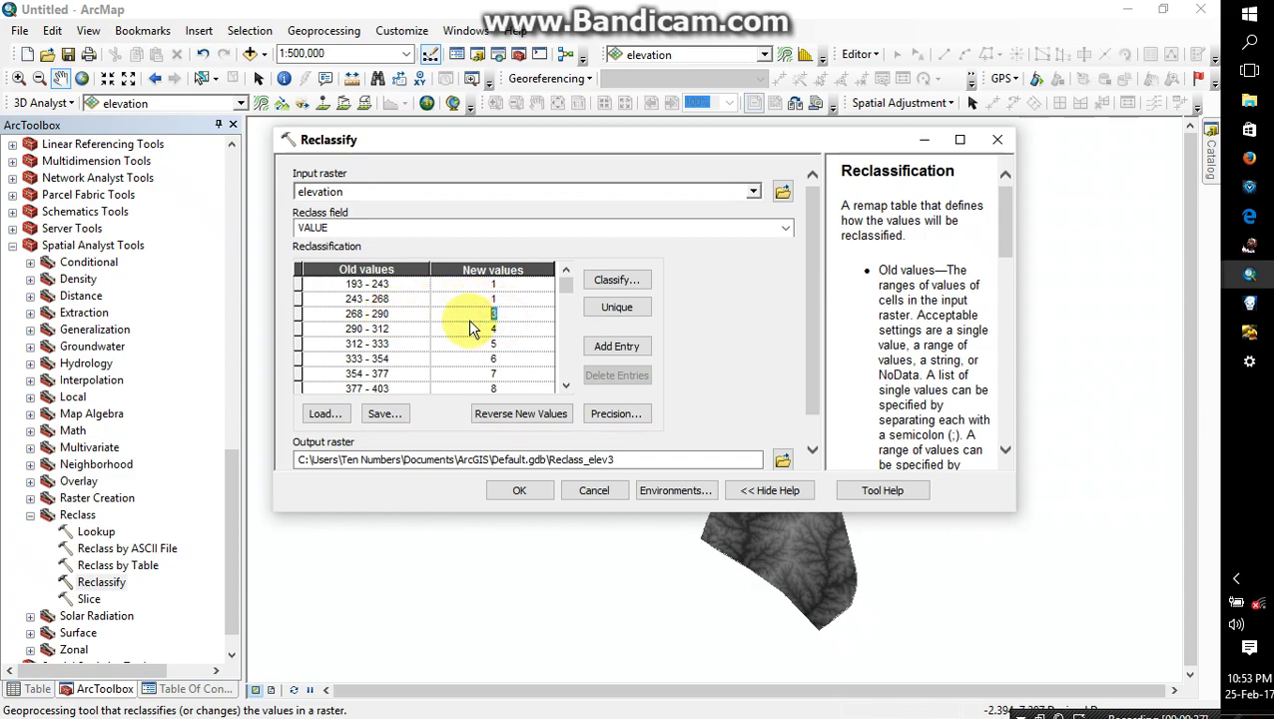
{"action": "type", "text": "2"}
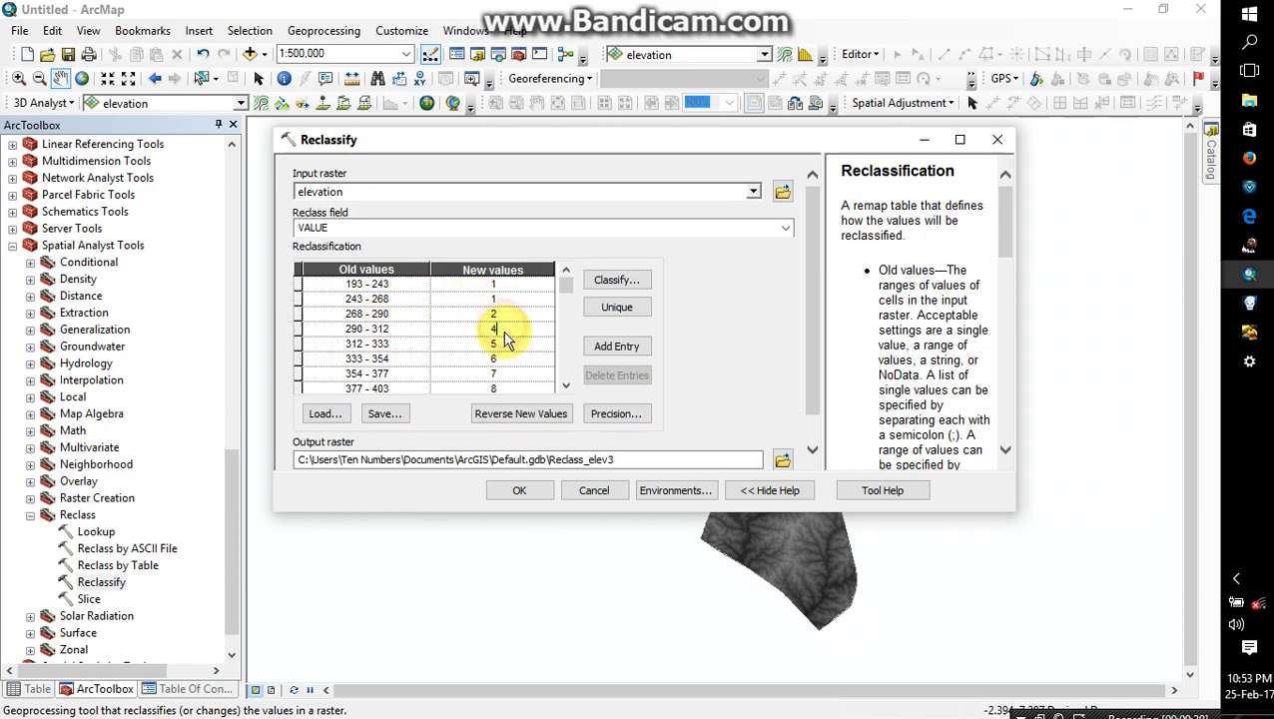
Set the ranges 290 - 312 through 377 - 403 to nodata.
{"action": "double_click", "coordinate": [498, 331]}
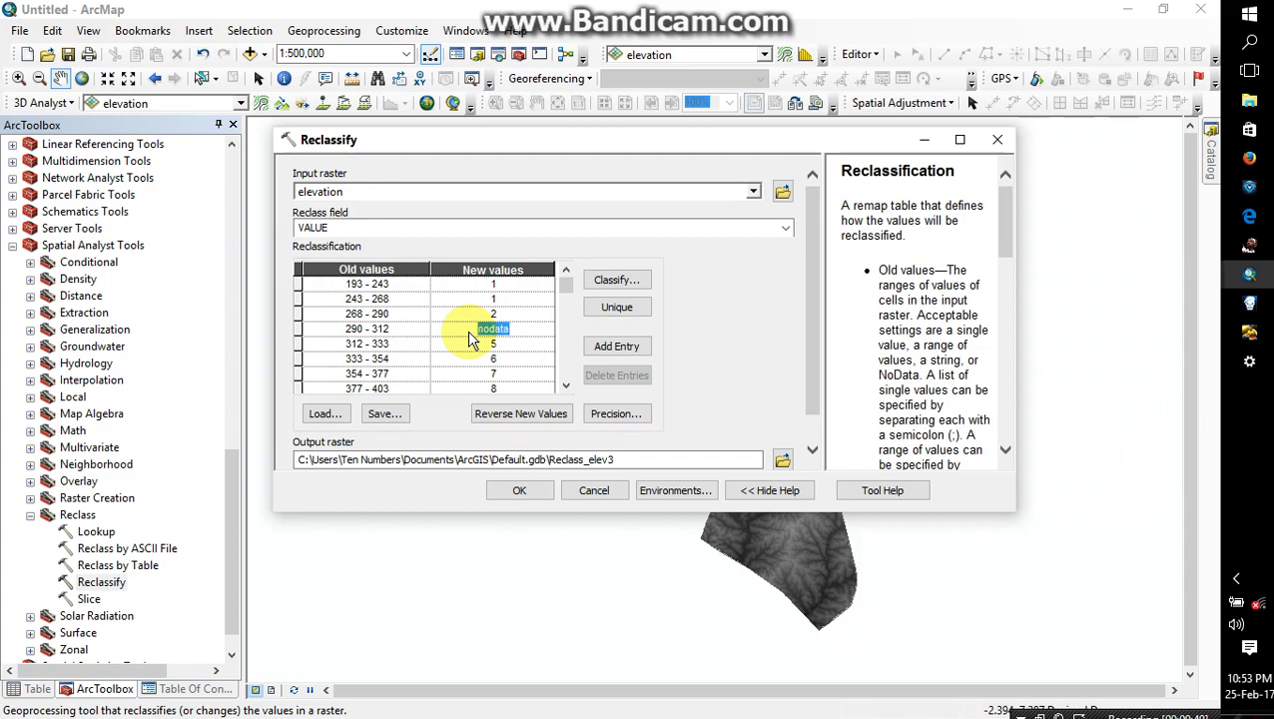
{"action": "key", "text": "Down"}
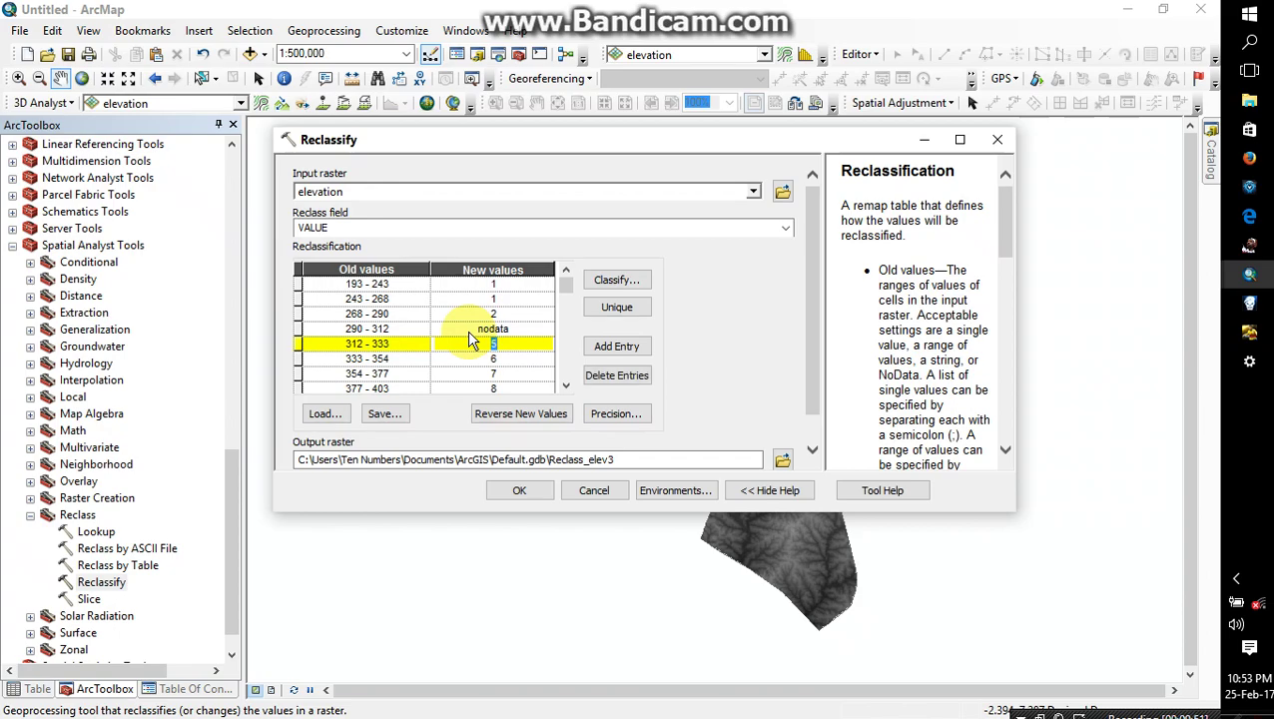
{"action": "key", "text": "Up"}
{"action": "key", "text": "ctrl+c"}
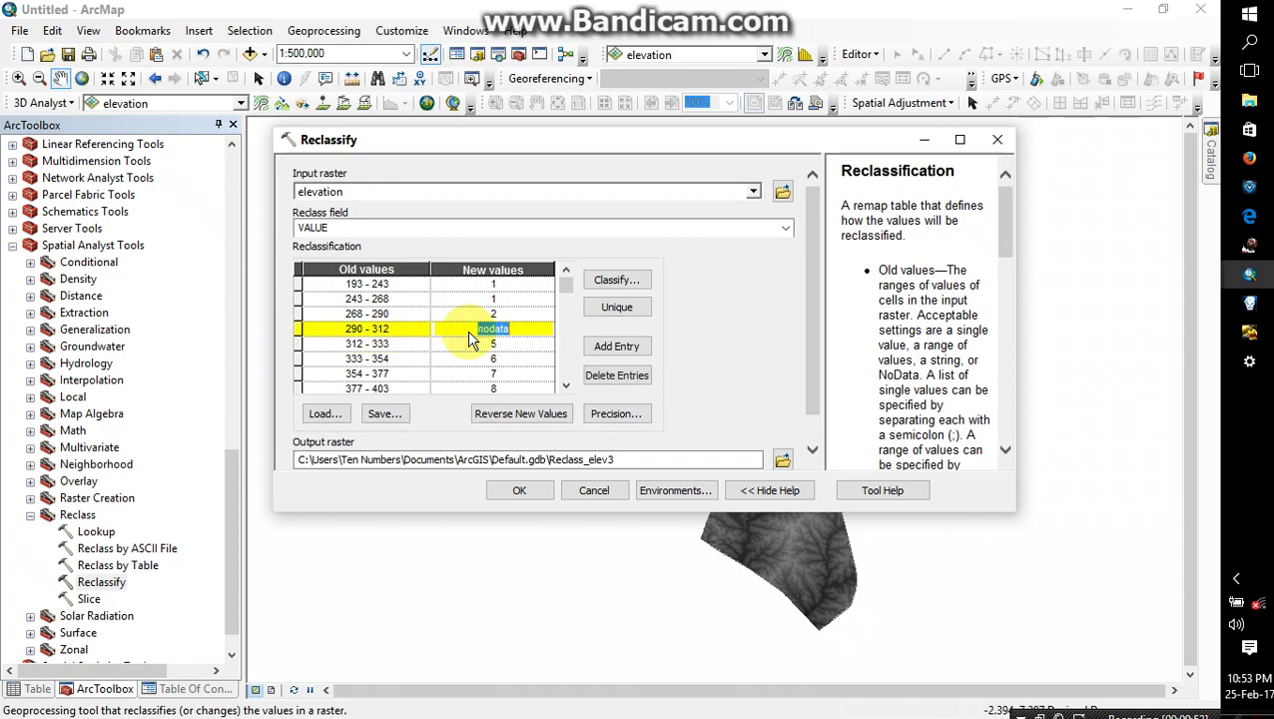
{"action": "key", "text": "Down"}
{"action": "key", "text": "ctrl+v"}
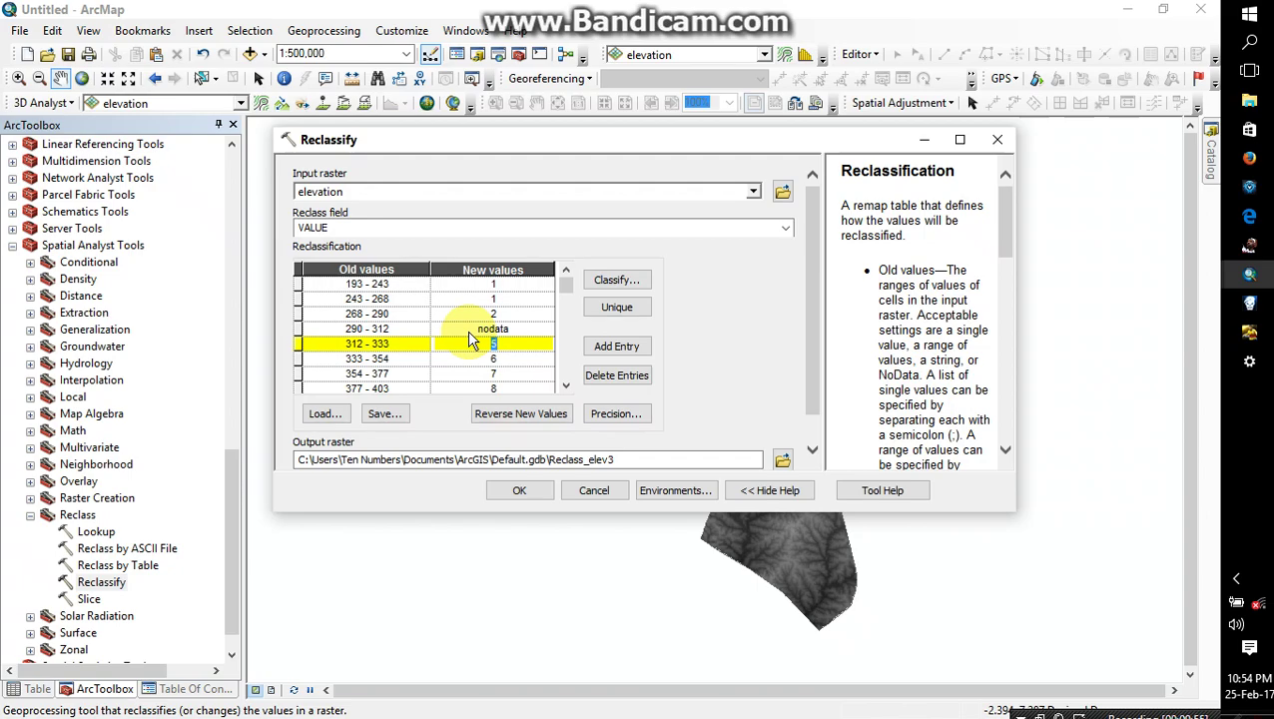
{"action": "key", "text": "Down"}
{"action": "key", "text": "ctrl+v"}
{"action": "key", "text": "Down"}
{"action": "key", "text": "ctrl+v"}
{"action": "key", "text": "Down"}
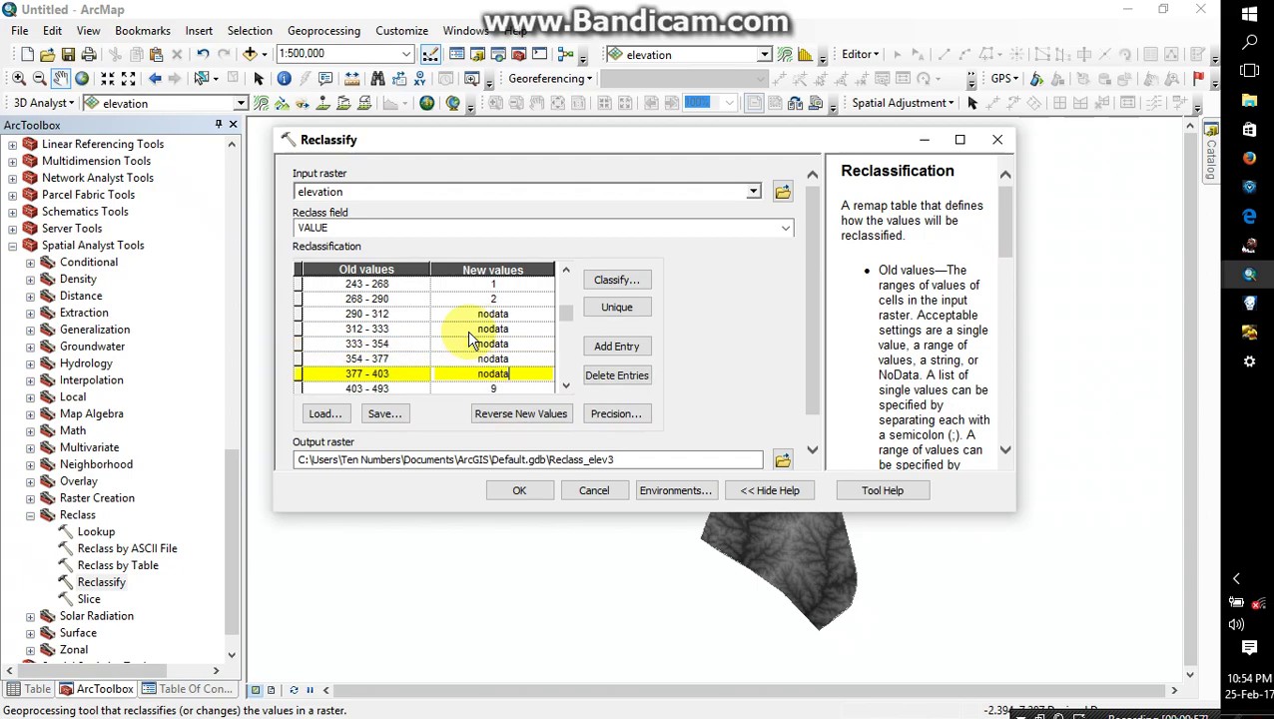